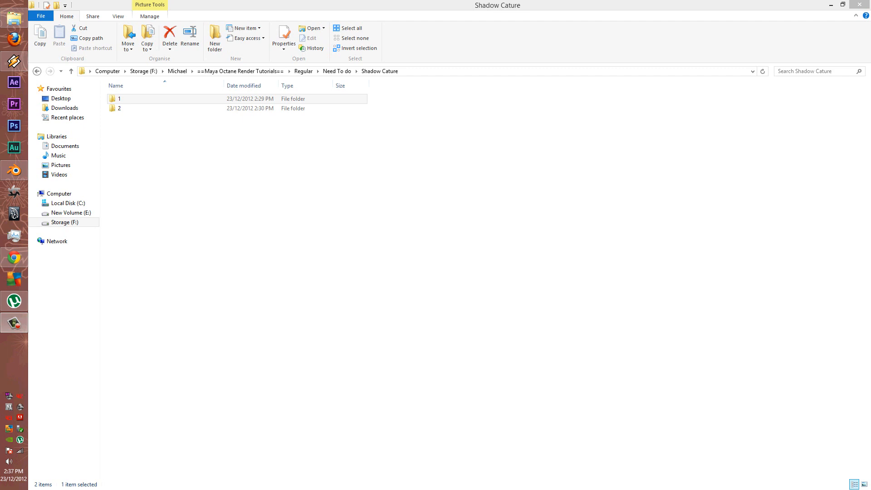
Open folder 1 and open the CEDFENCE image in Paint using Open with
double_click(130, 99)
click(130, 101)
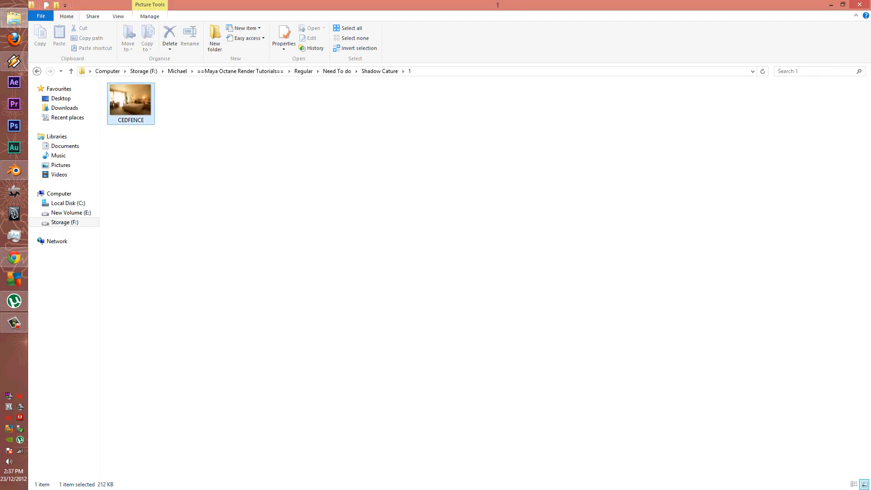
right_click(137, 98)
mouse_move(204, 189)
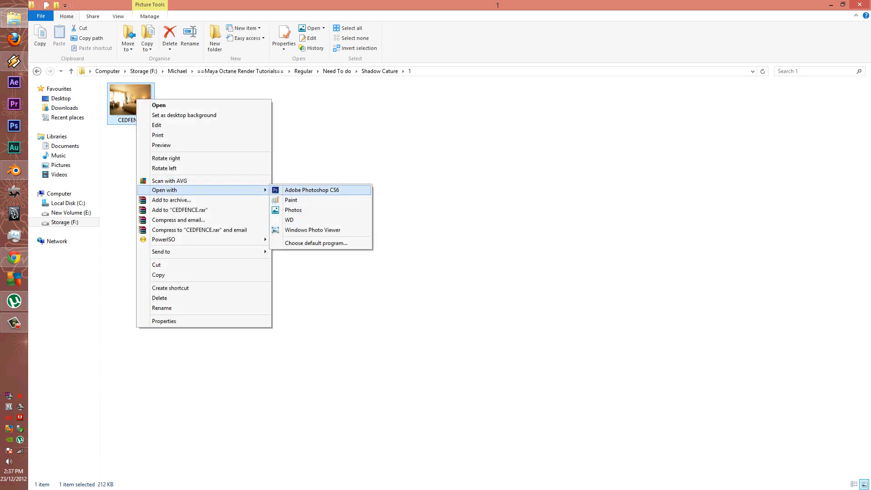
click(291, 199)
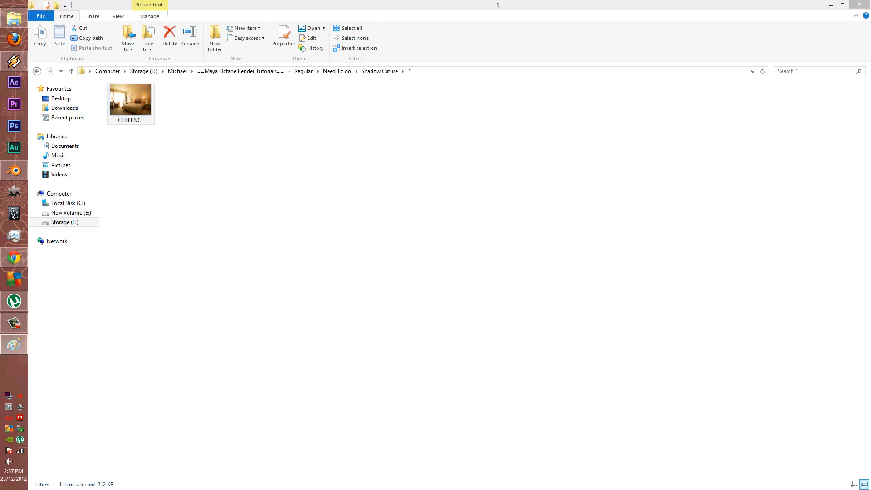
scroll(353, 271, down, 4)
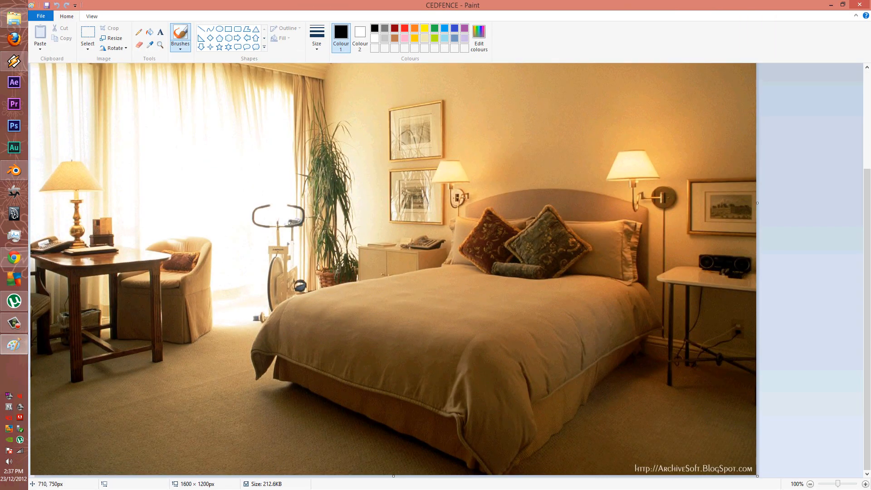
Scroll over the 1600 × 1200 bedroom photo, then close Paint
ctrl+scroll(289, 248, down, 1)
ctrl+scroll(286, 246, up, 1)
scroll(274, 246, down, 1)
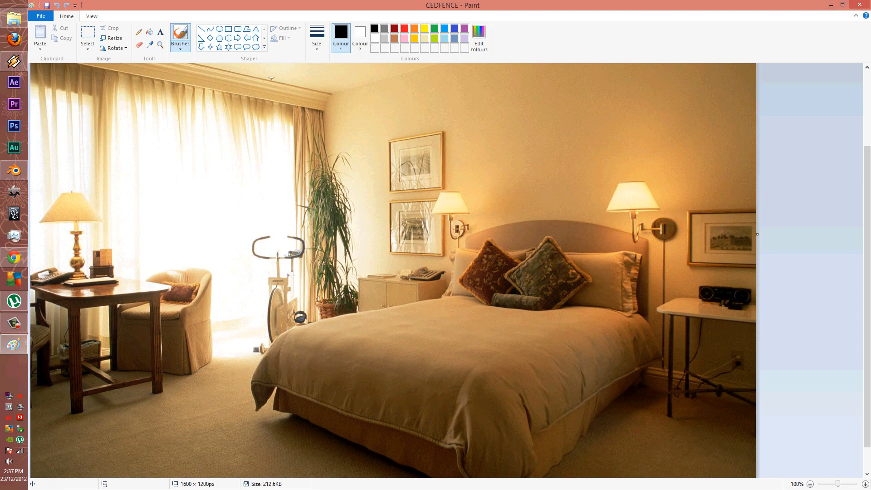
click(862, 3)
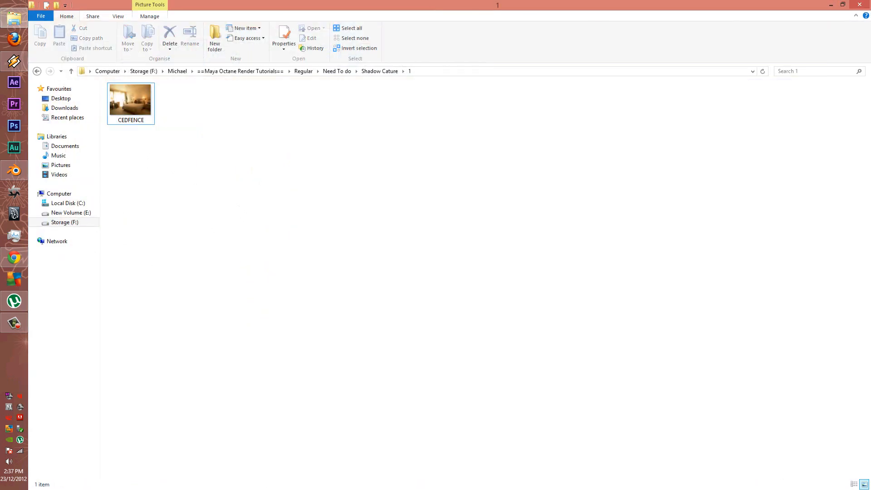
In Blender, select the ground plane and orbit and zoom around Suzanne, then return to File Explorer
click(14, 171)
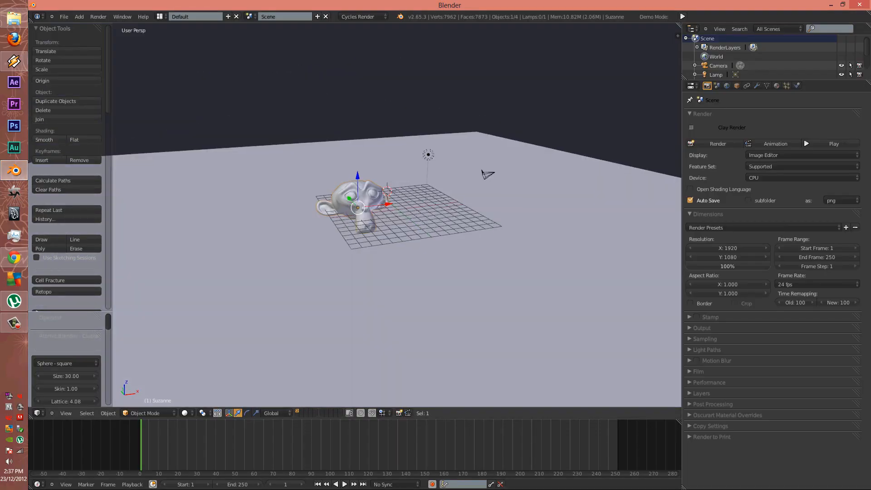
right_click(390, 282)
scroll(355, 215, up, 4)
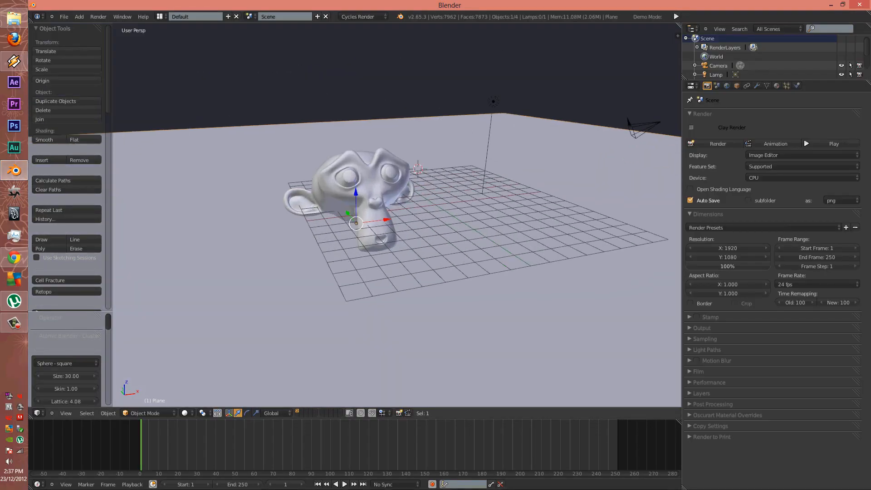
middle_drag(391, 254, 408, 288)
scroll(387, 275, down, 5)
scroll(595, 279, up, 4)
scroll(408, 281, down, 2)
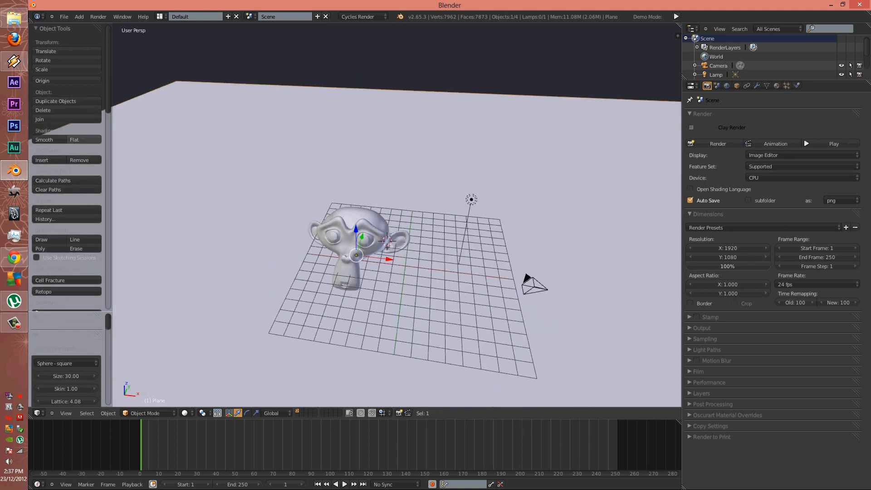
click(13, 17)
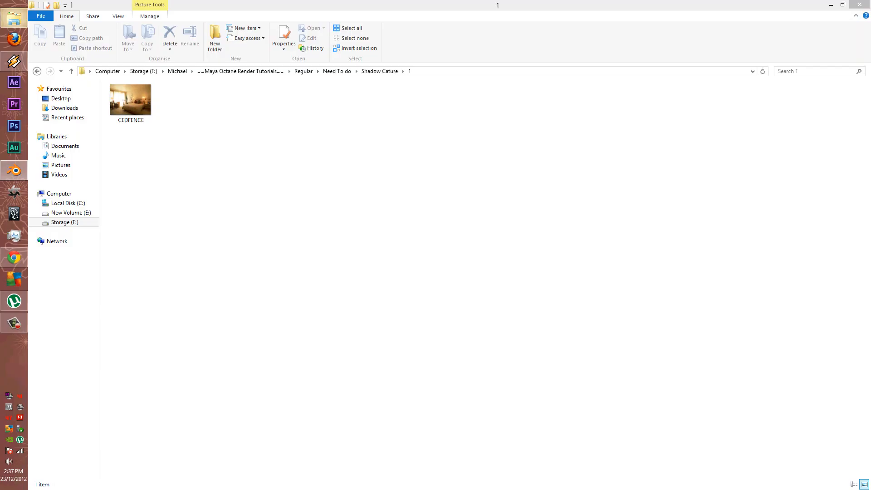
Open CEDFENCE in Windows Photo Viewer, then bring Blender back to the front
click(130, 100)
right_click(128, 102)
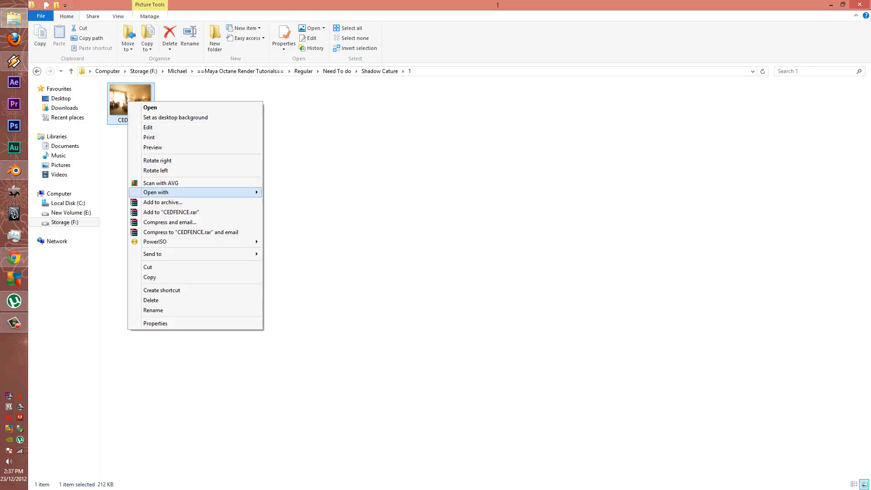
mouse_move(181, 192)
click(304, 231)
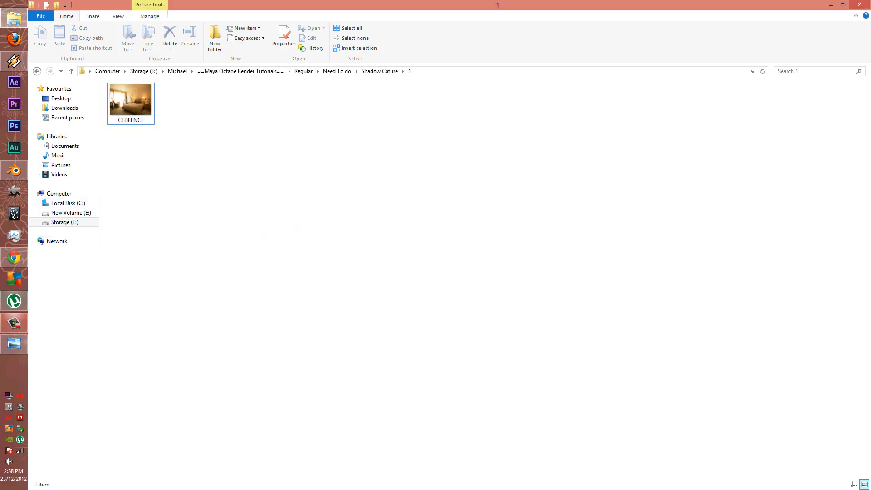
click(14, 171)
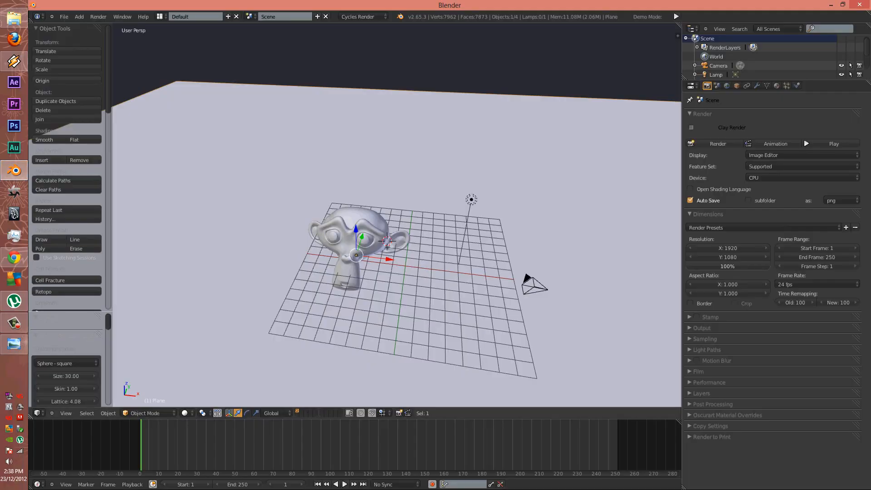
Select the camera and switch the viewport to camera view
click(362, 237)
scroll(361, 237, down, 5)
middle_drag(361, 236, 391, 229)
right_click(431, 216)
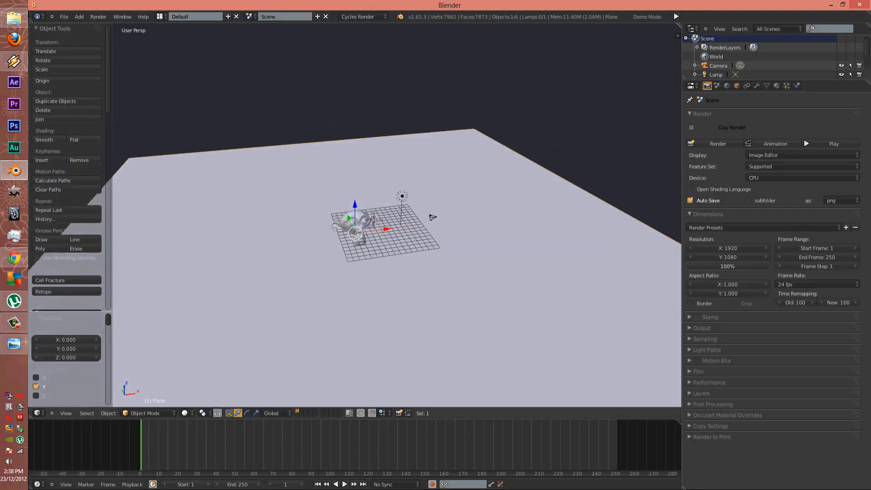
key(KP_0)
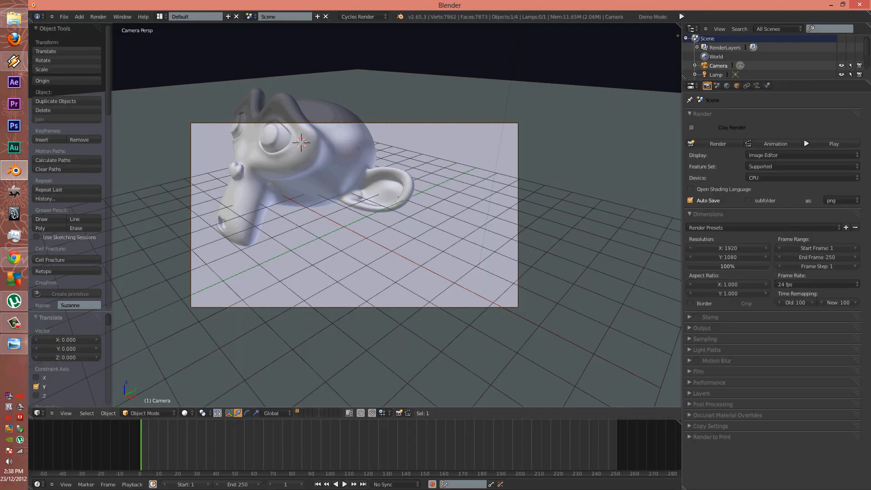
Add an empty background image slot in the sidebar and browse for its file
key(n)
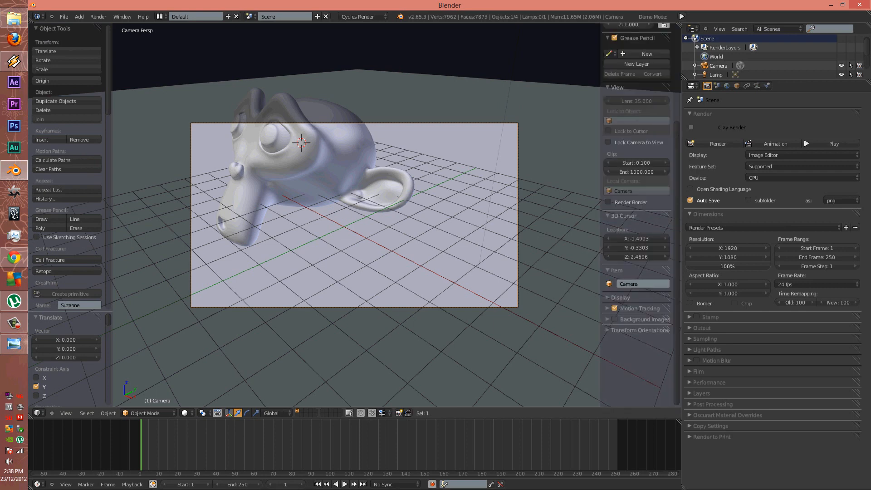
click(644, 319)
click(637, 333)
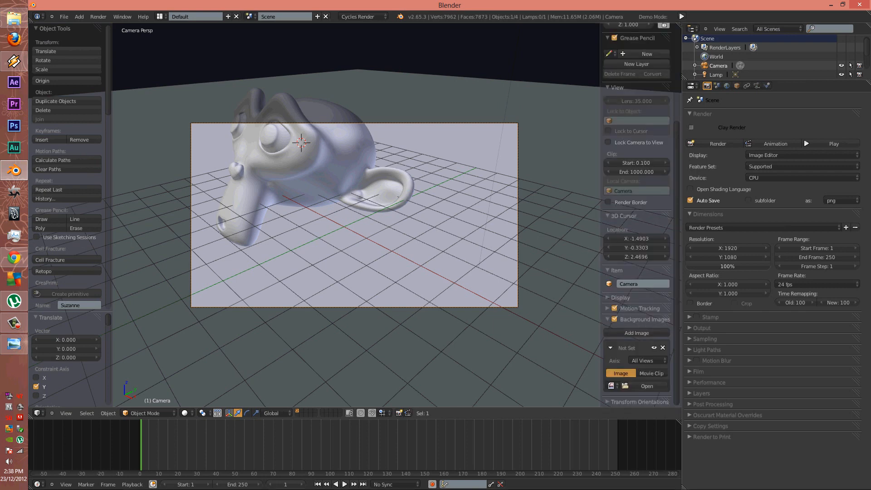
click(647, 386)
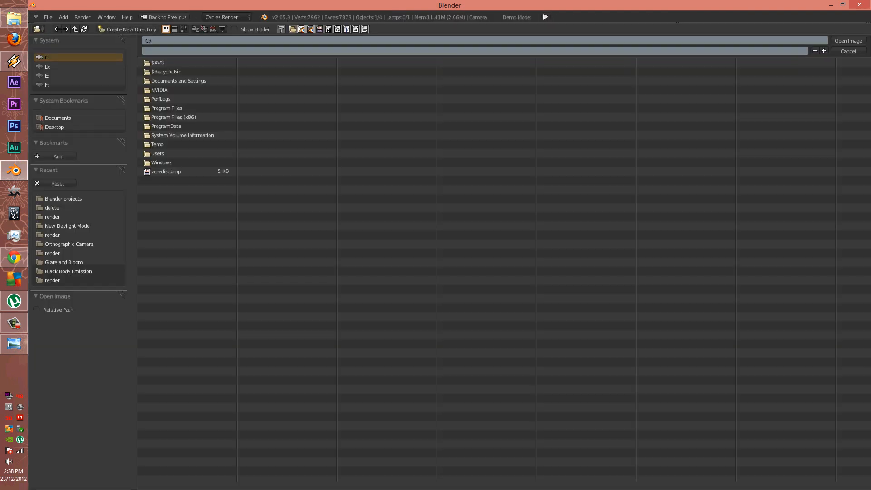
Browse to F:\Michael\...\Shadow Cature\1 and load CEDFENCE.JPG as the background image
click(55, 127)
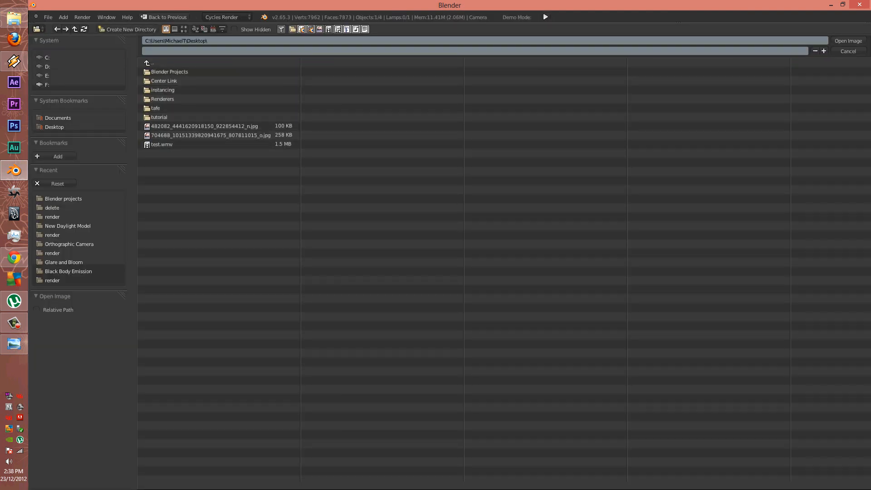
click(48, 66)
click(48, 76)
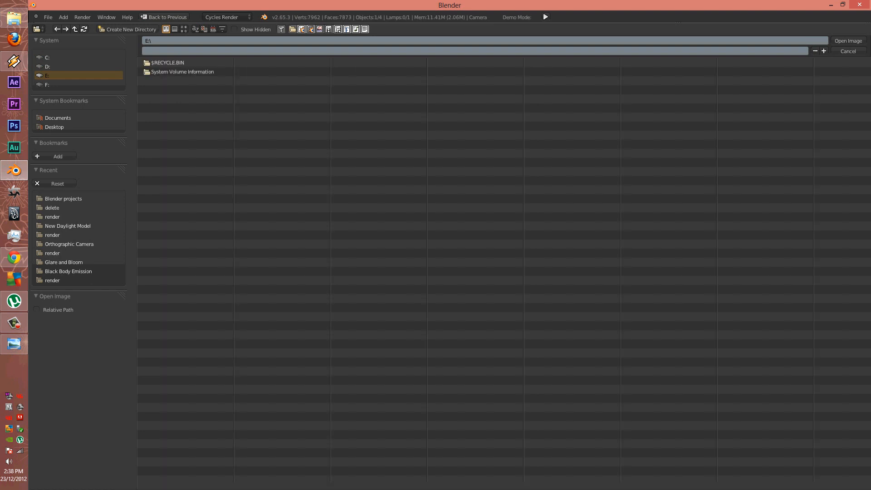
click(48, 85)
click(160, 90)
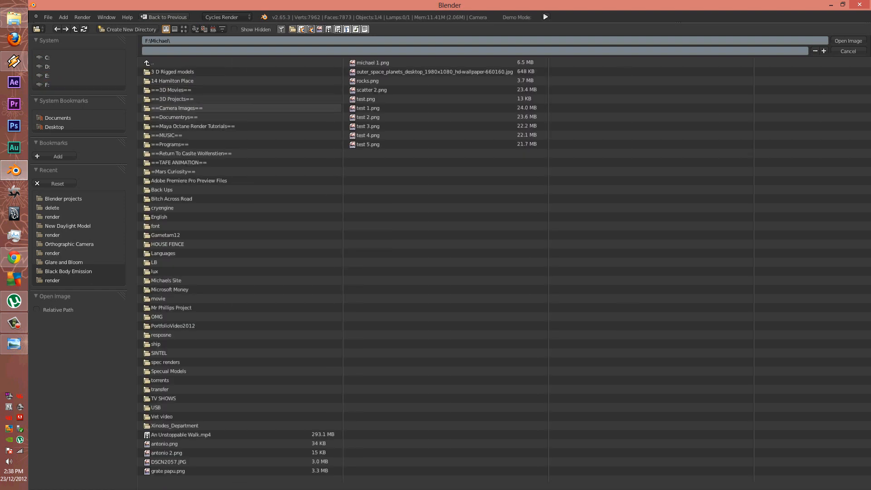
click(182, 127)
click(159, 81)
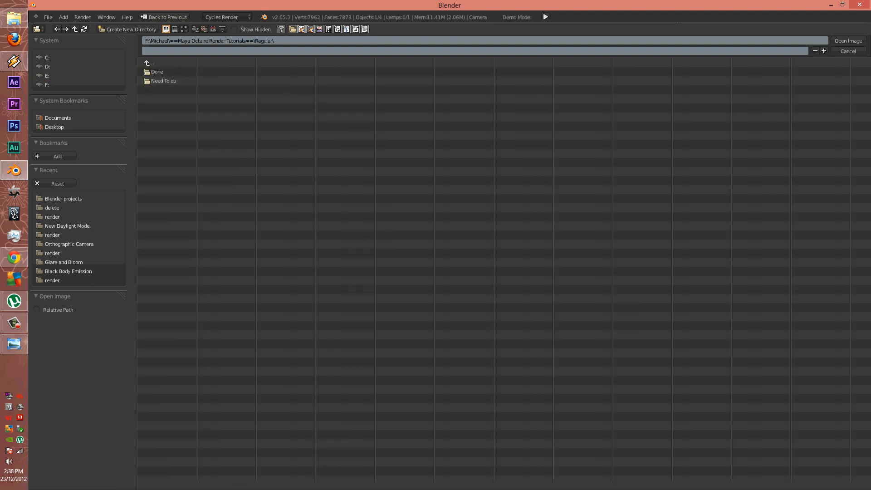
click(160, 81)
click(161, 81)
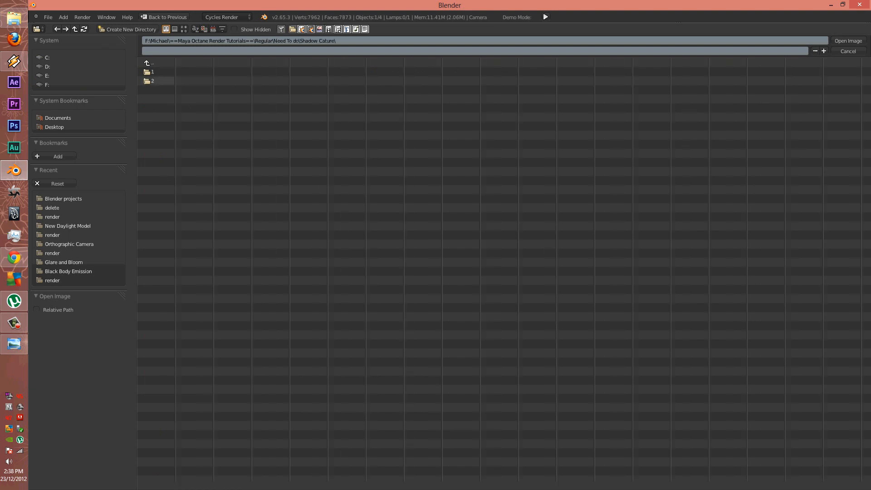
click(160, 72)
click(168, 72)
click(848, 41)
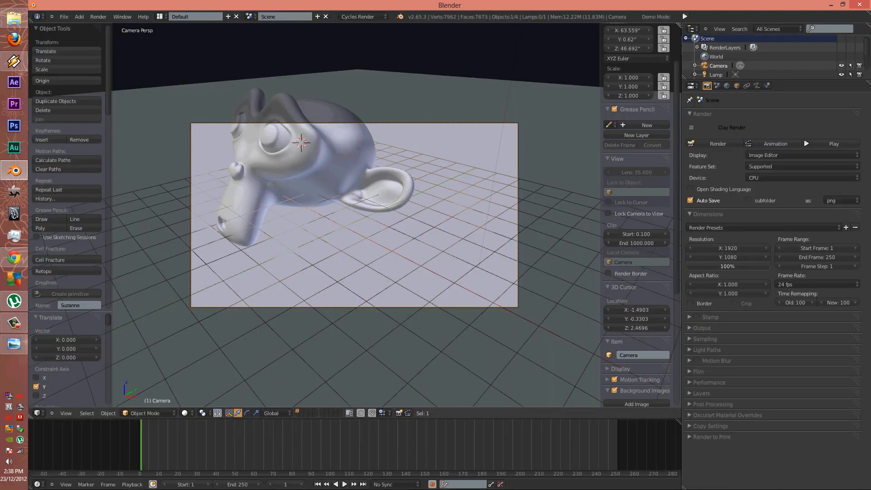
Nudge the camera to reframe Suzanne
key(g)
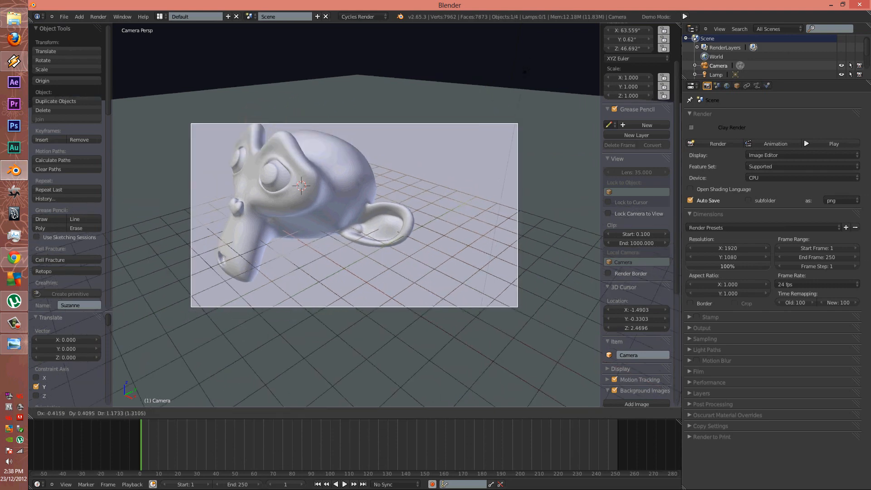
click(530, 193)
key(g)
click(391, 193)
Move the ground plane to layer 2
right_click(391, 194)
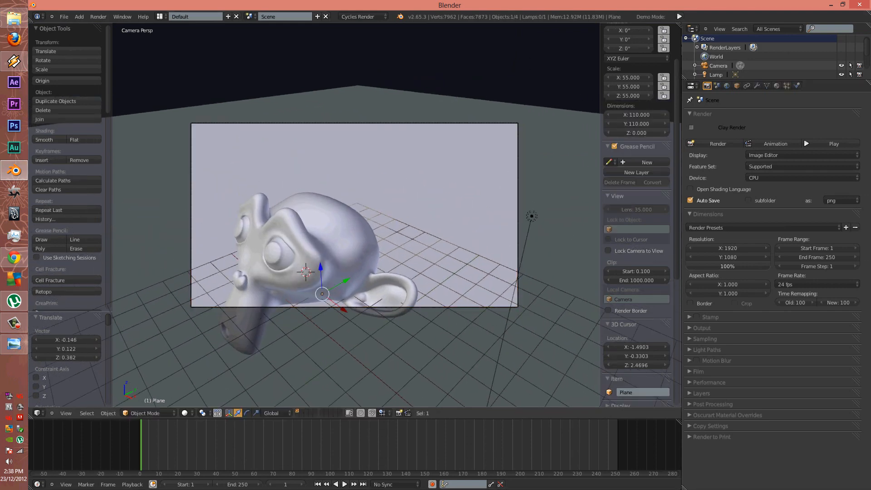
key(m)
click(469, 209)
scroll(427, 155, down, 1)
click(426, 154)
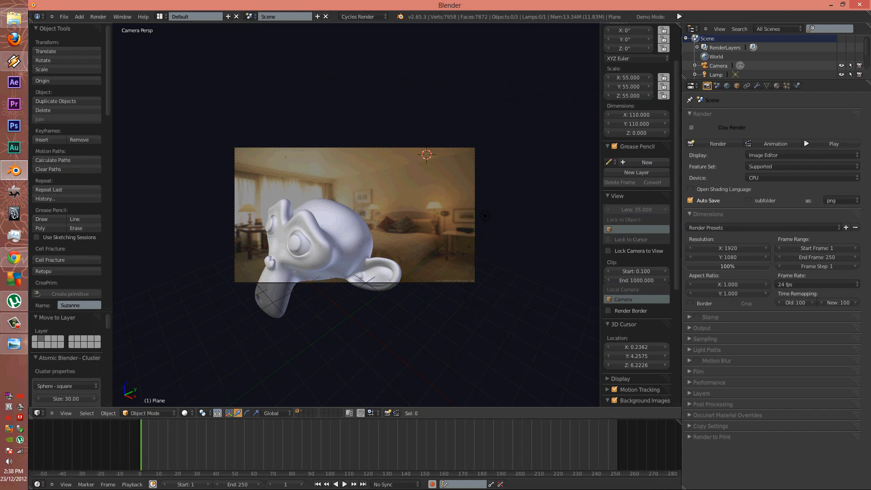
click(327, 233)
Move the camera along X and Y to Y -3.085, then split the viewport in two
right_click(335, 283)
key(g)
key(x)
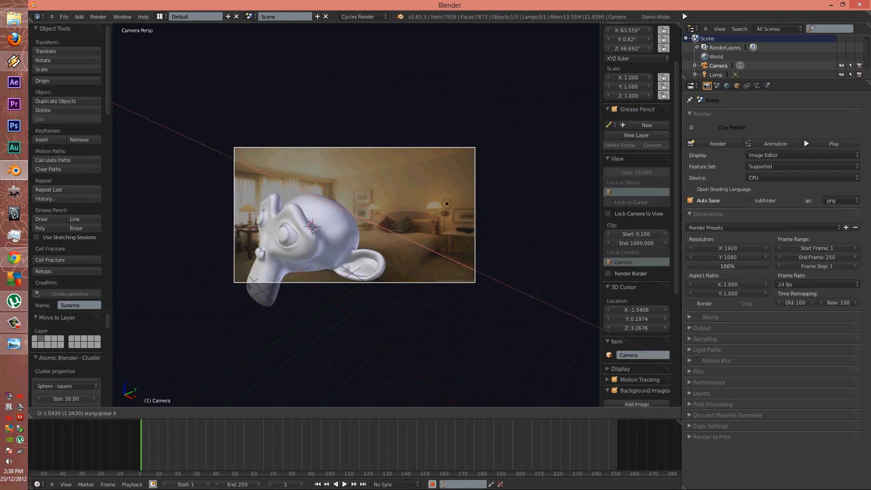
key(Return)
key(g)
key(y)
key(Return)
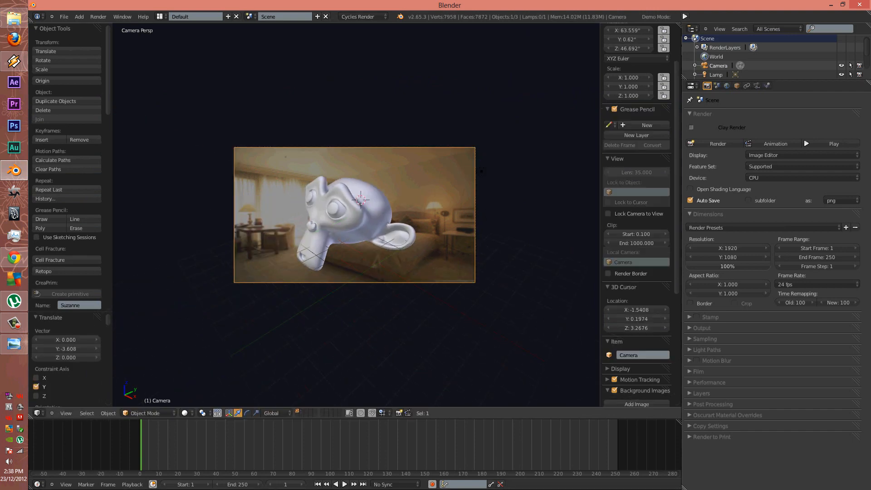
key(g)
key(y)
key(Return)
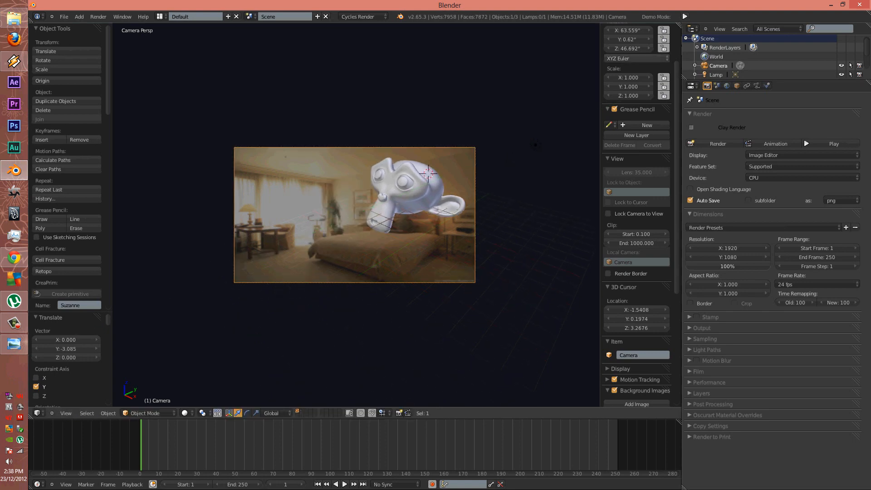
key(n)
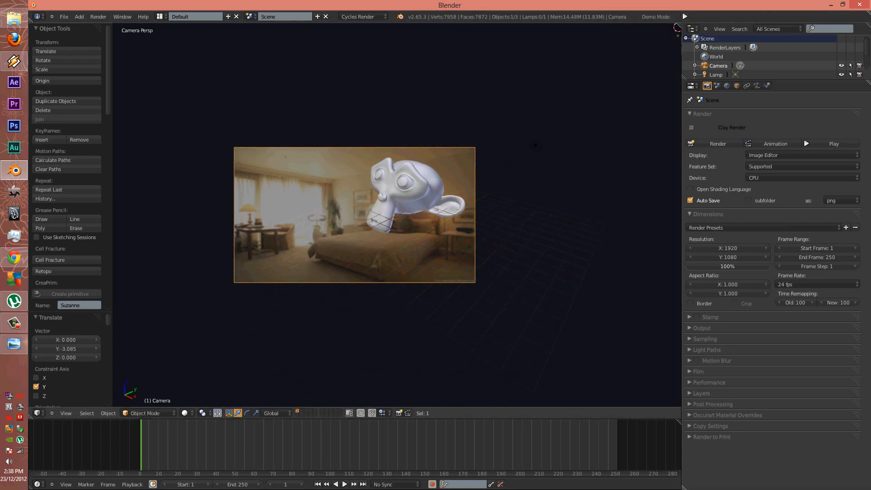
drag(677, 27, 371, 35)
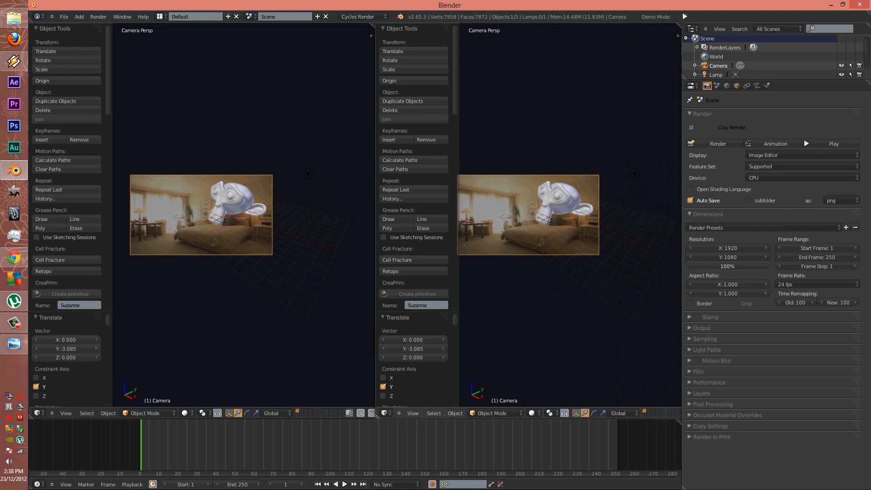
Set the right view to front orthographic and move the camera
key(t)
key(KP_1)
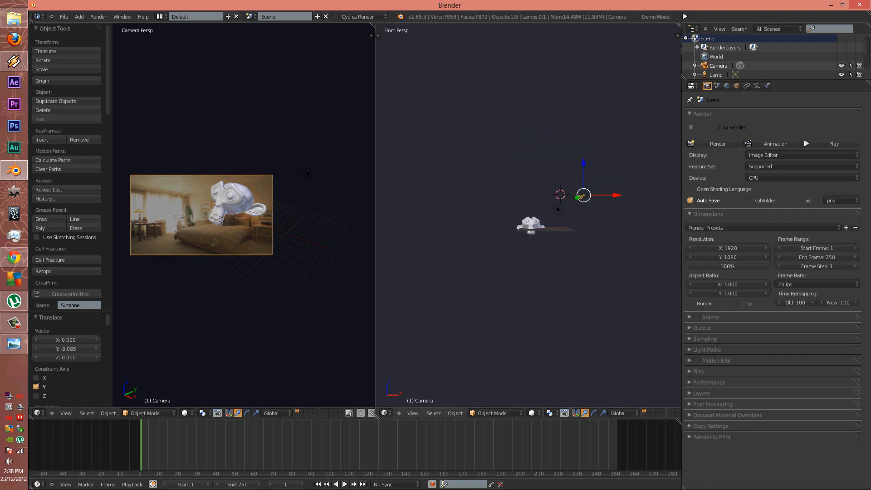
key(KP_5)
key(g)
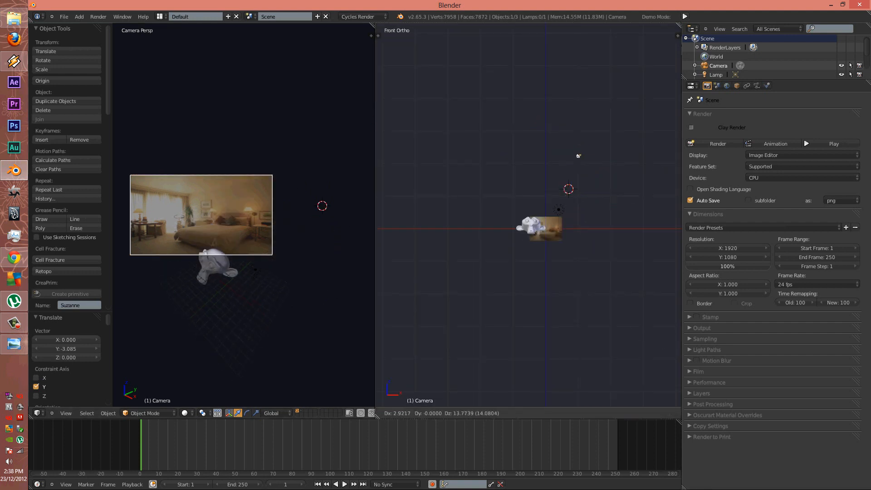
click(581, 169)
In top view, reposition the camera and turn it 42.302°
key(KP_7)
key(g)
click(503, 200)
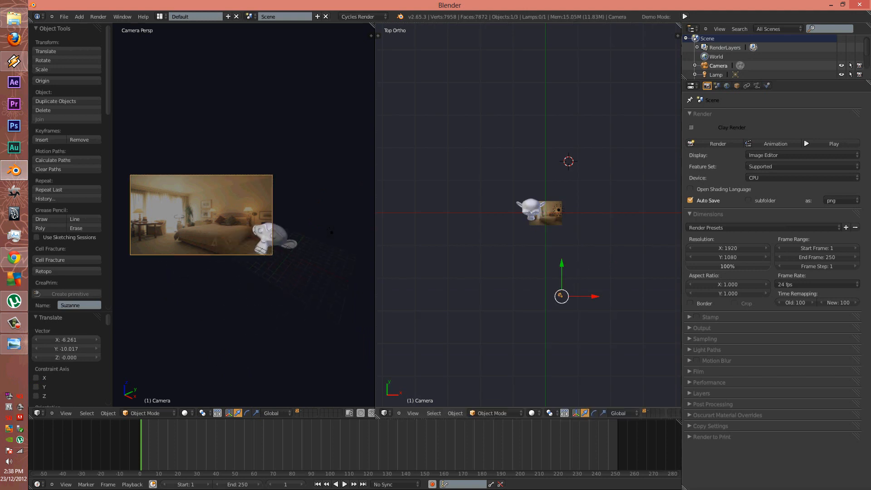
key(r)
click(573, 189)
key(g)
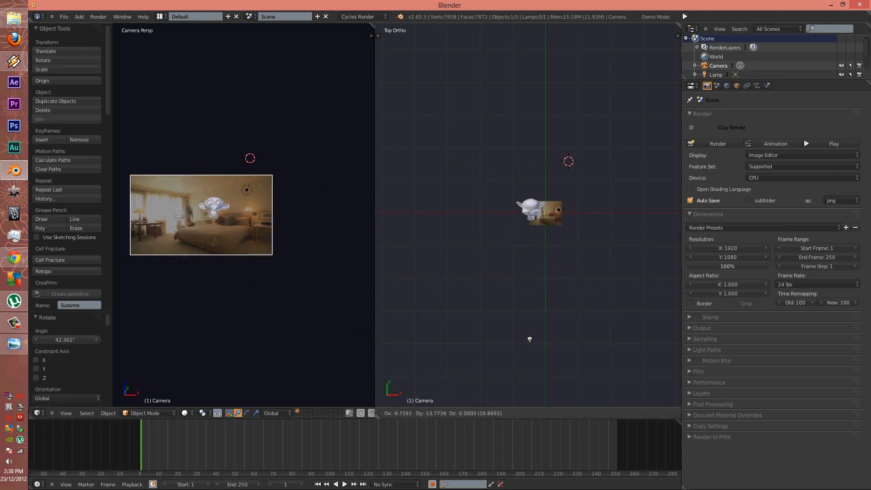
click(537, 241)
Keep fine-tuning the camera's position and rotation from the top view
key(r)
click(531, 242)
key(g)
click(598, 334)
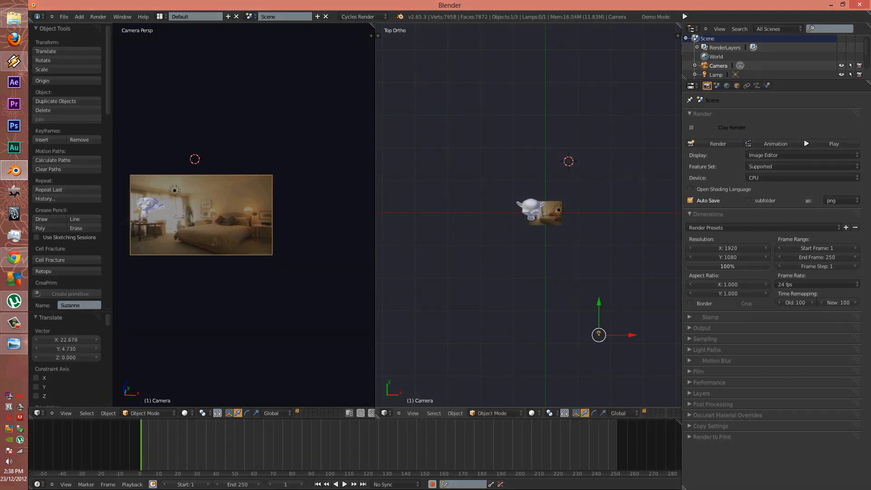
key(r)
click(537, 180)
key(g)
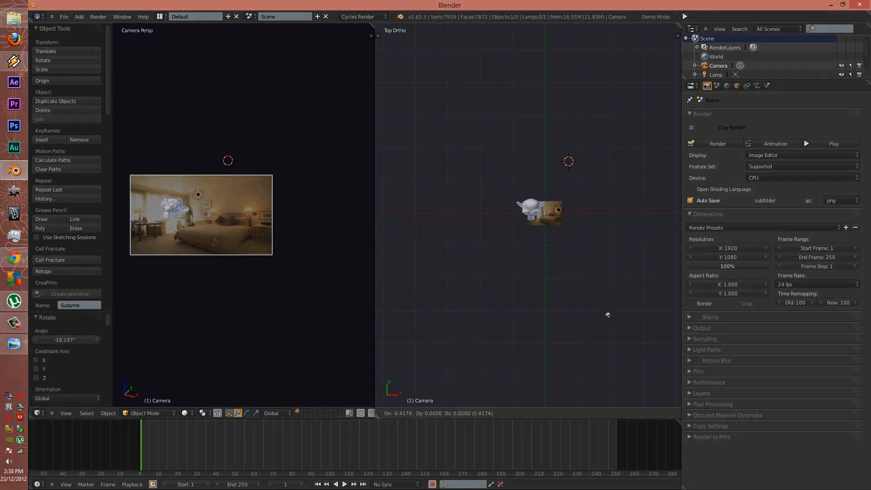
click(539, 169)
Back in front view, raise the camera higher
key(KP_1)
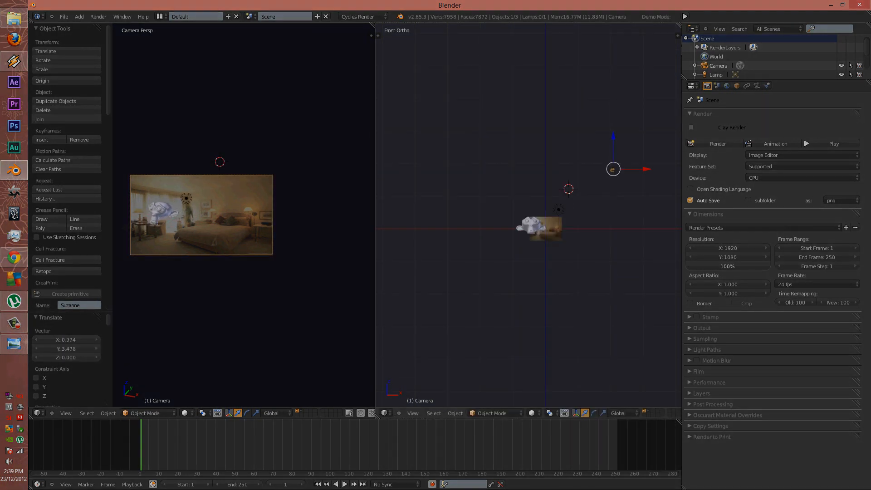
key(g)
click(539, 160)
key(g)
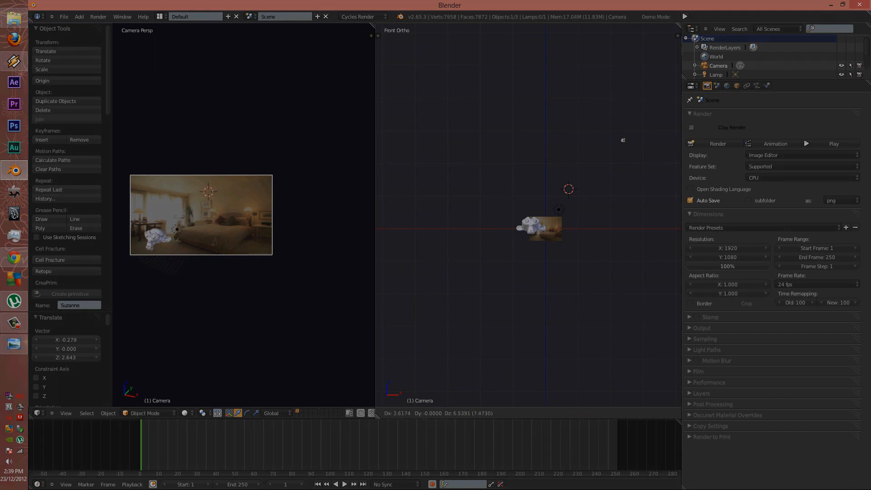
click(623, 139)
Shrink Suzanne, move her into place, and tilt her about X
shift+middle_drag(136, 261, 297, 195)
scroll(290, 198, up, 2)
right_click(267, 206)
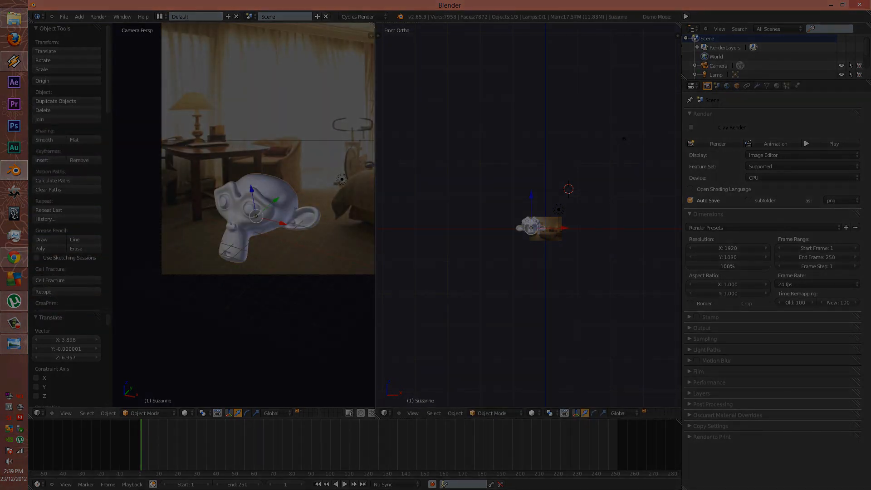
key(s)
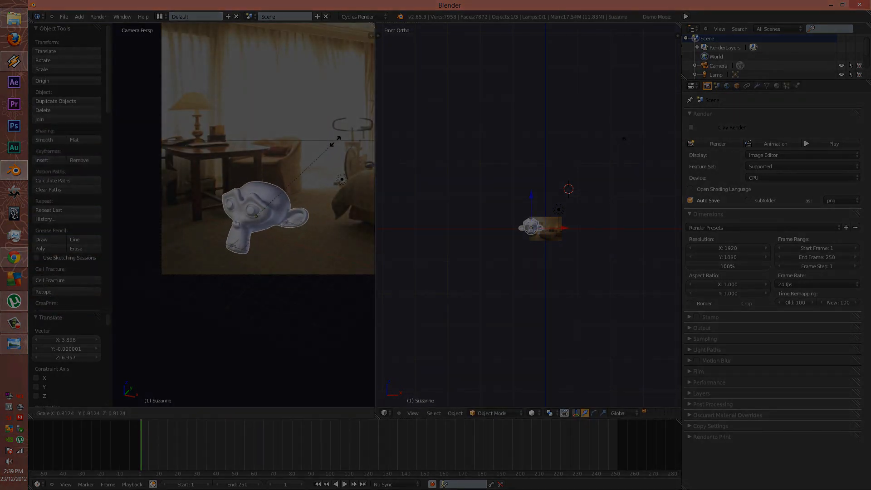
click(321, 160)
key(g)
click(333, 188)
key(r)
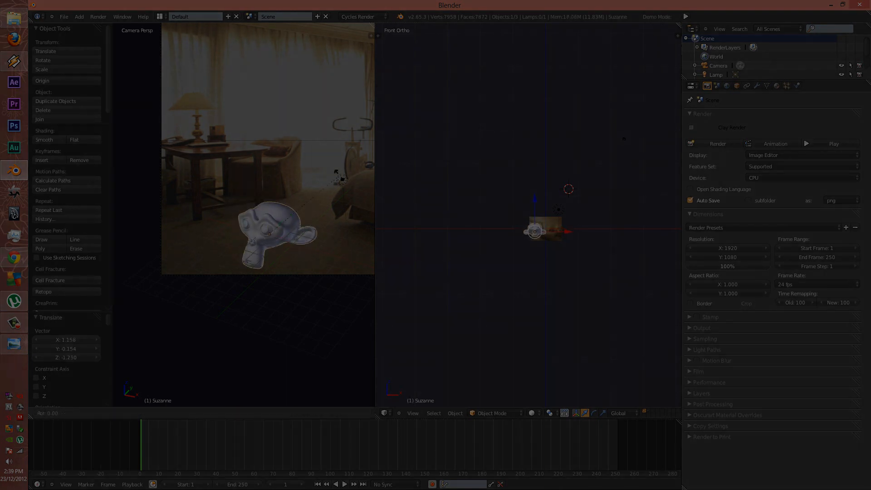
key(x)
click(338, 207)
Merge the two views into one and move Cube.001 along Y
shift+middle_drag(338, 206, 199, 230)
scroll(199, 230, down, 3)
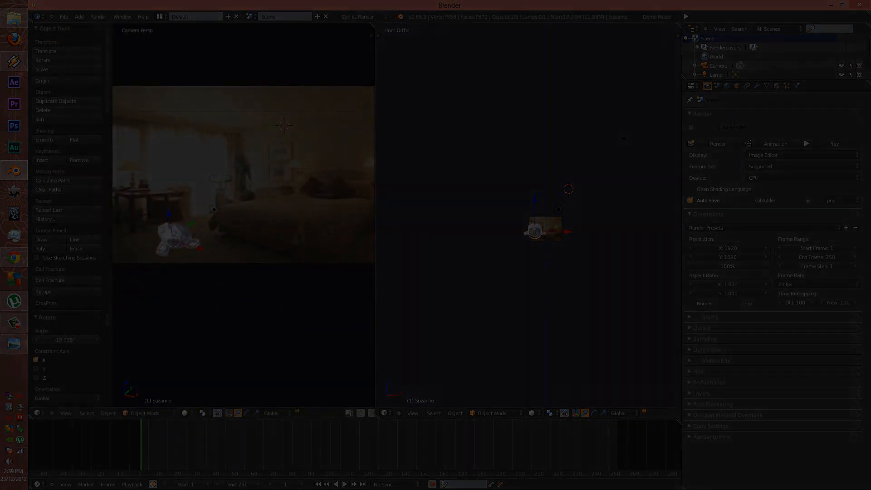
drag(372, 26, 422, 59)
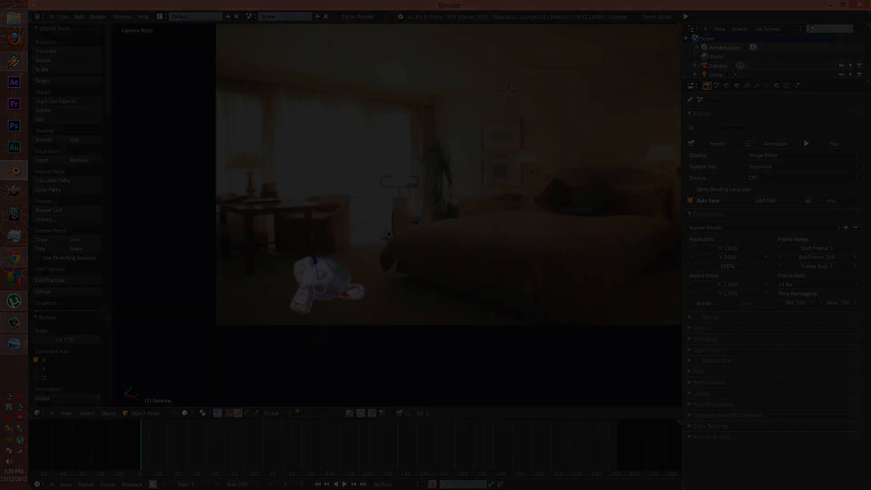
shift+middle_drag(408, 199, 338, 216)
scroll(338, 216, down, 2)
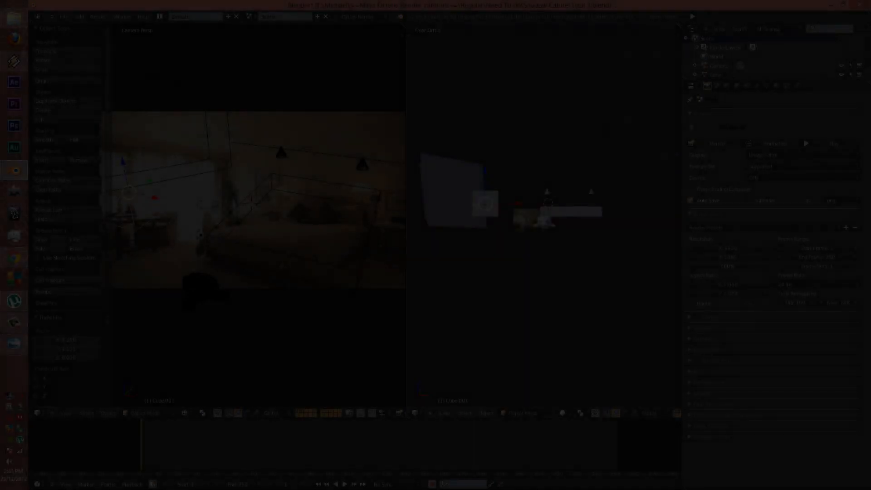
key(g)
click(474, 221)
middle_drag(544, 218, 486, 251)
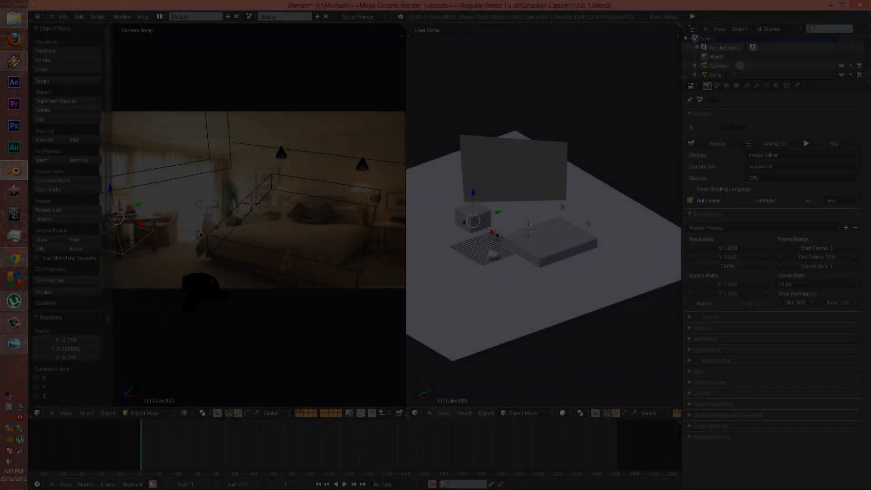
drag(498, 212, 469, 185)
scroll(471, 238, up, 4)
Slide Suzanne left along X and turn her 24.508° about Z
right_click(517, 272)
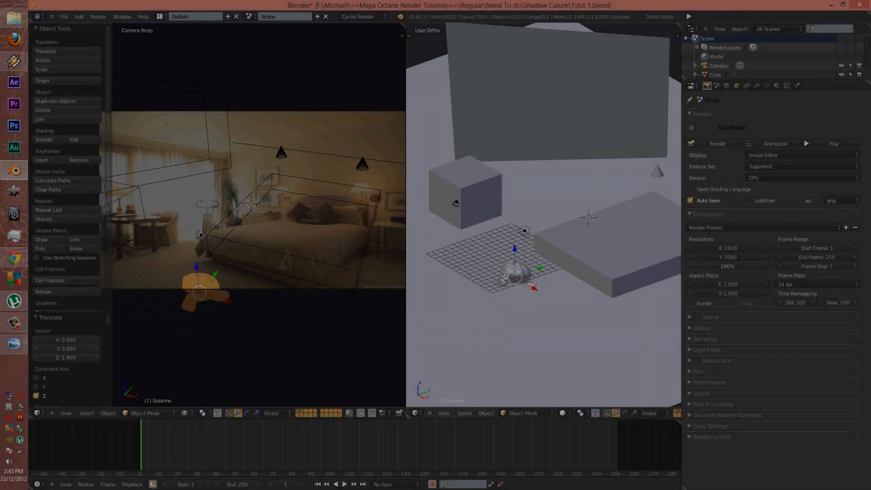
drag(535, 288, 493, 265)
key(r)
key(z)
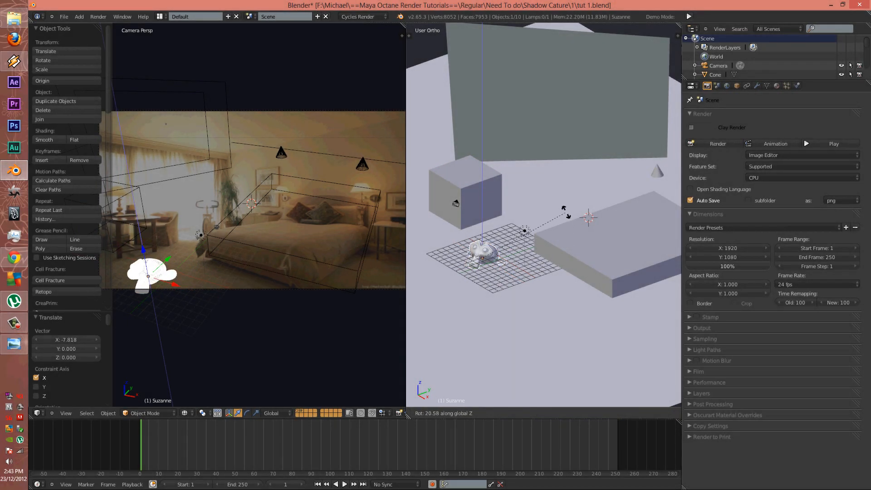
click(564, 207)
scroll(563, 208, up, 3)
scroll(658, 145, up, 3)
shift+middle_drag(563, 209, 504, 122)
scroll(596, 123, up, 4)
middle_drag(504, 159, 581, 188)
Raise Suzanne onto the grid plane and tilt her 12.993° about X
key(r)
key(x)
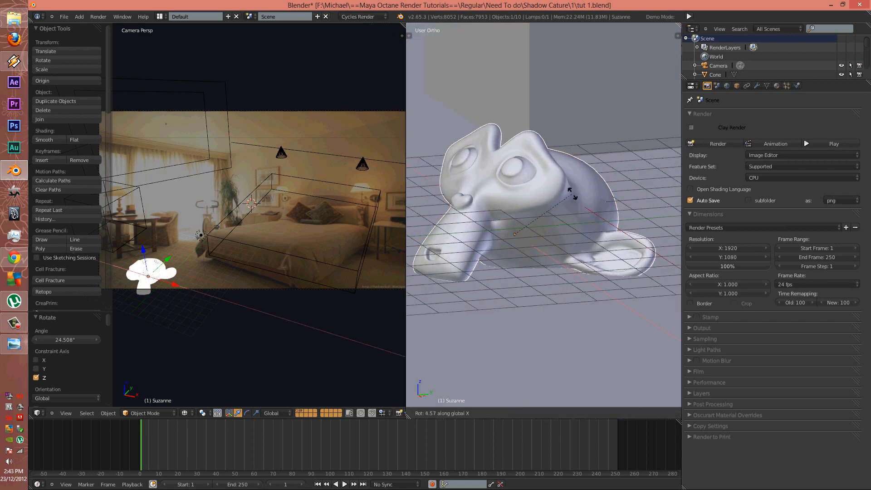
click(569, 190)
key(g)
click(571, 184)
key(g)
click(572, 172)
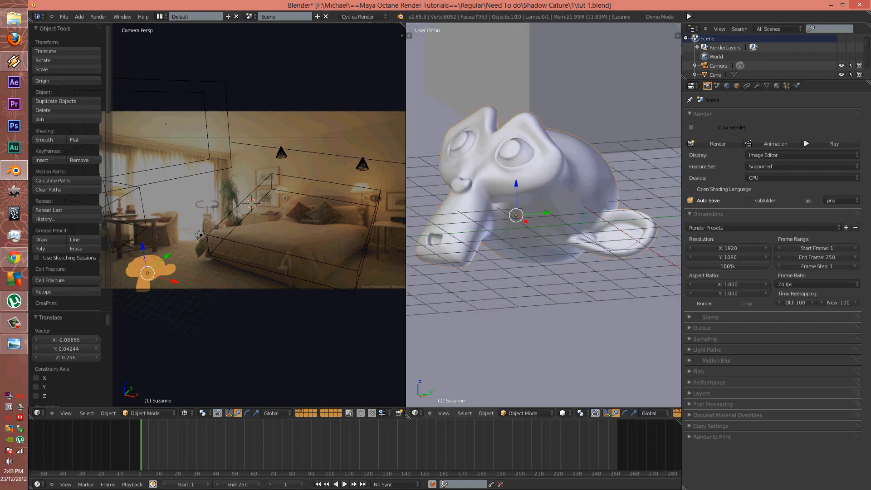
key(r)
key(x)
click(561, 171)
Orbit around the room to check placement and expand the right view over the left
scroll(560, 172, down, 7)
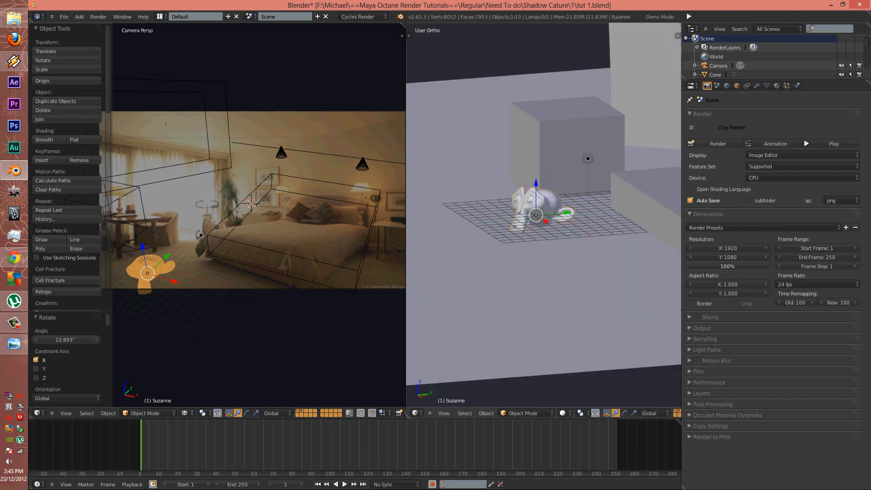
scroll(561, 172, down, 3)
middle_drag(561, 172, 624, 174)
scroll(587, 192, down, 5)
scroll(625, 174, up, 2)
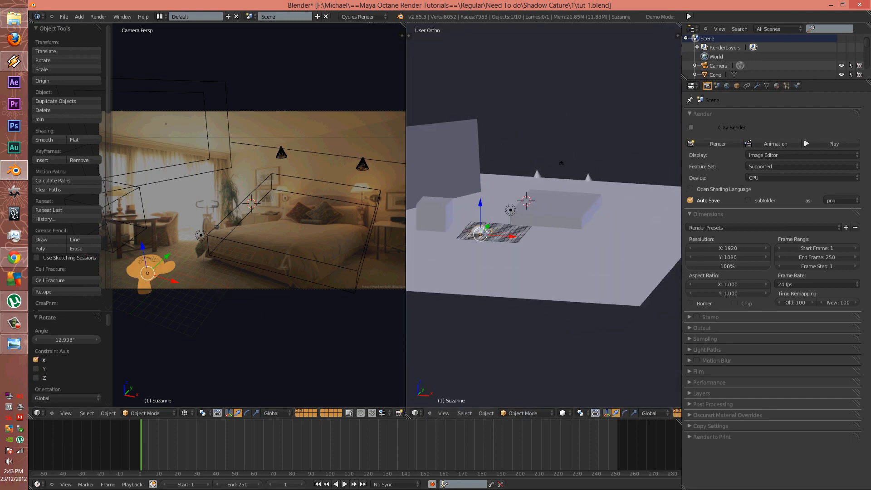
drag(409, 415, 354, 381)
Save the scene and rename the floor plane's material to 'ground'
key(ctrl+s)
key(Return)
shift+middle_drag(355, 81, 448, 72)
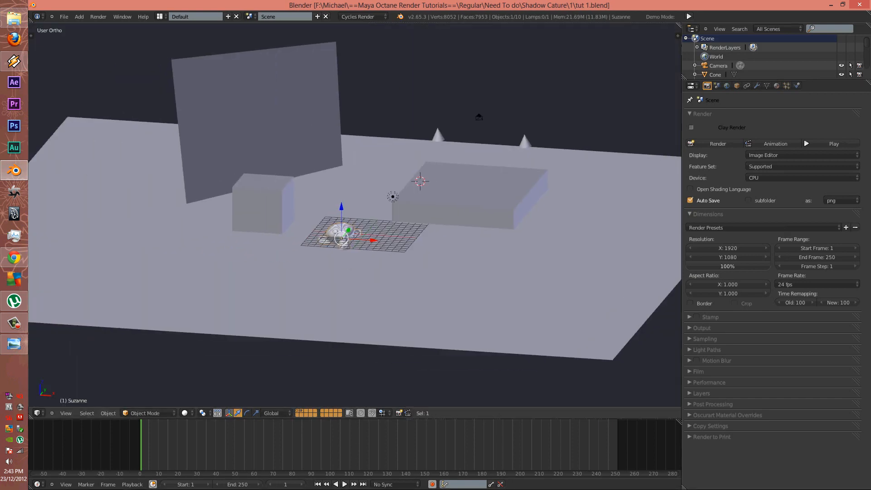
middle_drag(478, 117, 521, 170)
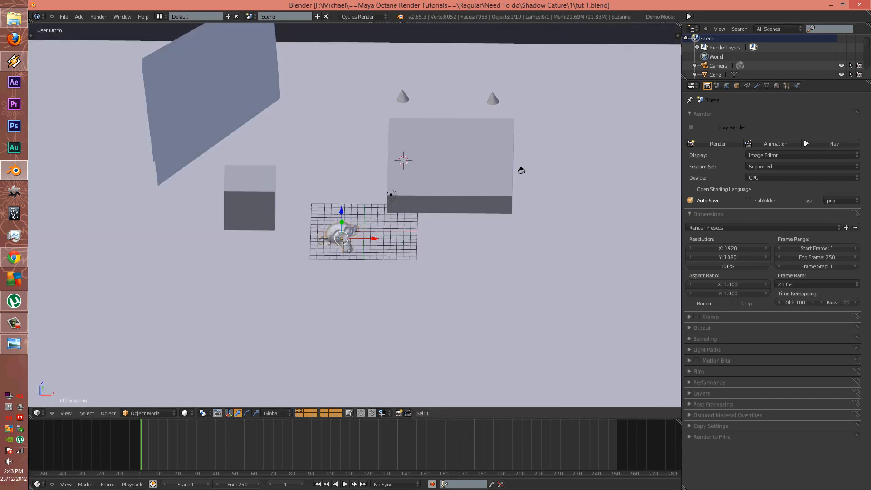
right_click(567, 236)
click(776, 85)
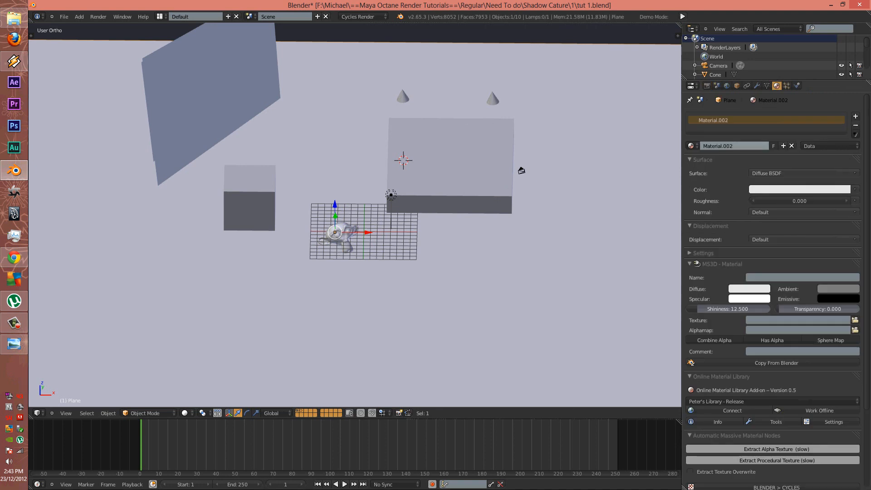
click(734, 146)
text(ground)
key(Return)
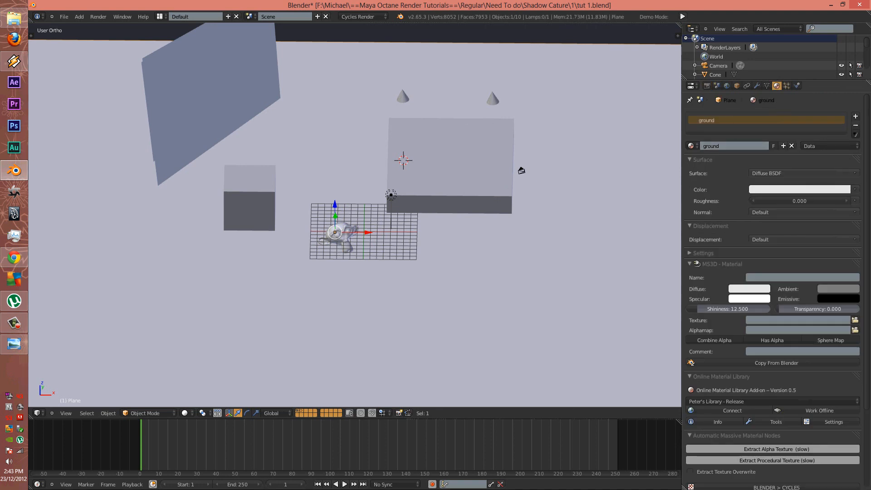
Give the large box a new 'bed' material and Cube.001 a new 'chair' material
right_click(458, 175)
click(751, 146)
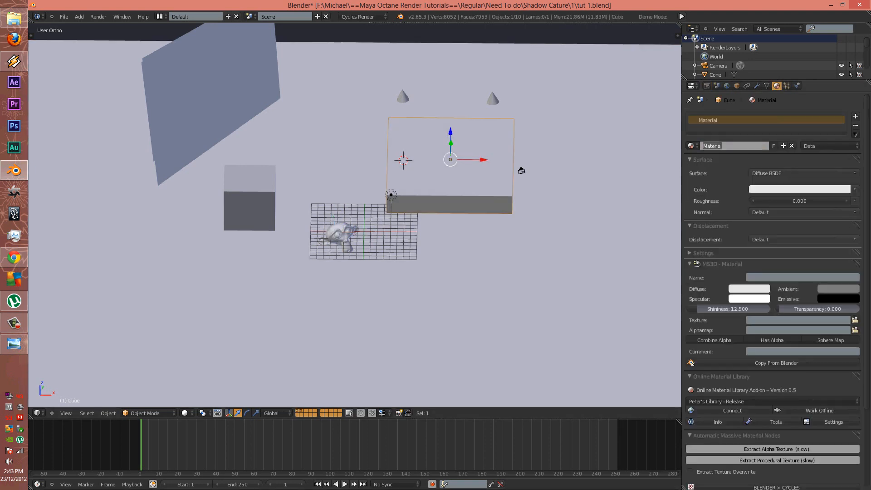
text(bed)
key(Return)
right_click(249, 204)
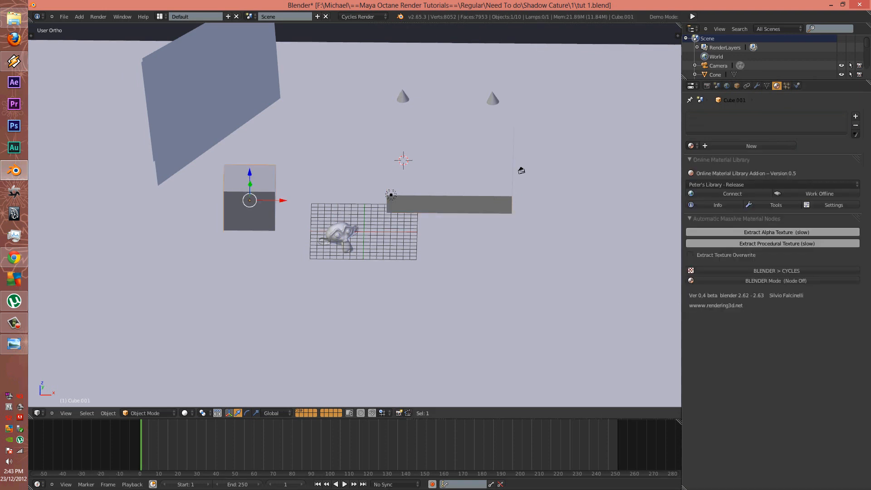
click(751, 146)
click(748, 146)
text(cha)
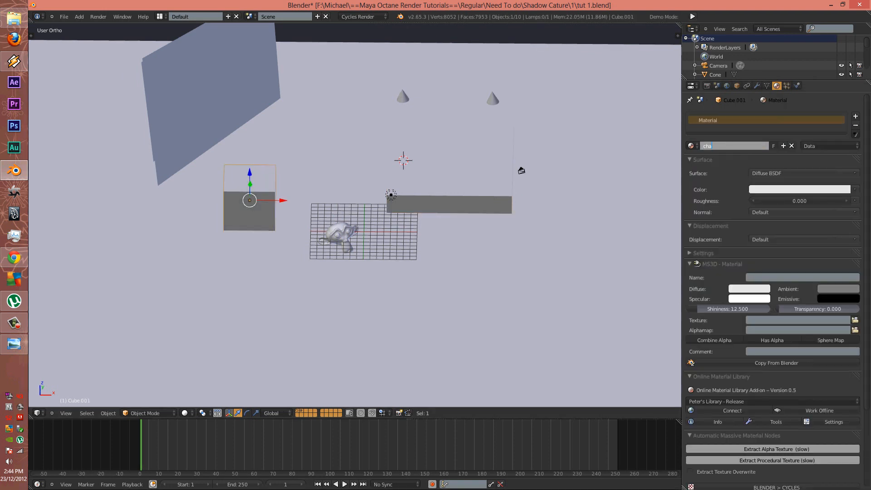
text(ir)
key(Return)
Join the two cones into one object and give it a new 'light' material
right_click(492, 98)
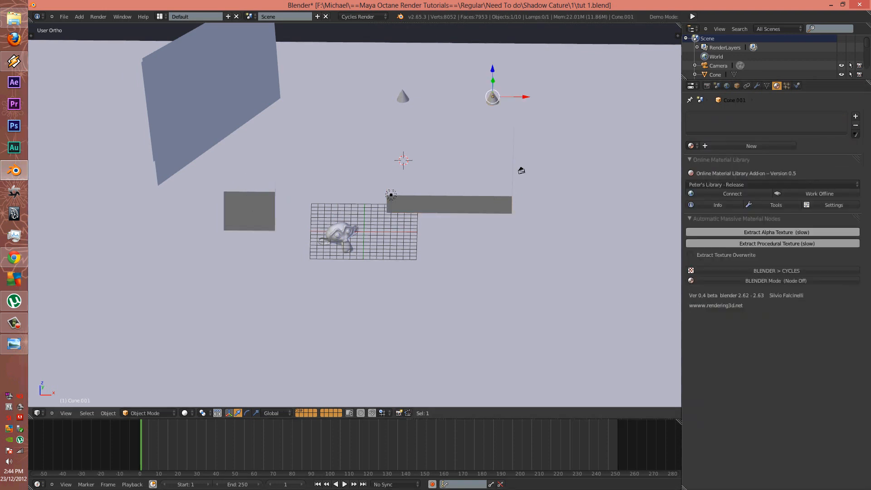
right_click(493, 98)
right_click(492, 98)
shift+right_click(403, 96)
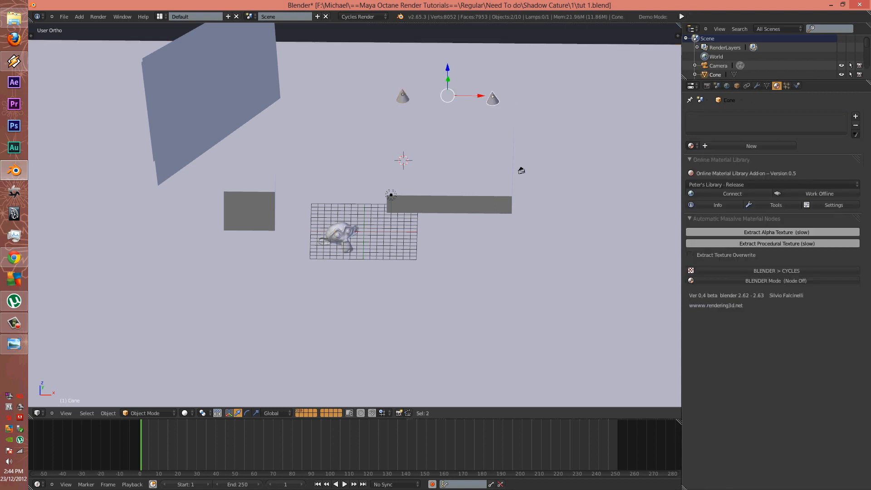
key(t)
click(66, 118)
key(t)
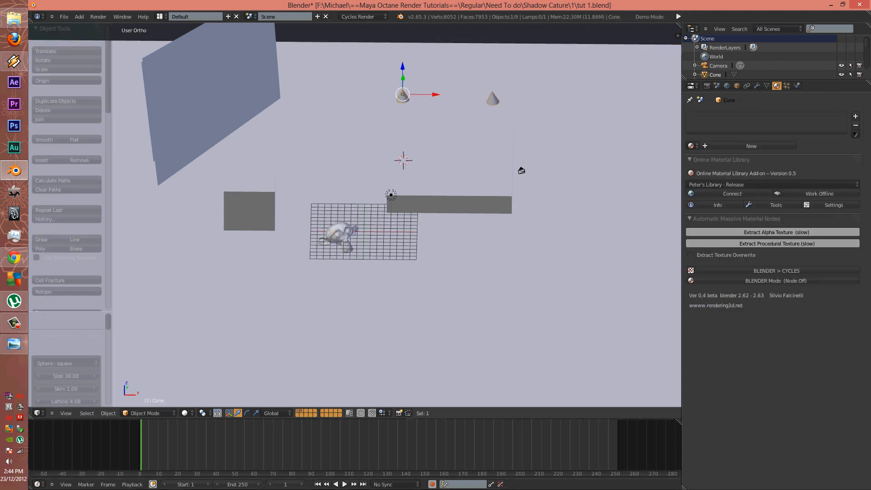
click(751, 145)
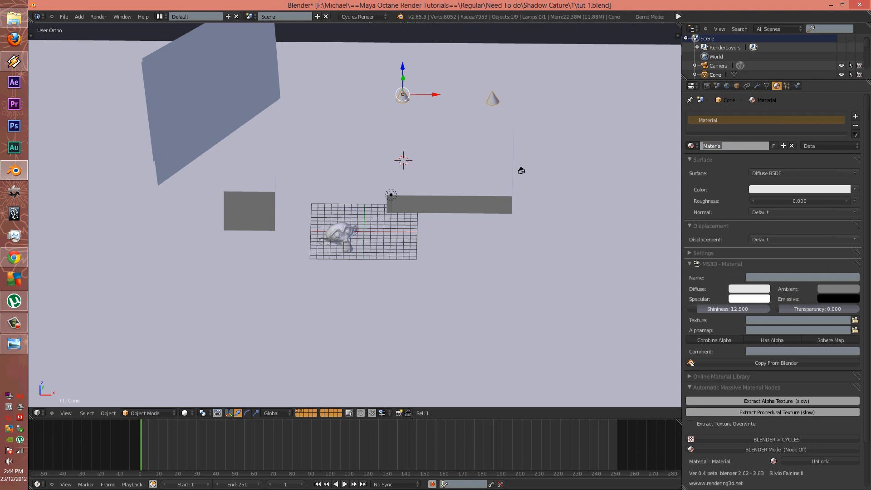
text(light)
key(Return)
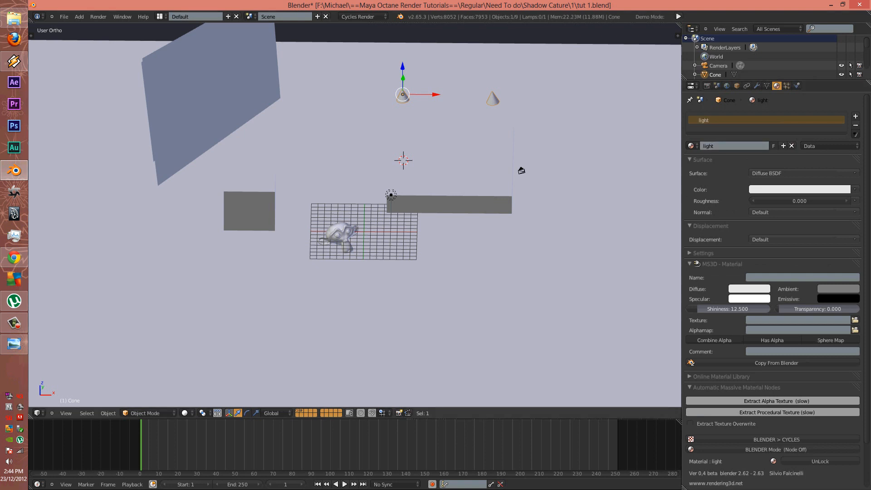
Give the large tilted plane a 'curtian' material and another plane a 'light' material
right_click(236, 105)
click(749, 146)
click(748, 146)
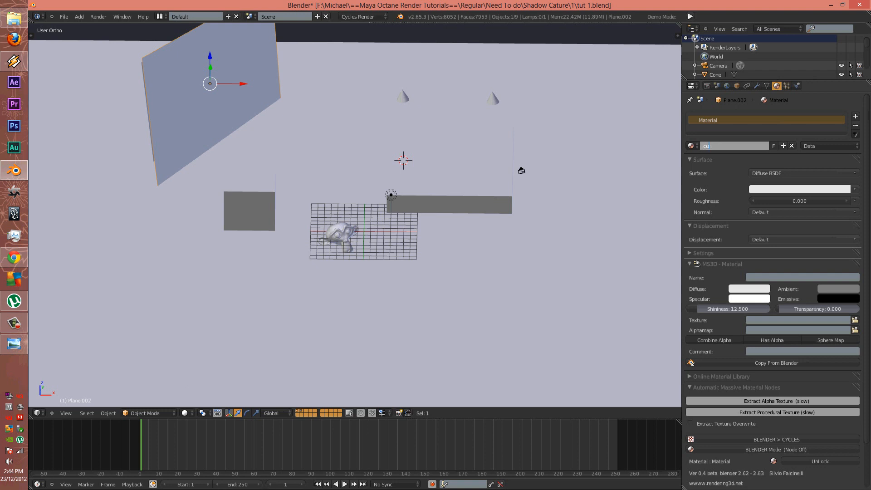
key(Return)
key(z)
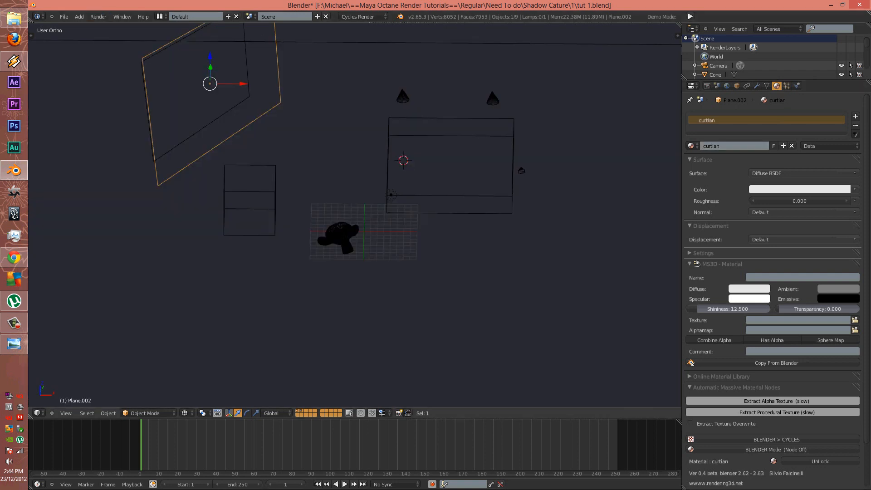
right_click(236, 107)
key(z)
click(748, 146)
click(748, 146)
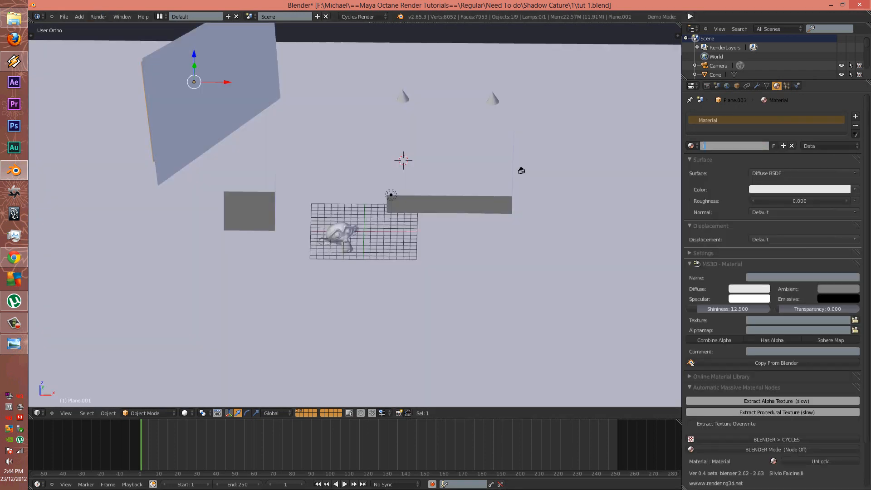
text(light)
key(Return)
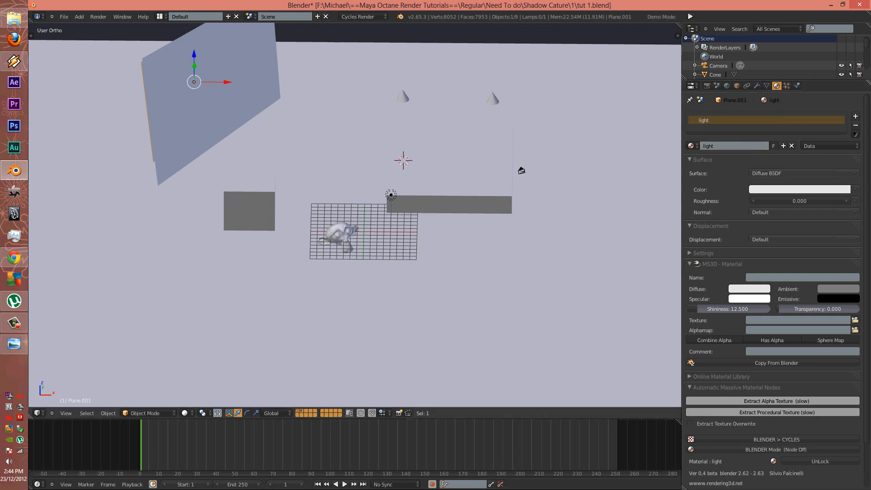
Select the cone, planes, block, monkey and floor in turn, then orbit to a diagonal view
right_click(402, 97)
right_click(215, 95)
right_click(249, 210)
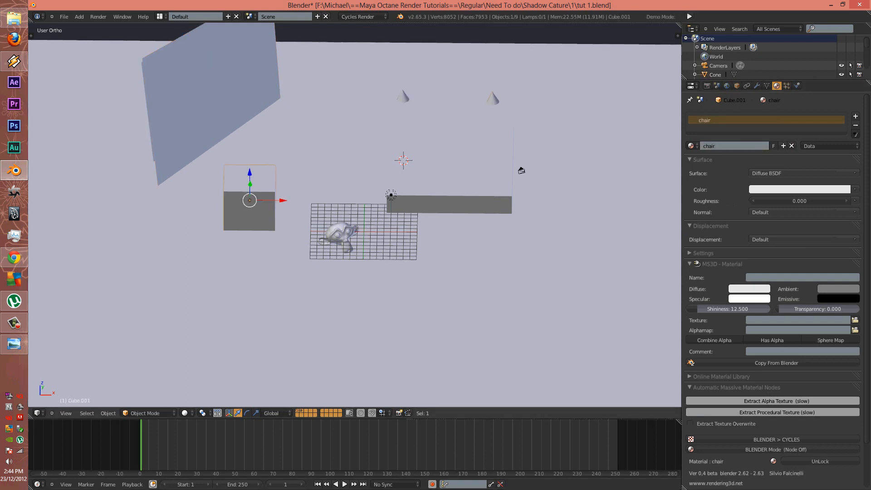
right_click(291, 259)
right_click(341, 233)
right_click(340, 233)
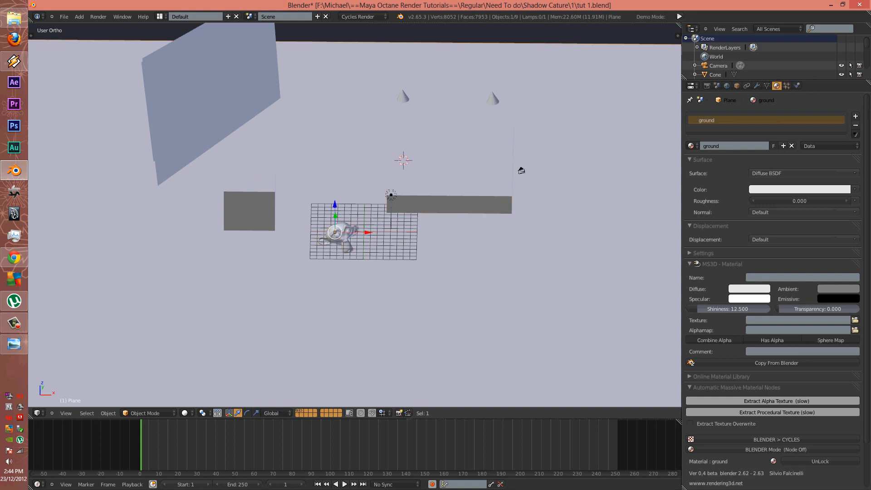
middle_drag(340, 233, 289, 230)
scroll(266, 207, down, 3)
scroll(265, 237, up, 3)
Select all objects and export them as Wavefront tut 1.obj with Triangulate Faces enabled
key(a)
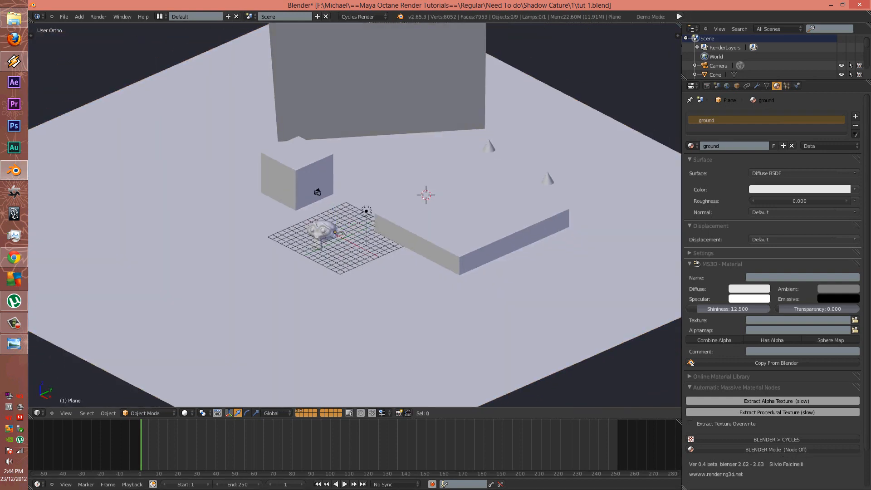
key(a)
click(64, 17)
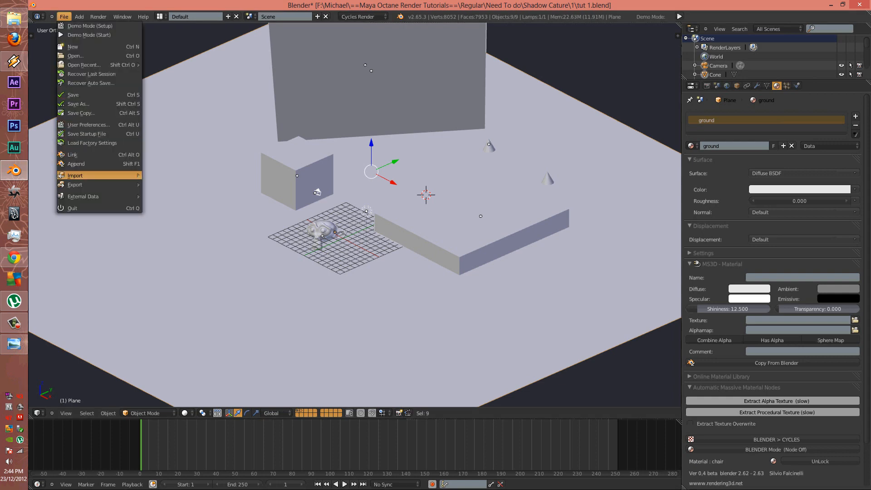
mouse_move(77, 184)
click(182, 347)
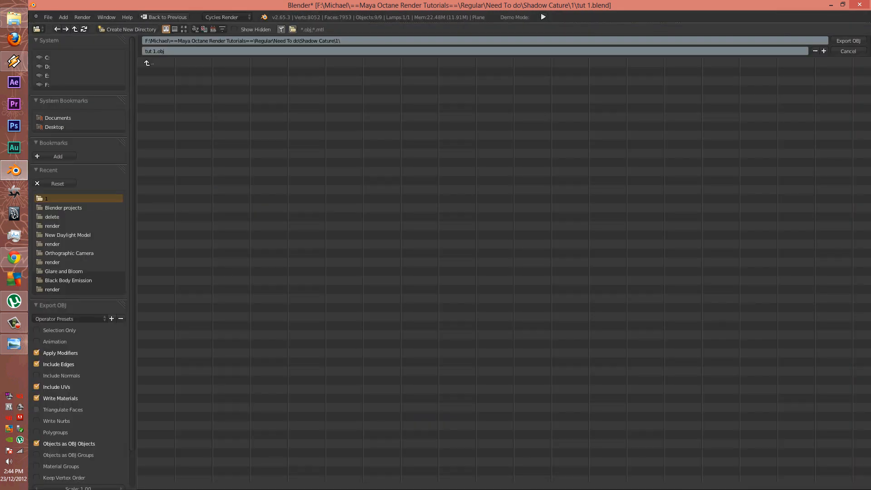
click(38, 410)
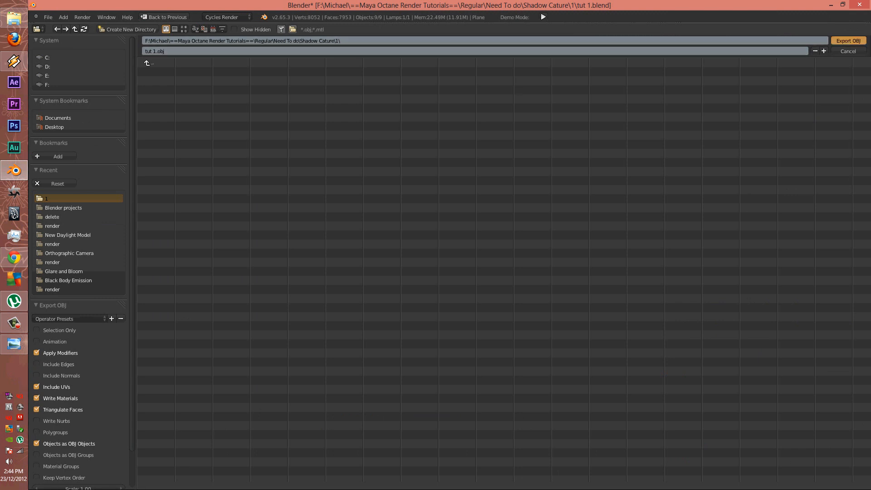
click(848, 41)
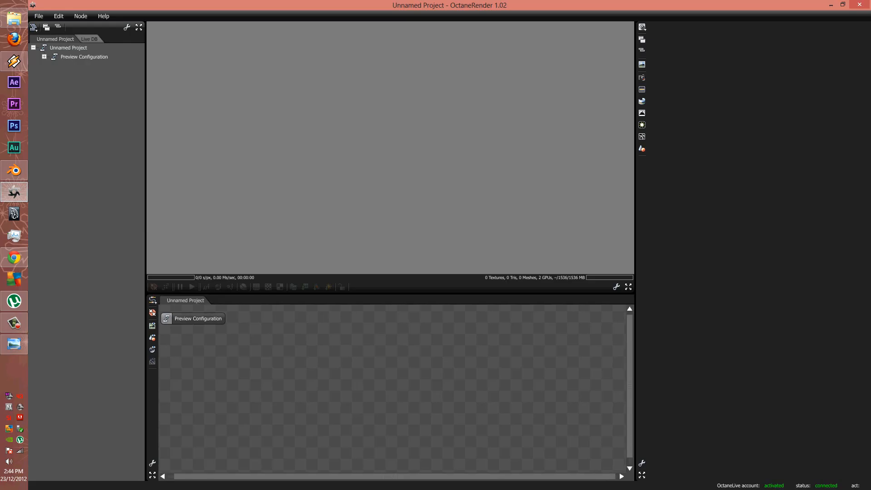
Add a mesh node loaded from file, starting the file browser on the Desktop
right_click(319, 343)
mouse_move(342, 344)
mouse_move(394, 298)
click(434, 281)
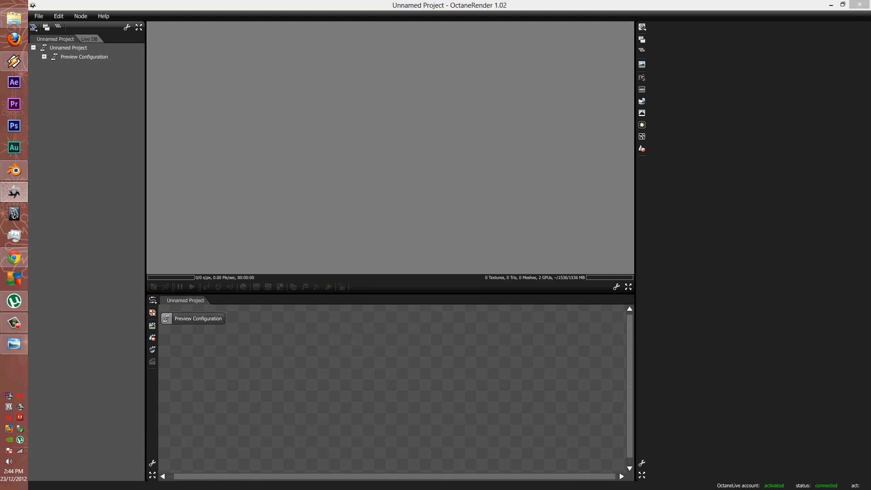
click(275, 185)
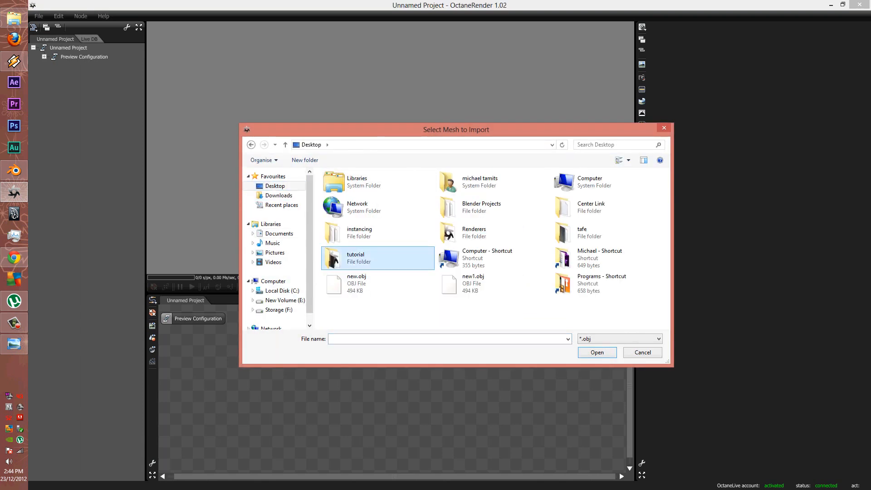
click(350, 283)
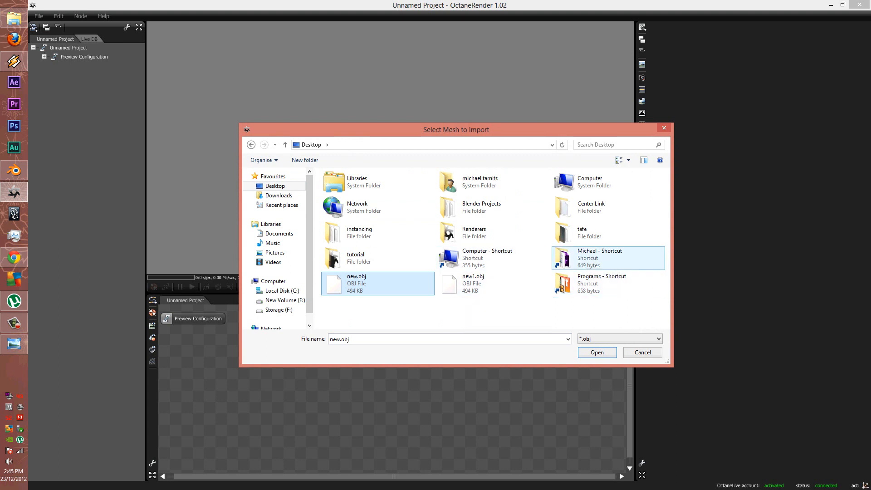
Browse to Regular\Need To do\Shadow Cature\1 and import tut 1.obj
double_click(590, 256)
double_click(358, 224)
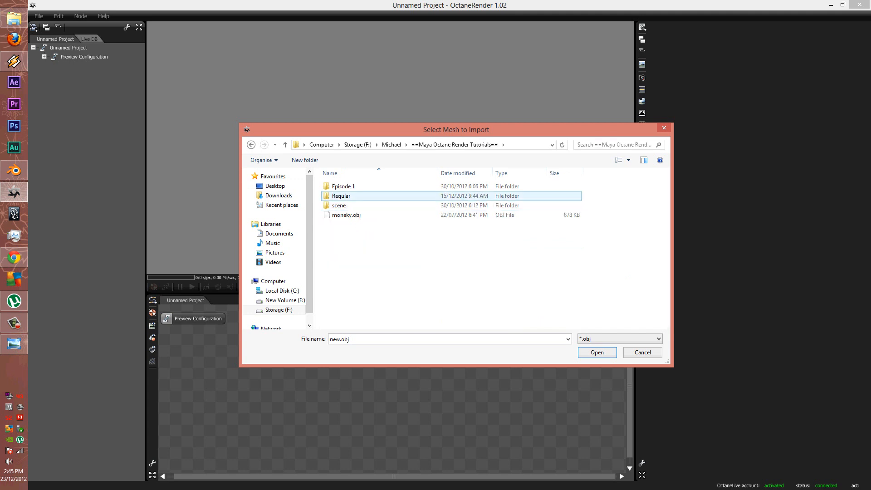
double_click(344, 196)
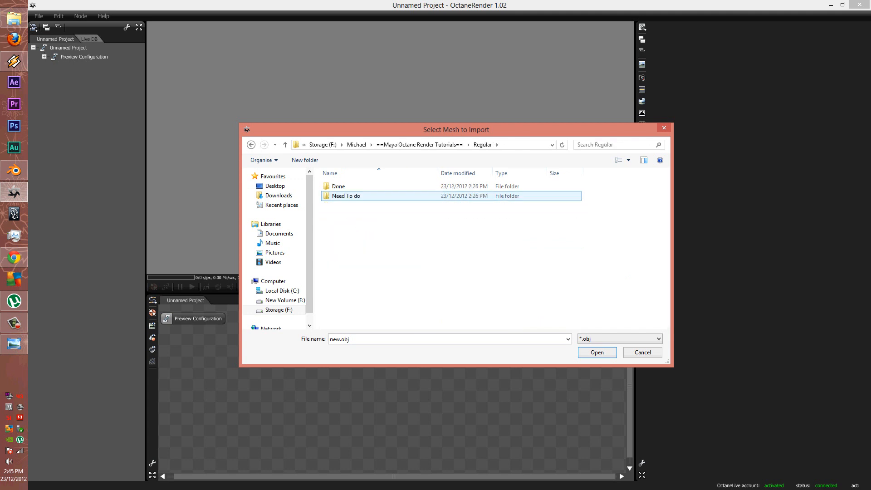
double_click(345, 195)
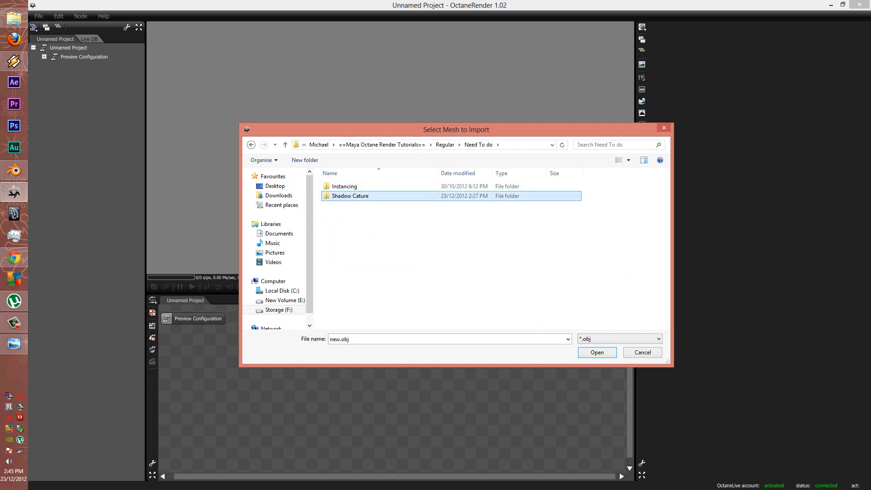
double_click(345, 196)
double_click(344, 186)
click(345, 195)
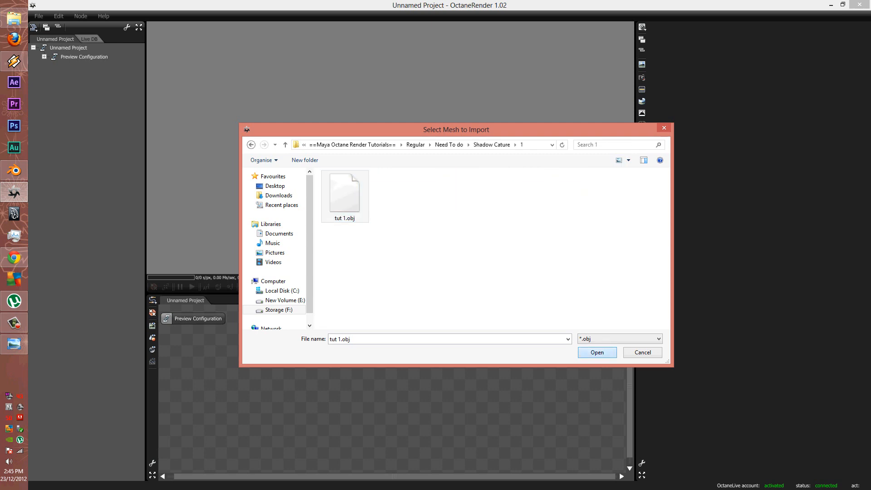
key(Return)
Add a RenderTarget node and connect the tut 1.obj mesh to it
drag(323, 369, 391, 374)
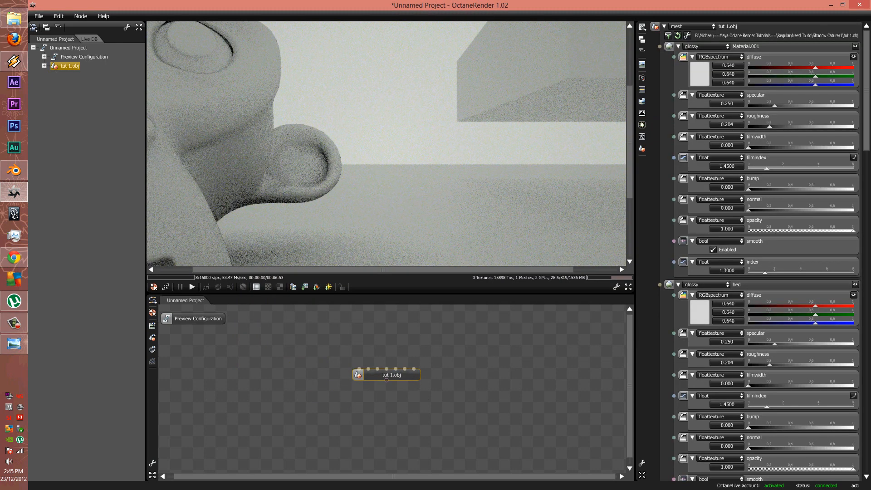
ctrl+scroll(407, 128, down, 3)
scroll(406, 128, down, 12)
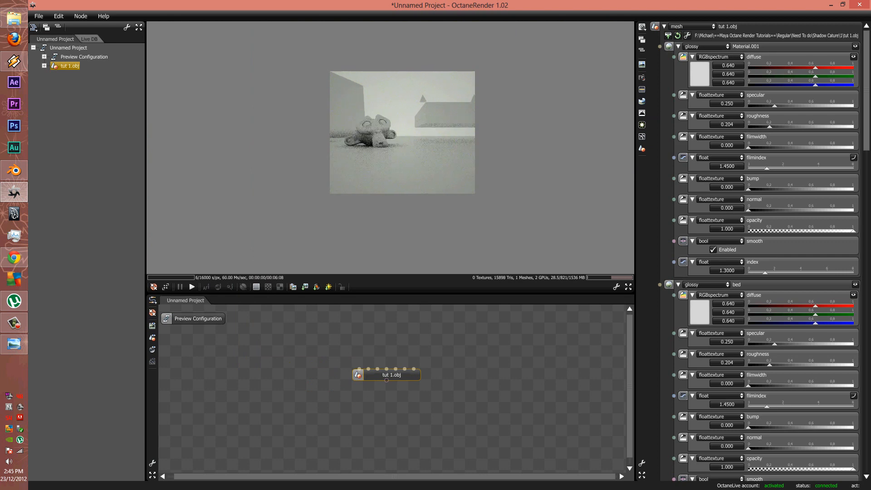
drag(407, 128, 384, 149)
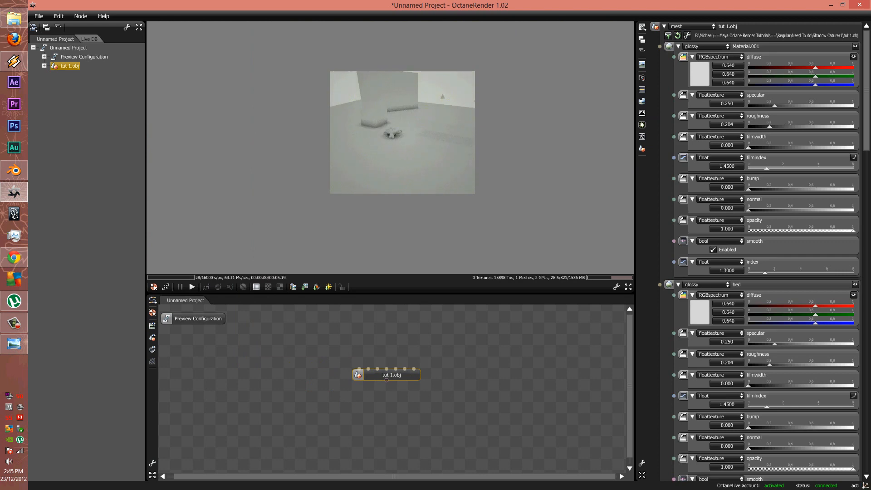
right_click(300, 385)
mouse_move(322, 388)
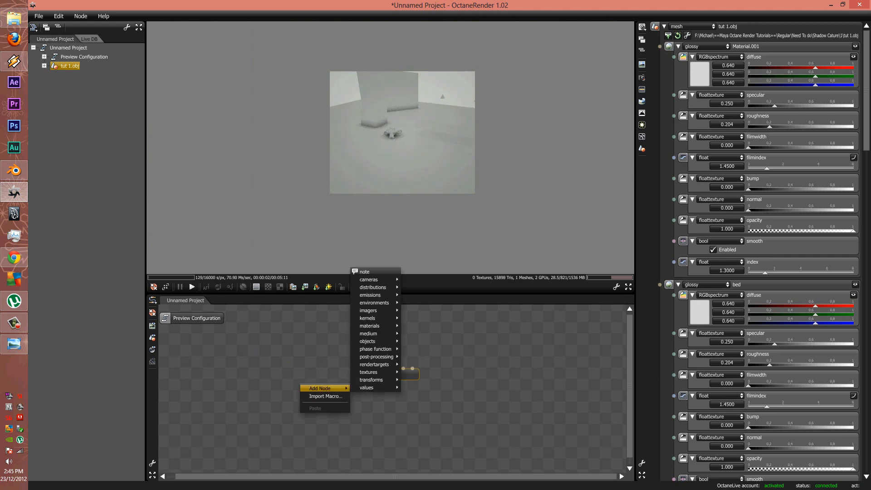
mouse_move(368, 372)
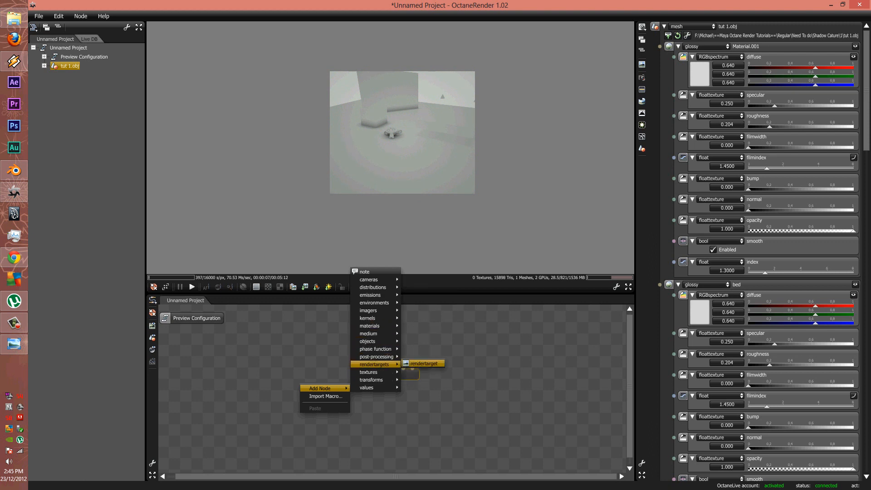
click(423, 364)
drag(318, 407, 385, 380)
Add a Thin Lens Camera, wire it into the RenderTarget, and place it below tut 1.obj
right_click(295, 360)
mouse_move(317, 363)
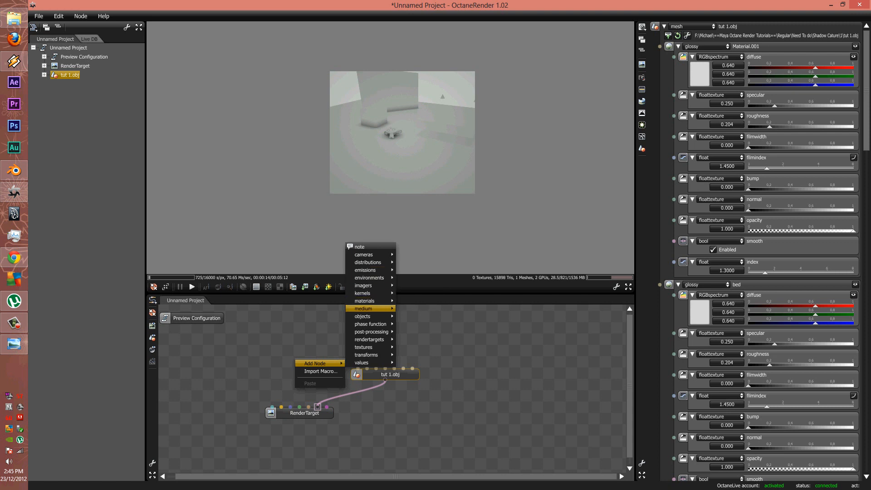
mouse_move(365, 316)
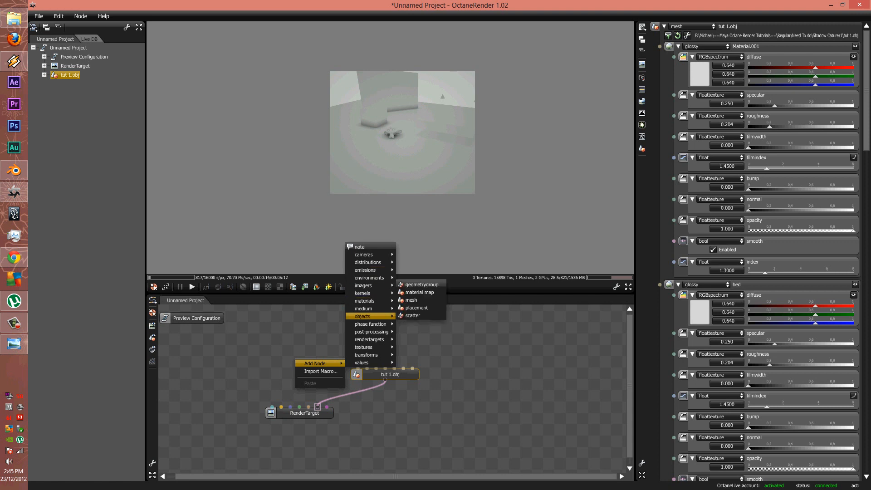
mouse_move(365, 254)
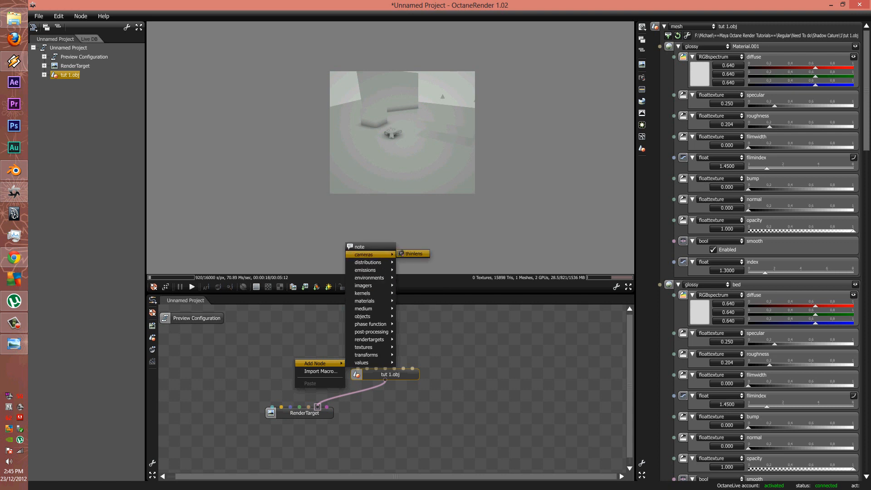
click(412, 254)
drag(270, 350, 310, 443)
drag(275, 344, 254, 391)
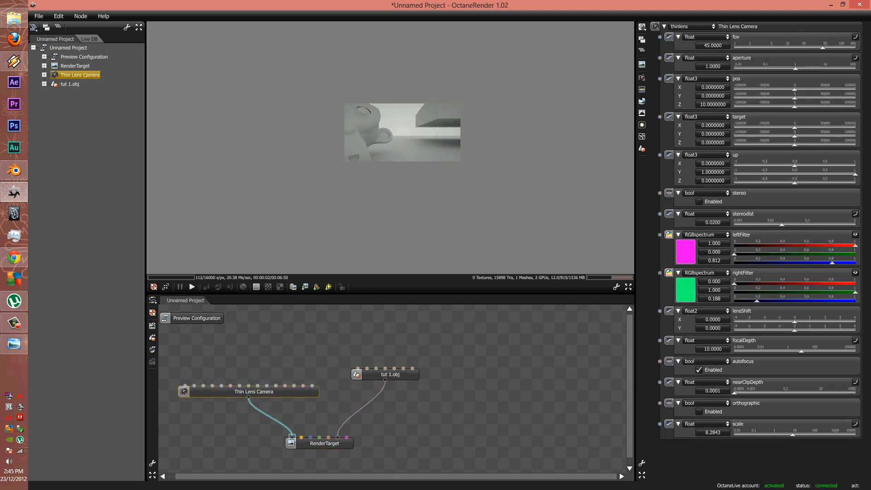
Set the RenderTarget resolution to Digital Film 1920 x 1080 (HDCAM SR)
click(309, 443)
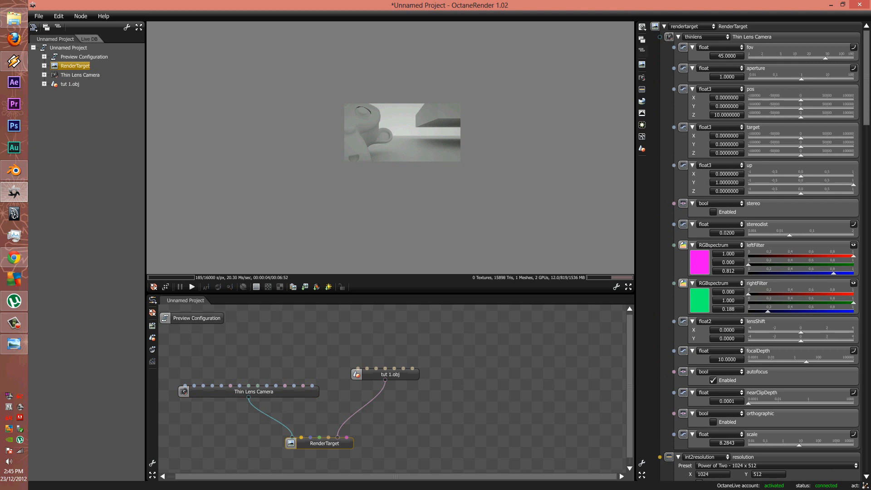
click(642, 64)
click(678, 49)
click(725, 57)
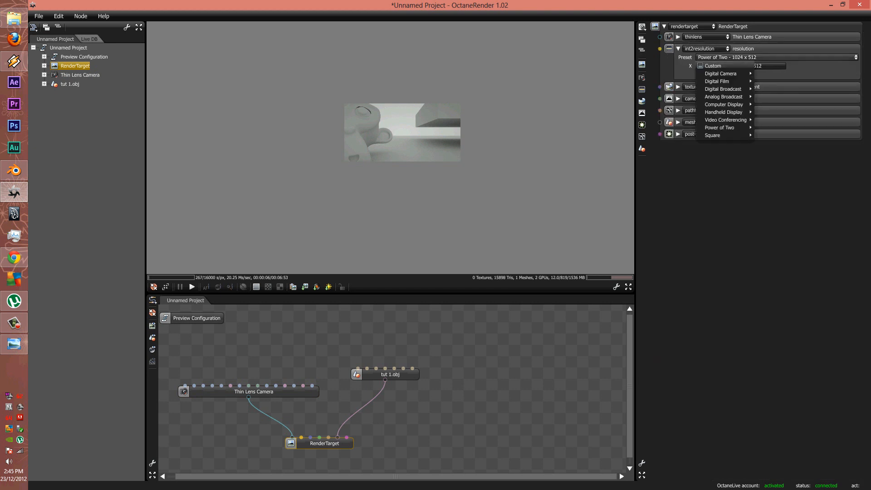
mouse_move(721, 74)
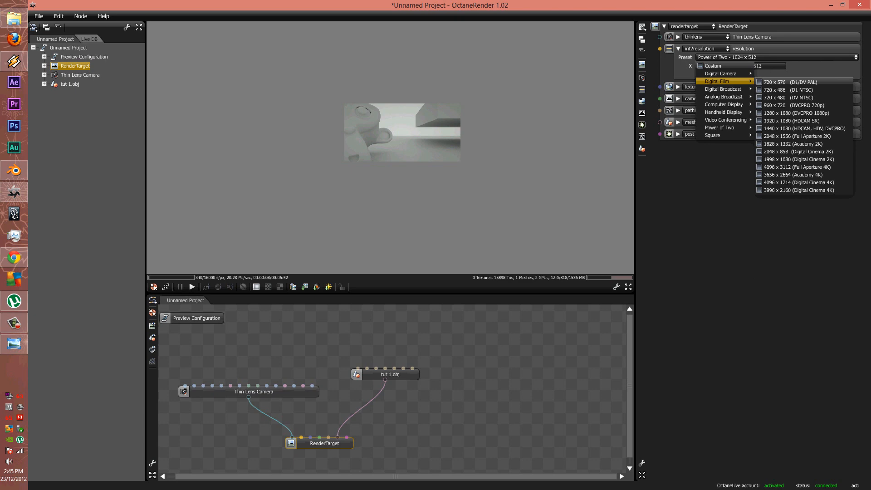
click(798, 120)
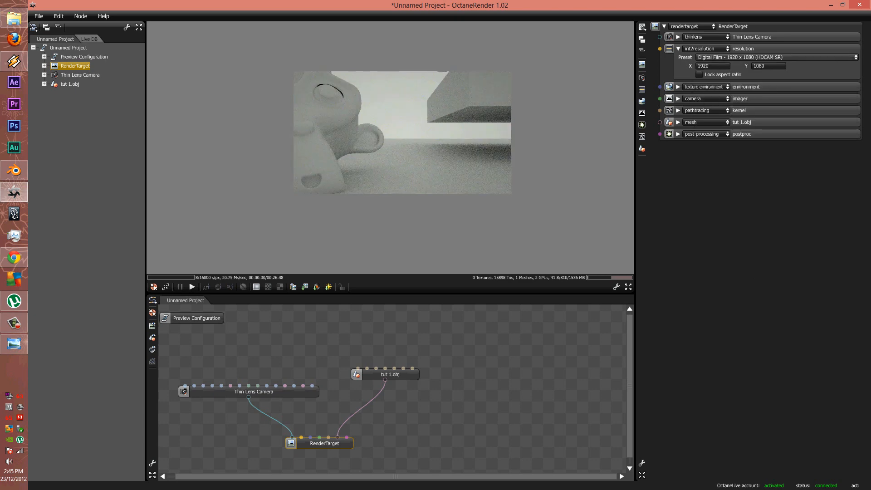
Orbit the render view to a high angle and list tut 1.obj's seven materials, Material.001 through light.001
scroll(437, 120, down, 1)
scroll(437, 120, up, 2)
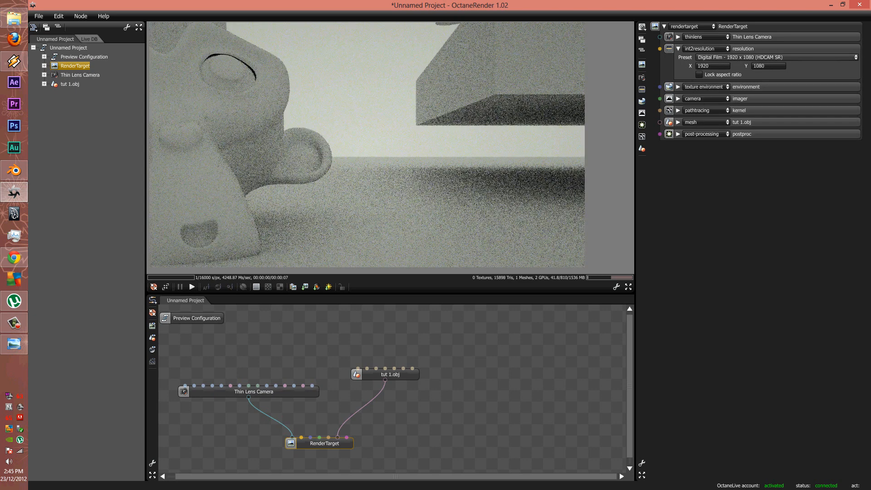
scroll(367, 144, down, 8)
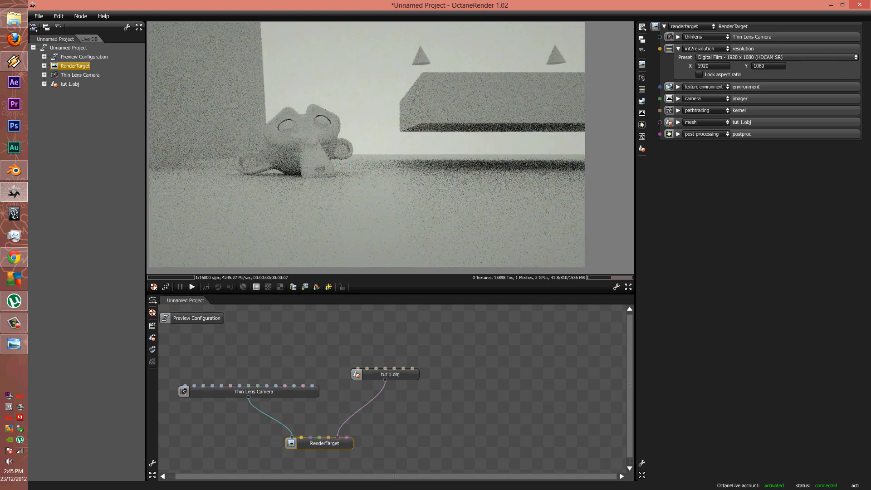
scroll(366, 144, down, 2)
drag(367, 145, 318, 195)
click(337, 437)
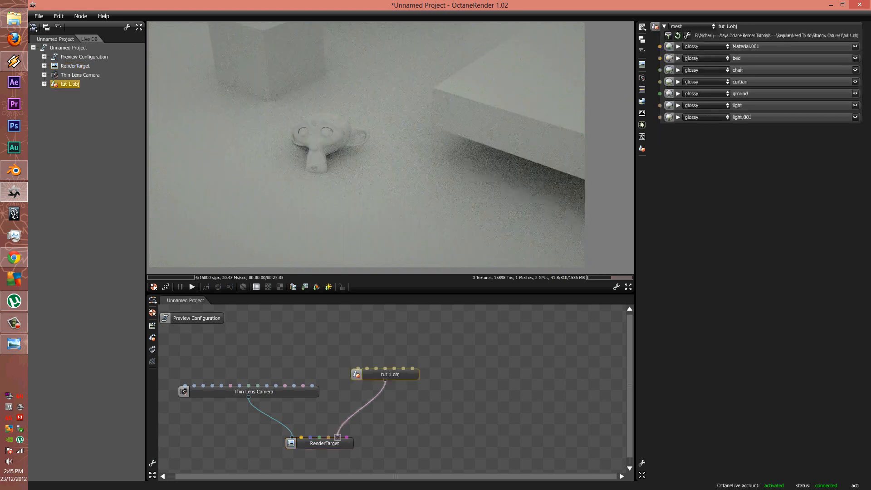
scroll(367, 144, up, 5)
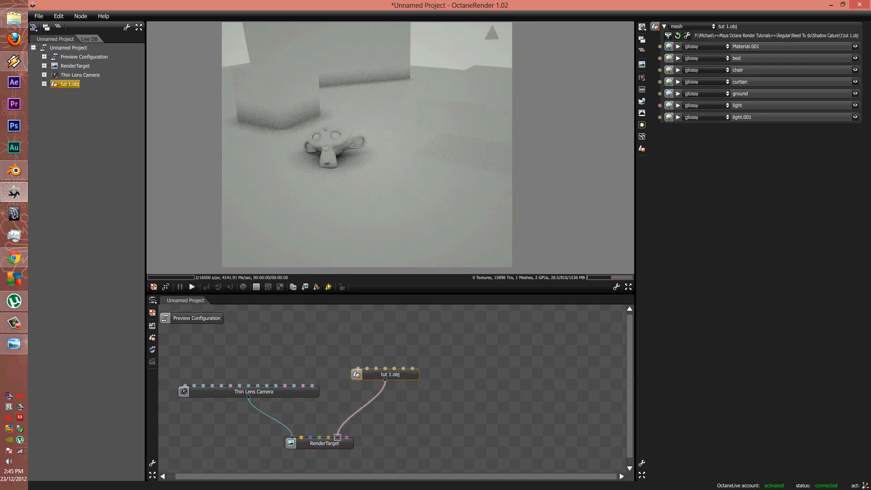
drag(396, 152, 381, 165)
ctrl+scroll(381, 165, down, 1)
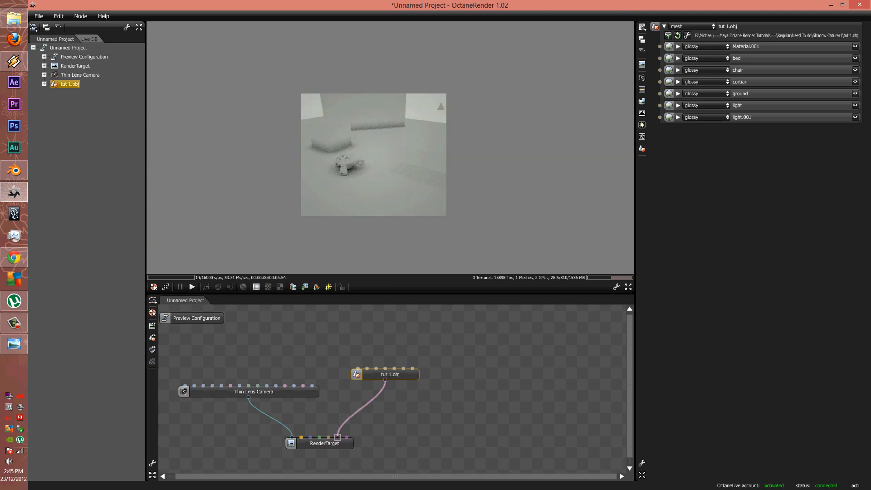
scroll(374, 155, down, 1)
Change the ground and Material.001 materials from glossy to diffuse
click(394, 368)
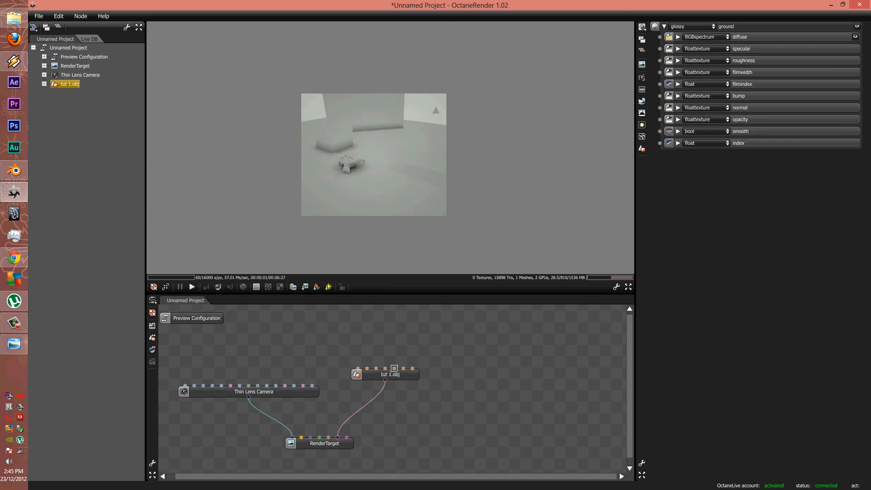
click(692, 26)
click(689, 35)
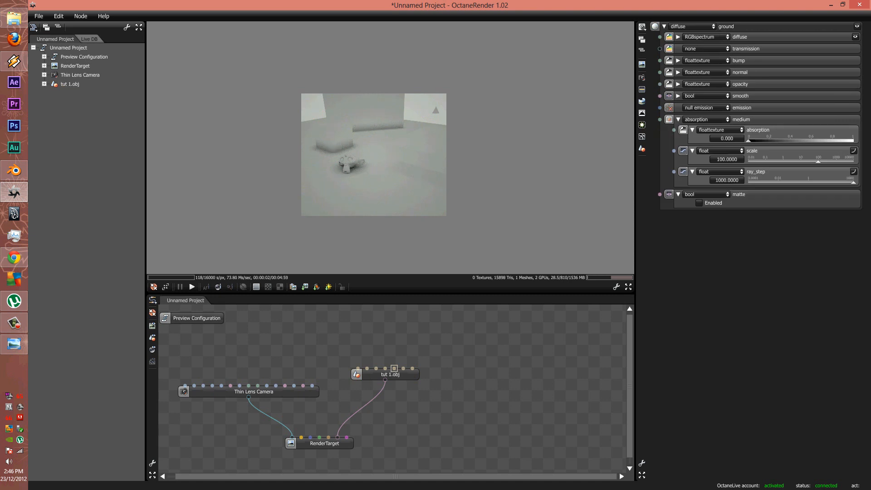
click(358, 367)
click(691, 26)
click(689, 34)
Raise Material.001's diffuse colour to full white (1.000)
click(700, 36)
click(699, 44)
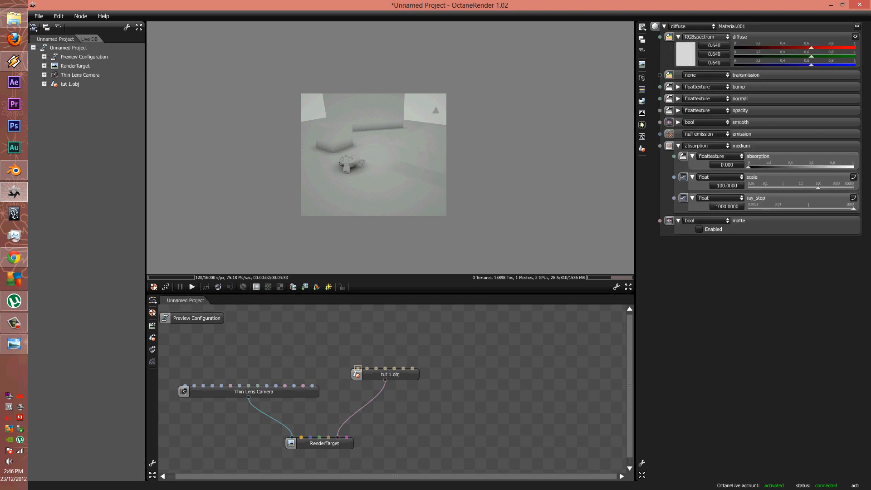
click(686, 54)
click(778, 79)
Switch the bed material to diffuse and open the curtian material's type list
click(367, 368)
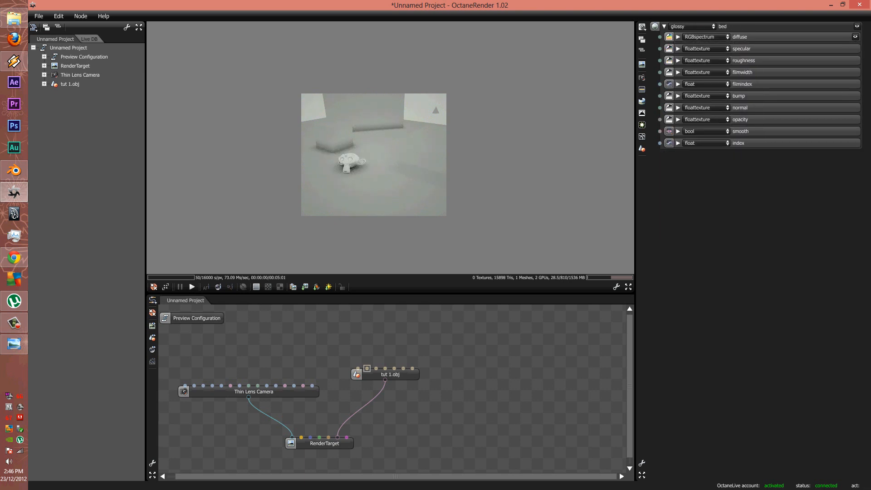
click(691, 26)
click(690, 34)
click(385, 368)
click(692, 26)
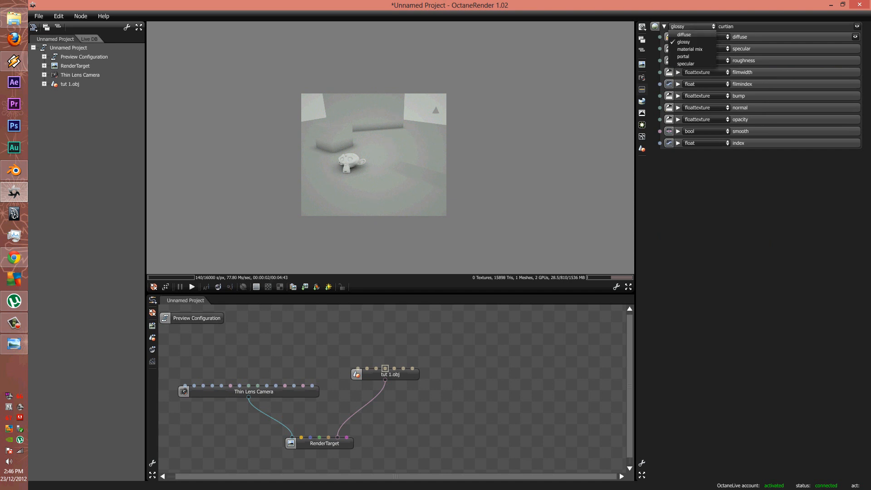
click(642, 101)
Change the preview environment texture from floattexture to image and browse the Desktop for a file
click(706, 37)
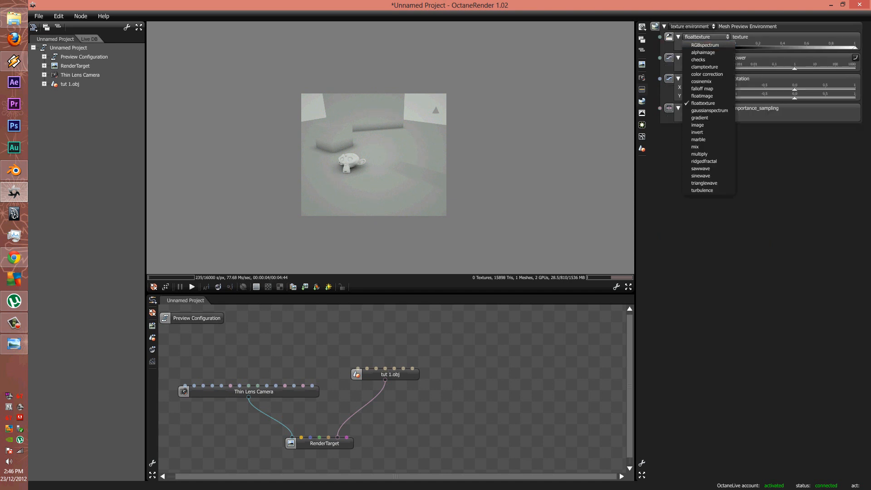
click(697, 124)
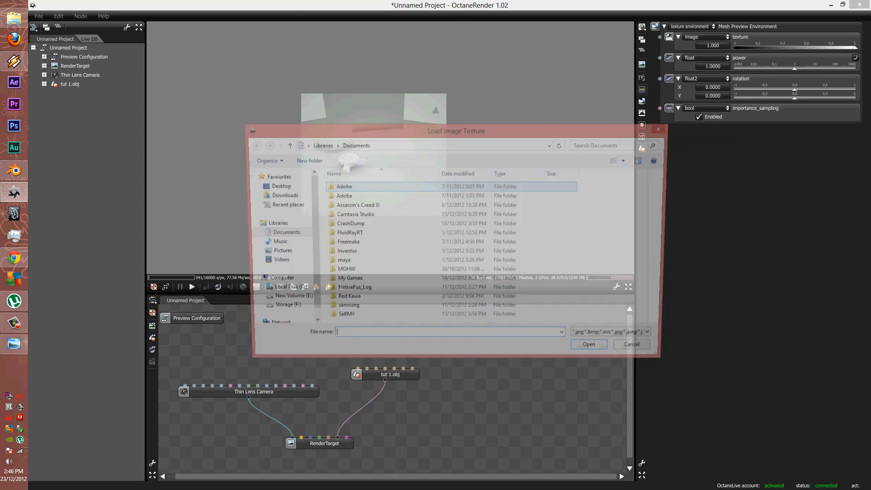
click(454, 257)
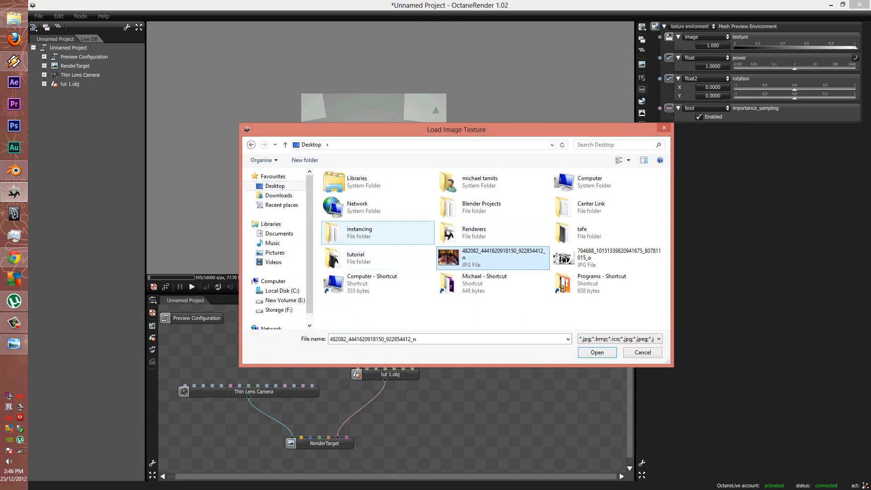
double_click(358, 232)
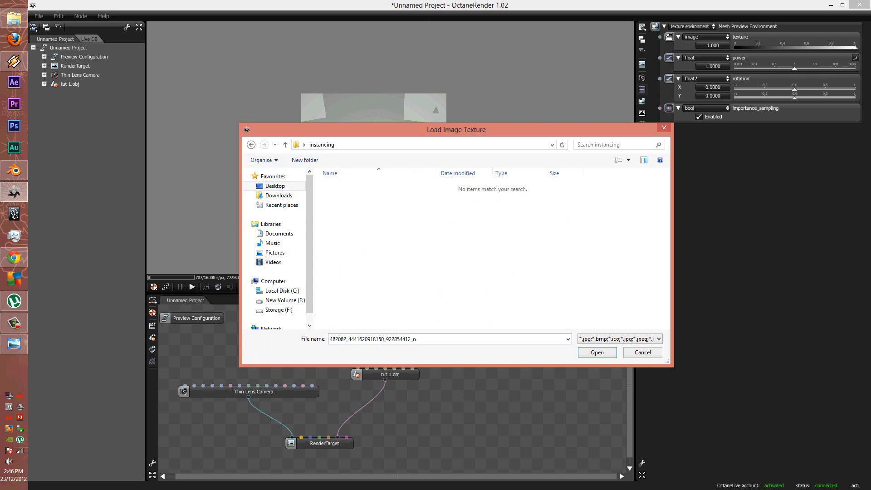
click(251, 144)
double_click(335, 258)
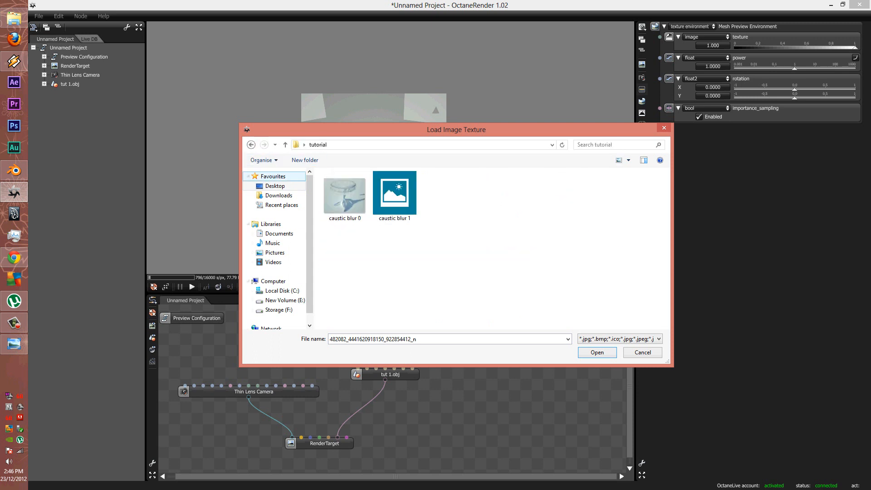
click(251, 145)
Navigate to Regular\Need To do\Shadow Cature\1 and load CEDFENCE.JPG as the environment image
double_click(472, 281)
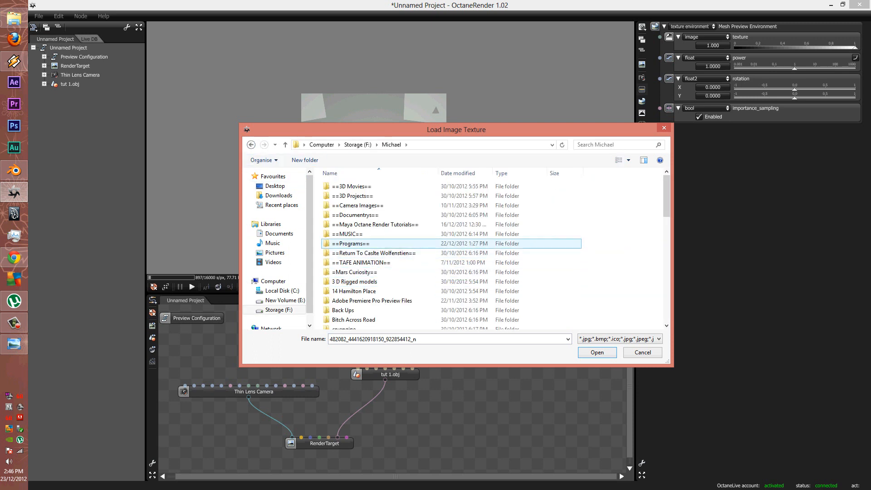
double_click(375, 224)
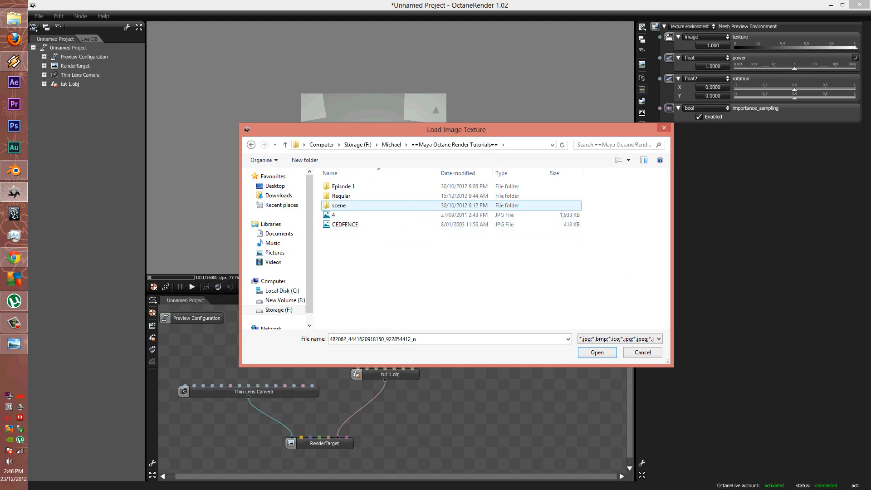
double_click(345, 196)
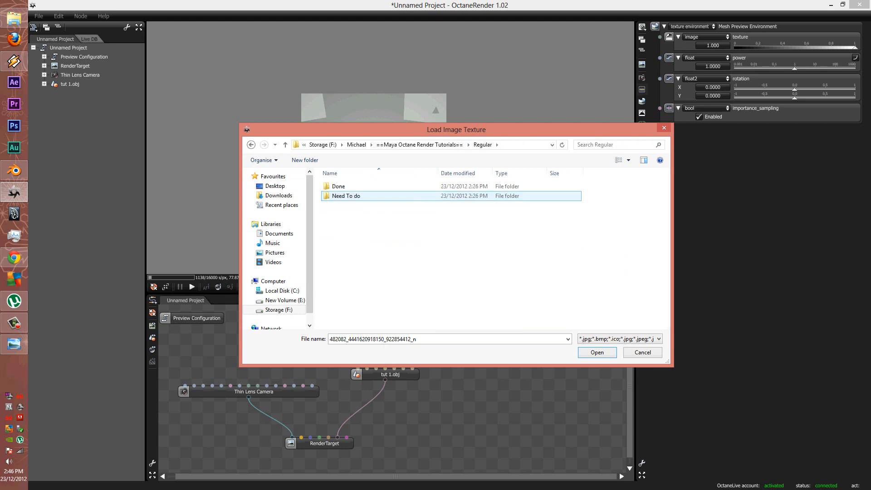
double_click(345, 196)
double_click(344, 196)
double_click(338, 186)
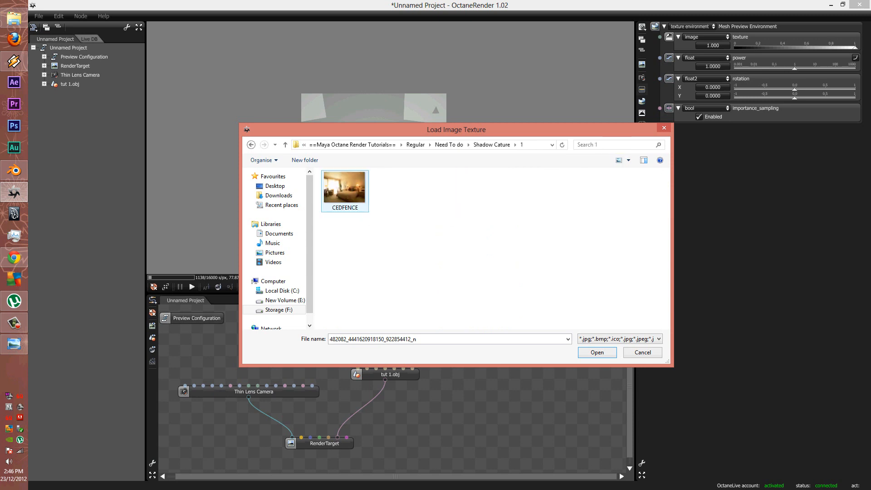
double_click(344, 188)
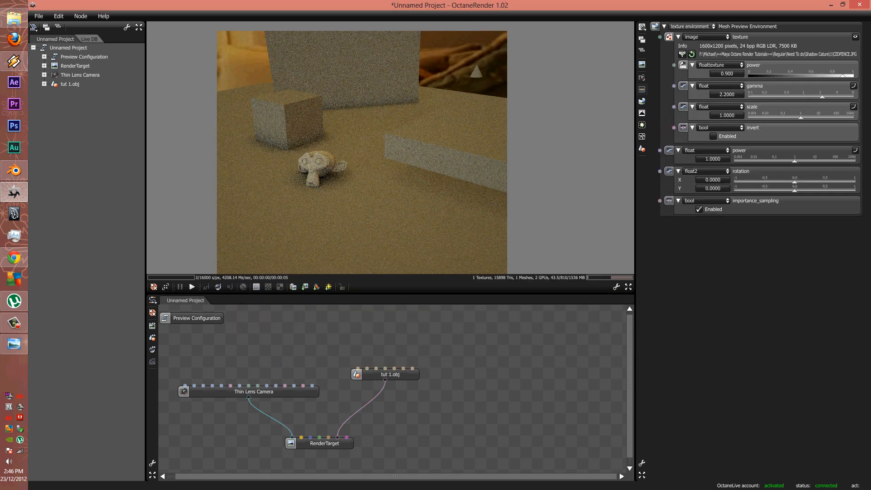
Set the bed, chair and curtian materials' opacity to 0
drag(362, 146, 358, 176)
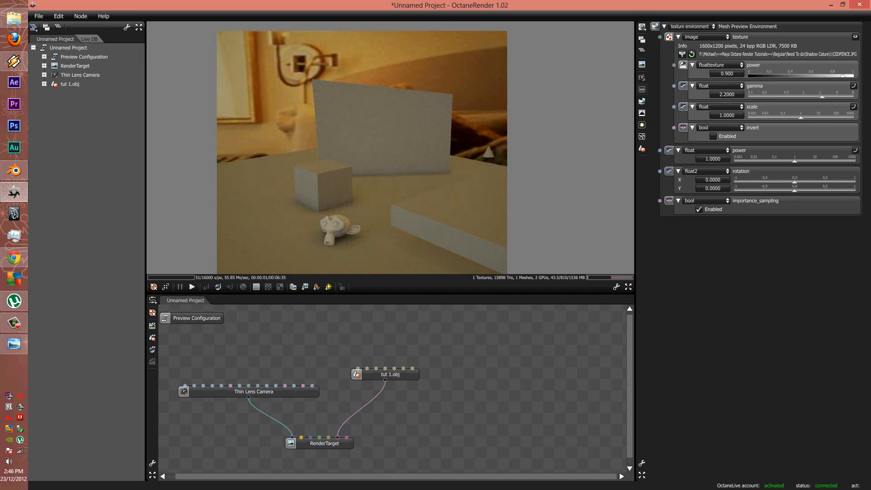
click(367, 368)
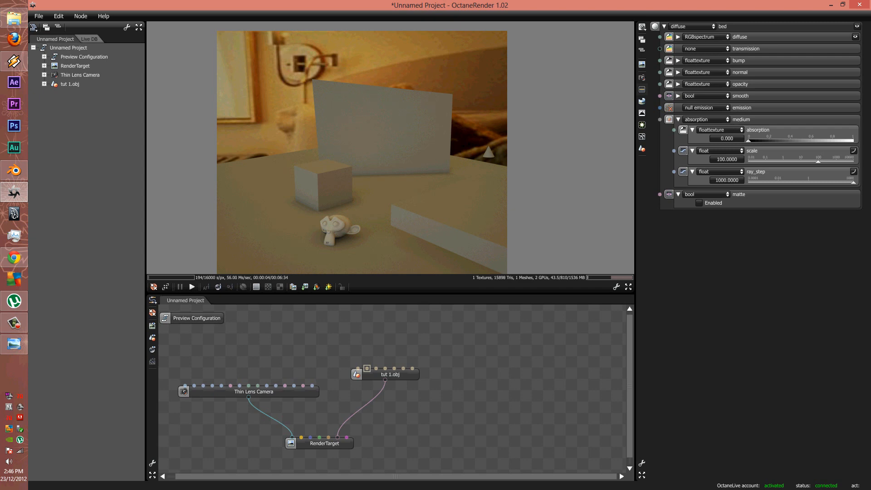
click(678, 96)
click(678, 96)
click(678, 84)
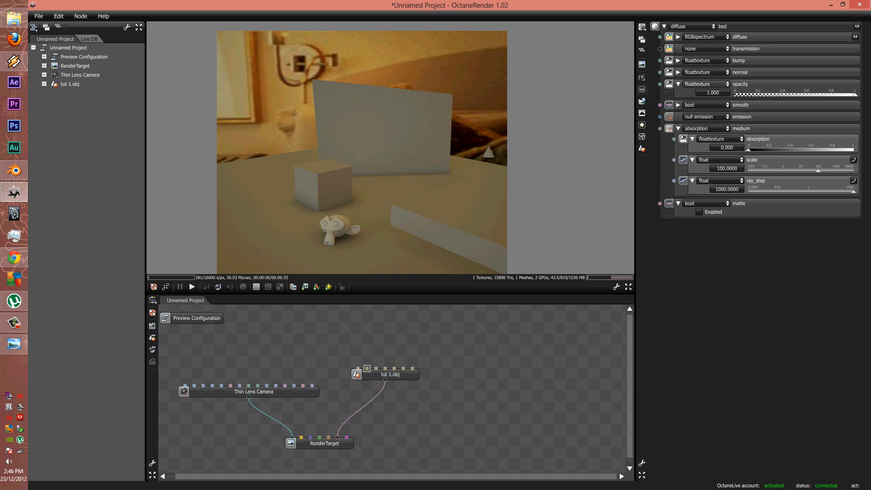
click(735, 95)
click(376, 368)
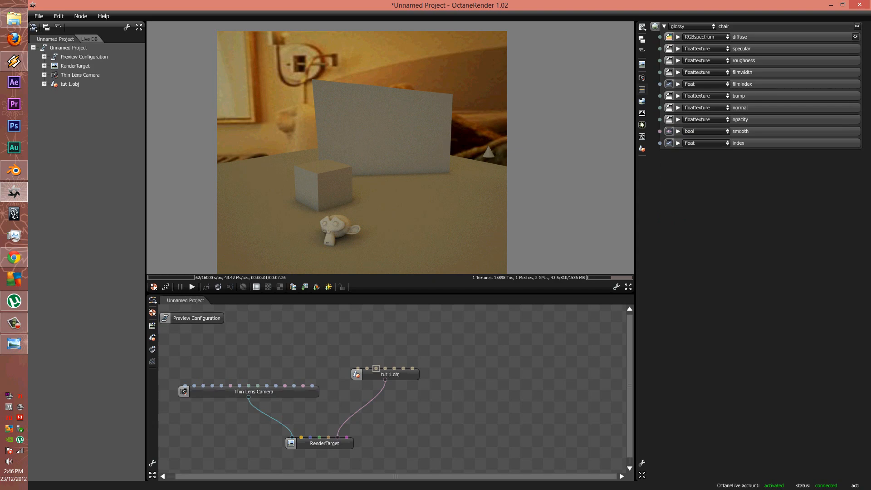
click(678, 120)
click(735, 130)
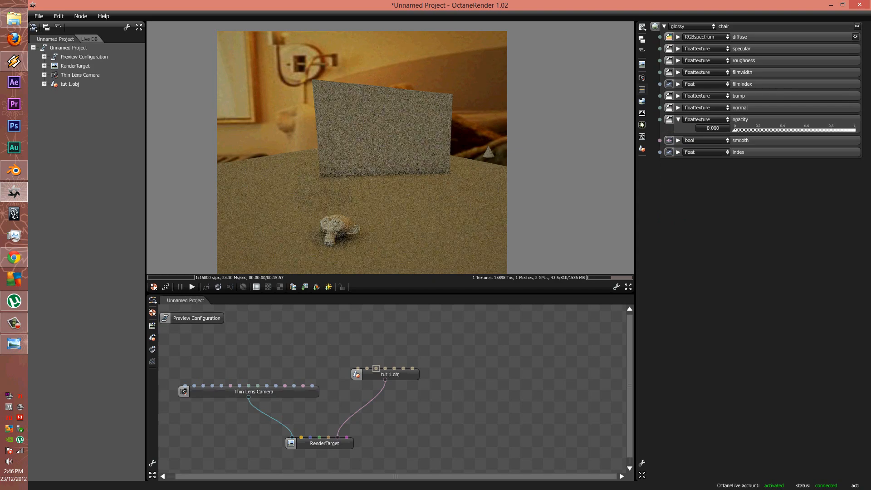
click(385, 368)
click(678, 119)
click(735, 130)
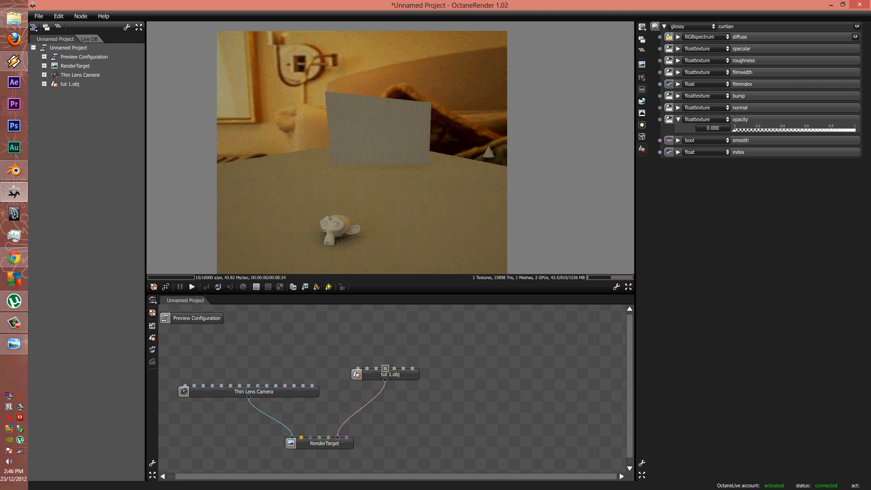
Make the light material fully transparent and orbit the render view to check the backdrop
drag(318, 150, 447, 172)
scroll(447, 173, down, 3)
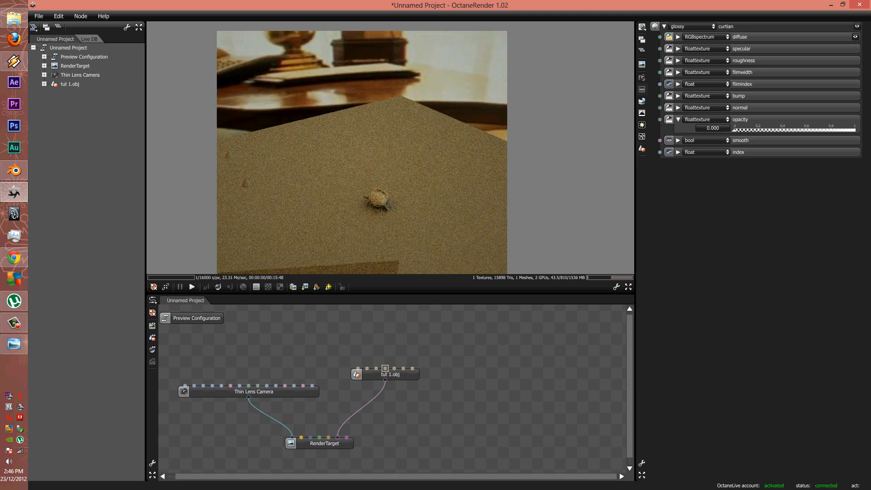
click(404, 368)
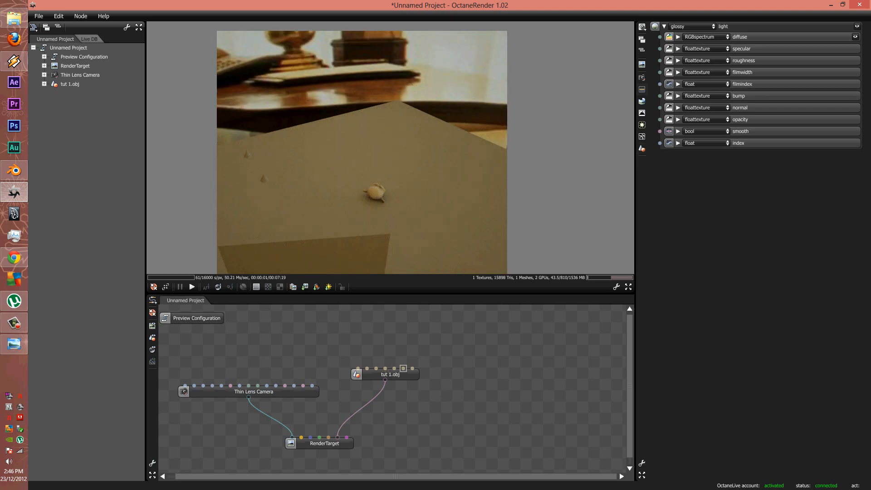
click(678, 120)
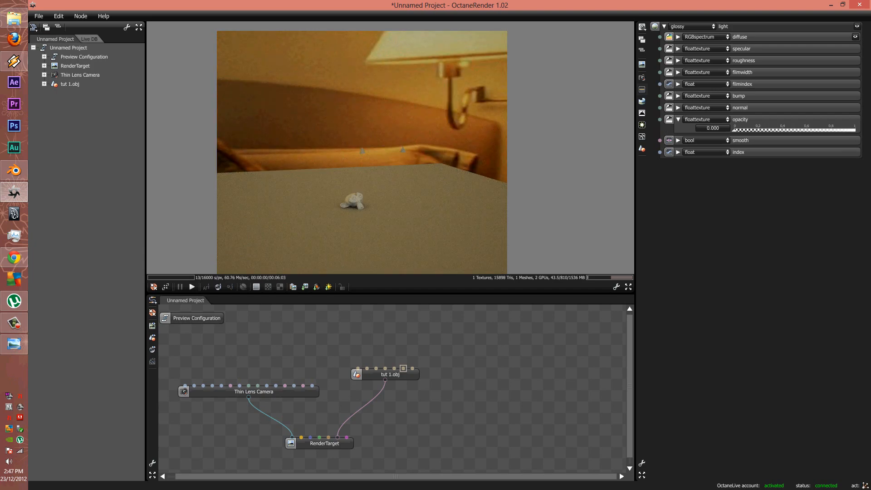
drag(317, 136, 472, 150)
scroll(472, 150, up, 4)
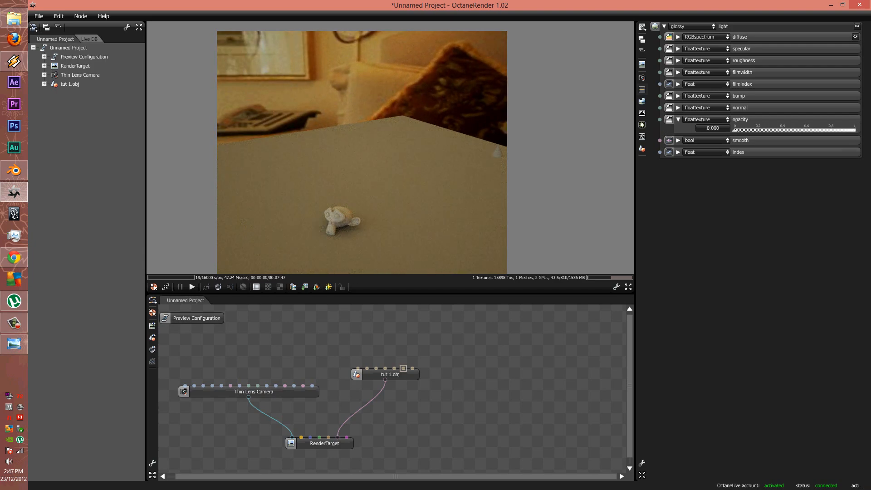
mouse_move(343, 221)
right_down()
mouse_move(350, 197)
mouse_move(344, 225)
right_up()
drag(344, 224, 351, 209)
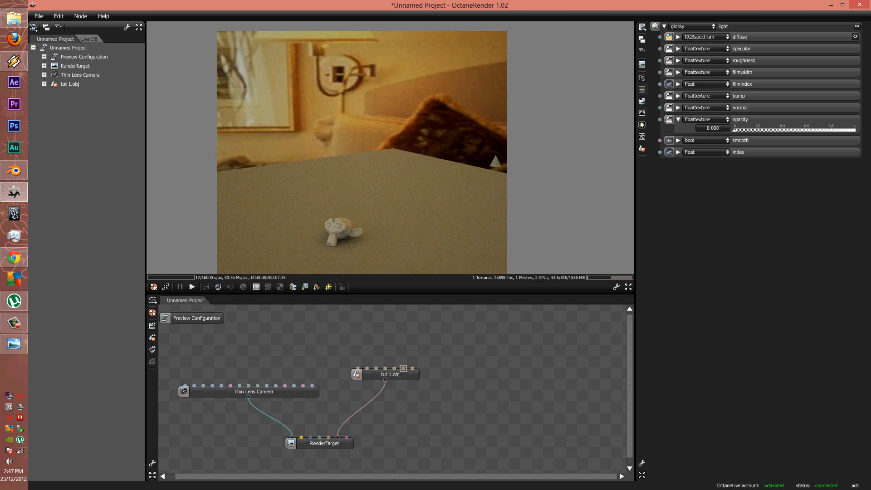
click(642, 101)
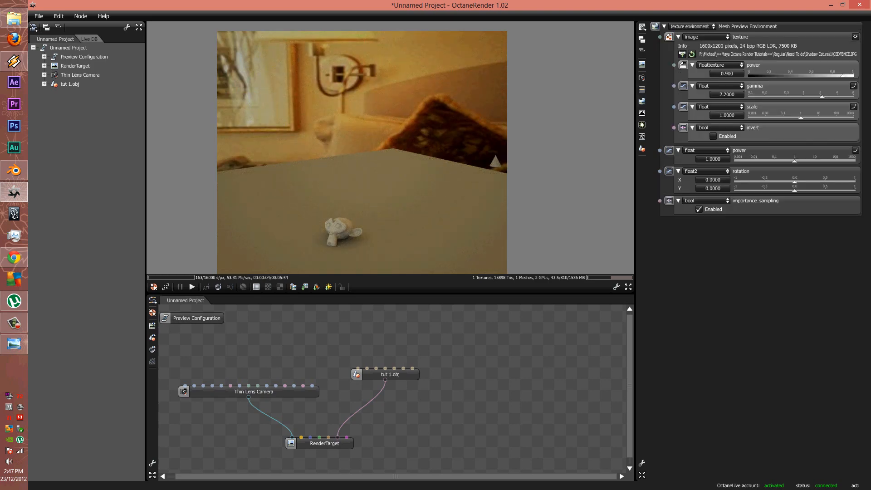
Scale the environment backdrop to 1.1956 and rotate it to align the bedroom photo
drag(794, 181, 793, 161)
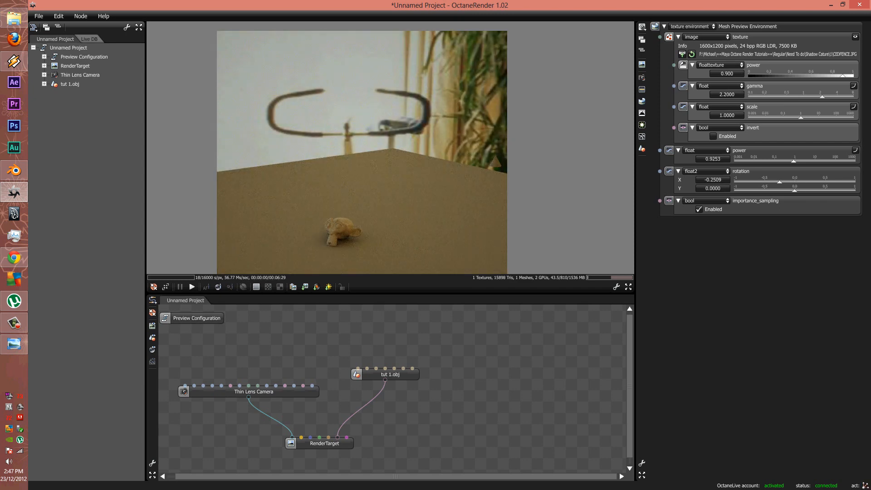
drag(801, 117, 802, 118)
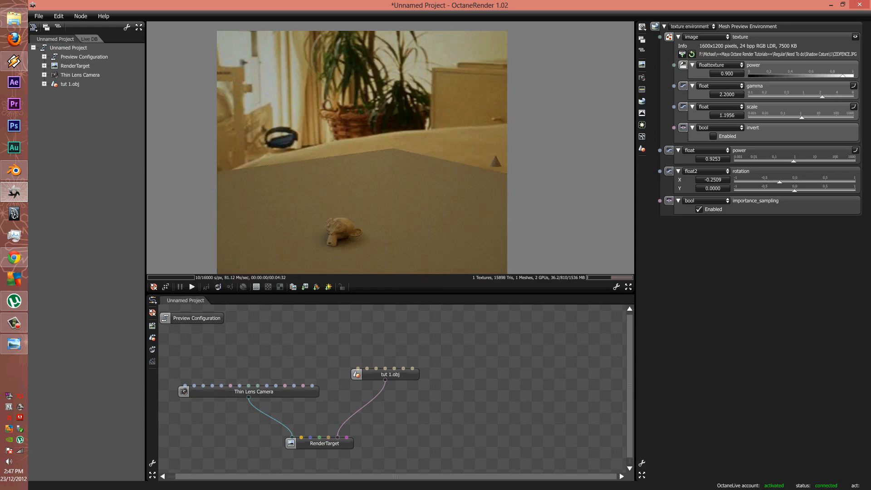
mouse_move(779, 182)
mouse_down()
mouse_move(762, 182)
mouse_move(788, 191)
mouse_move(770, 181)
mouse_up()
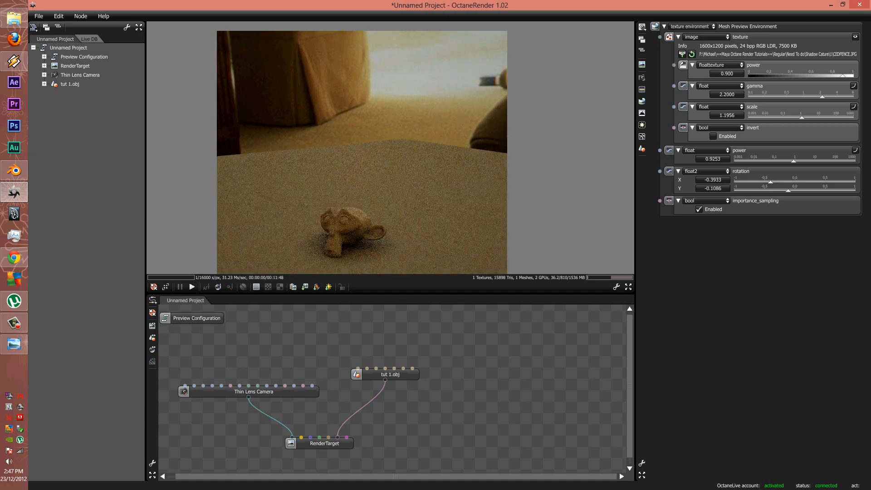
drag(363, 154, 377, 167)
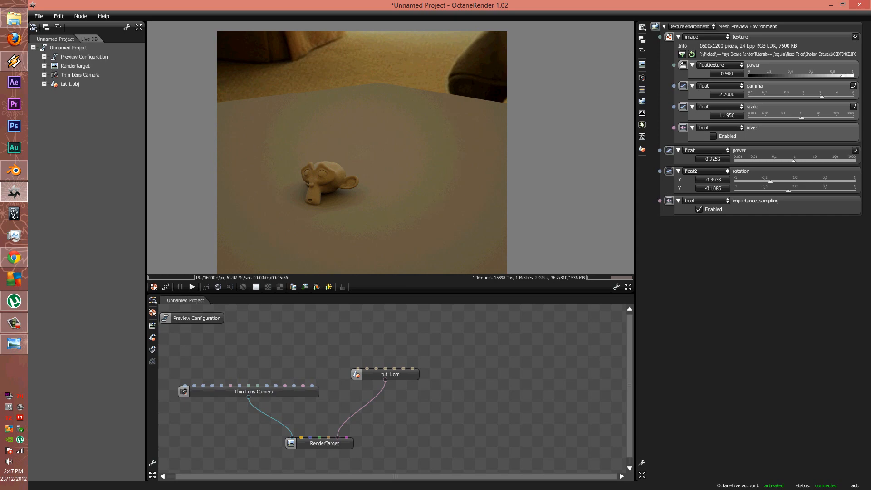
Lower the environment power to 0.8344 and bring up the render kernel type list
drag(794, 161, 793, 162)
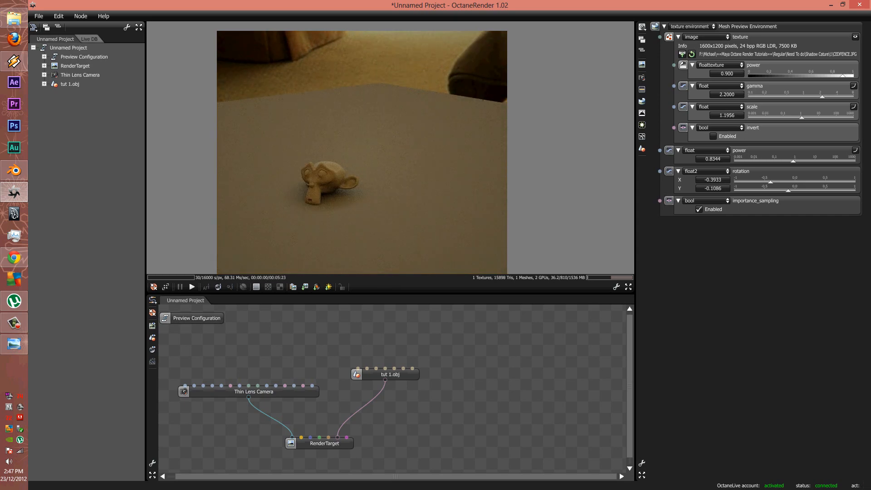
scroll(362, 153, up, 4)
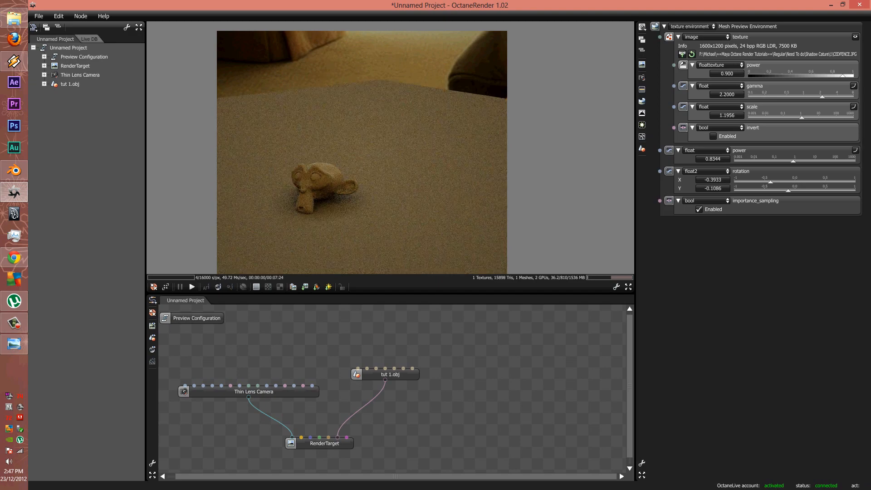
scroll(362, 152, up, 5)
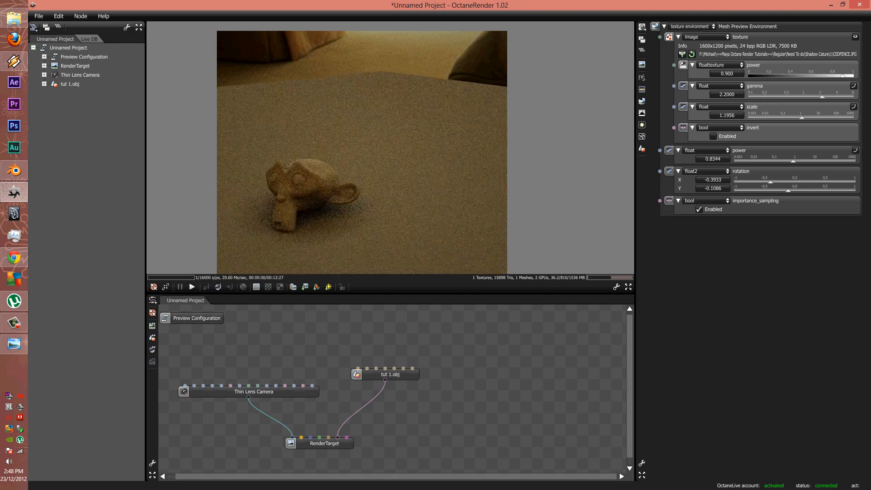
scroll(362, 152, down, 4)
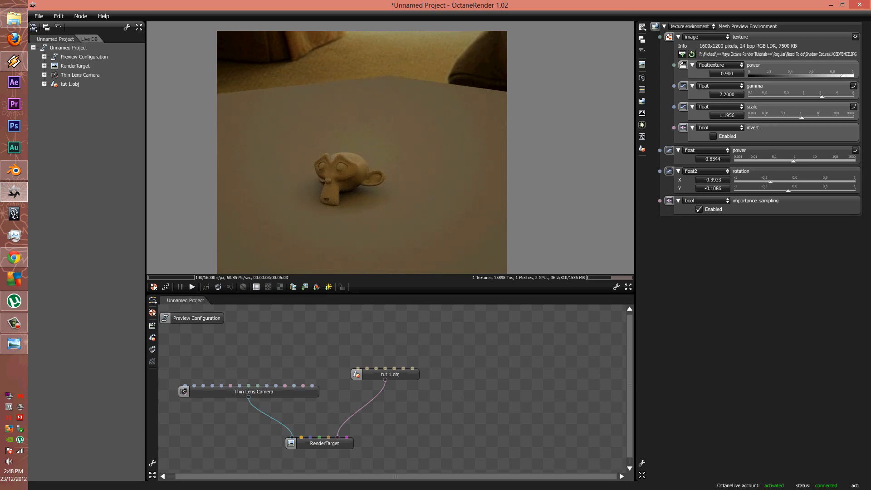
click(642, 136)
click(691, 26)
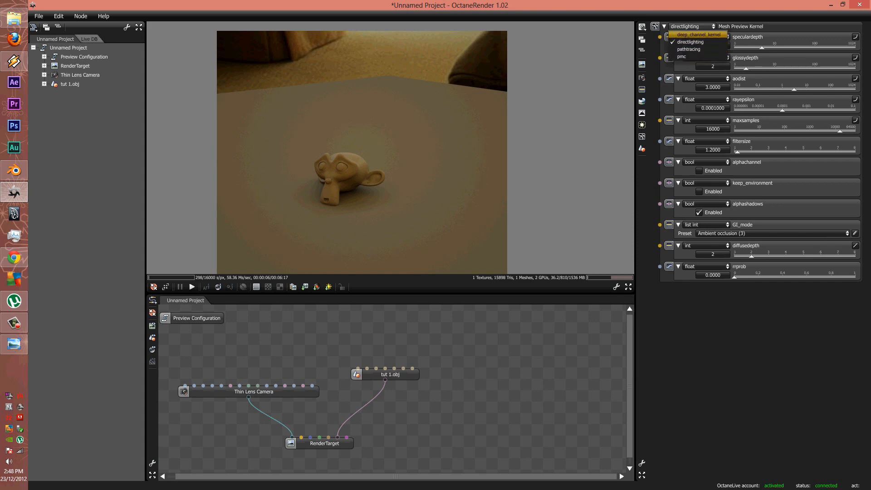
Switch the render kernel to deep_channel_kernel showing the Material ID pass
click(706, 267)
click(706, 266)
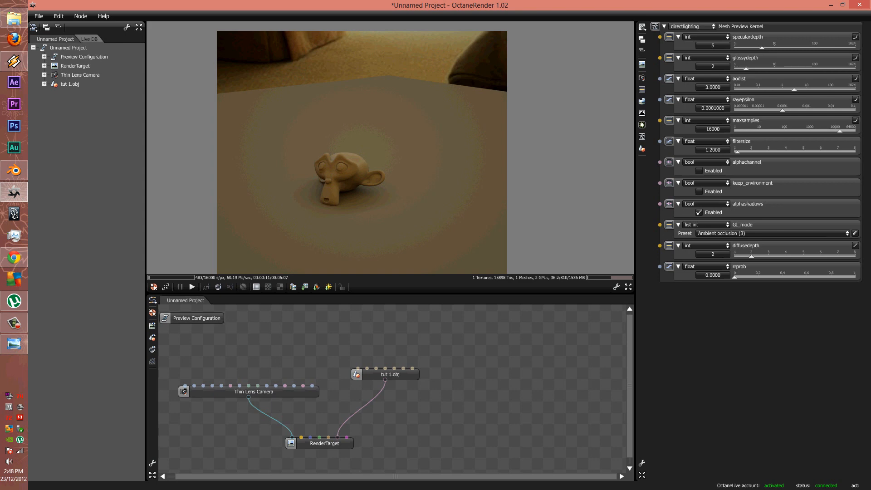
click(692, 26)
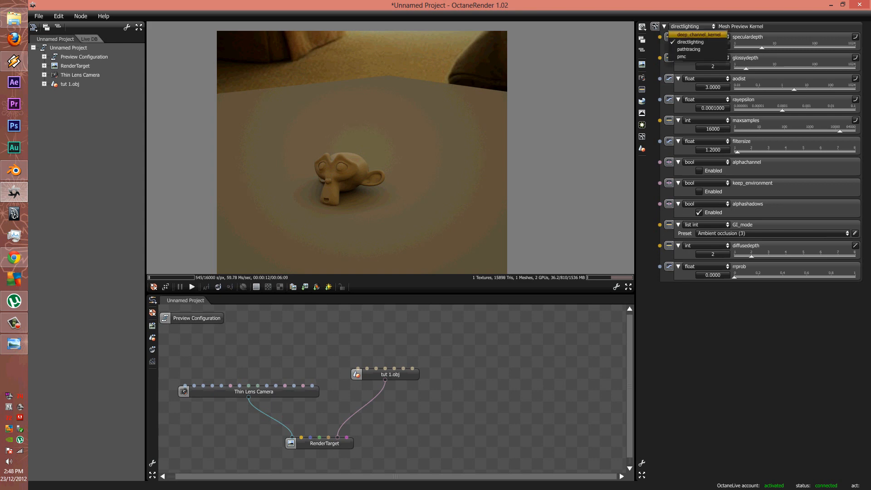
click(694, 34)
click(735, 46)
click(719, 82)
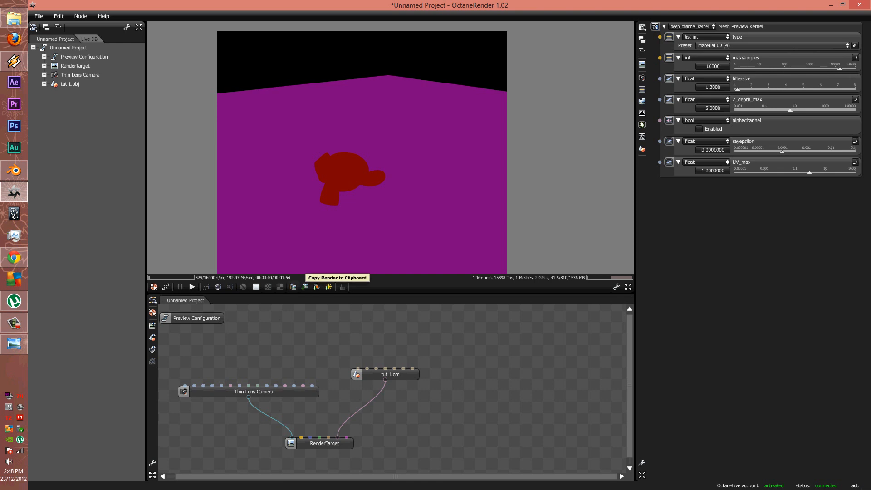
click(305, 286)
Save the Material ID render as a 16-bit PNG in Need To do\Shadow Cature\1
click(352, 263)
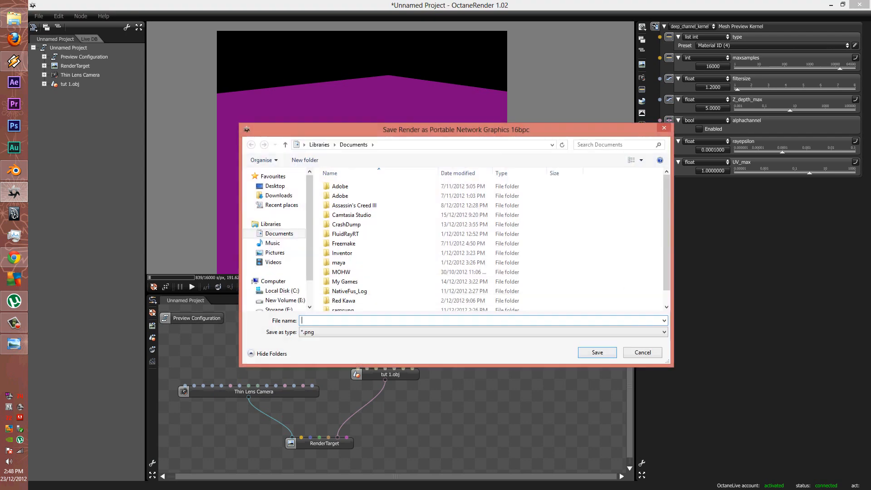
click(275, 185)
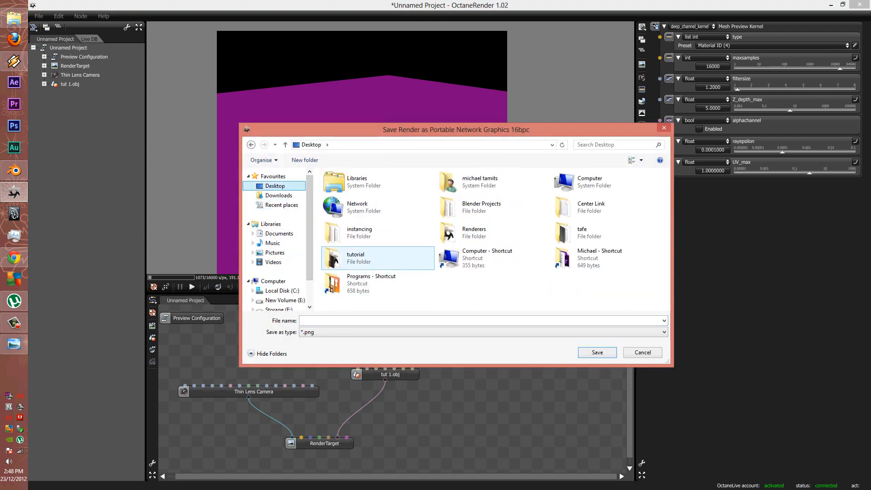
double_click(590, 257)
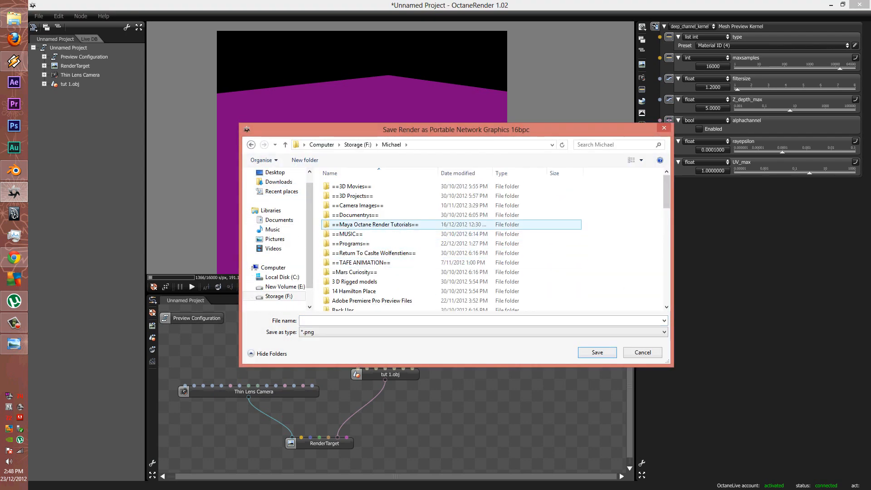
double_click(375, 225)
double_click(344, 195)
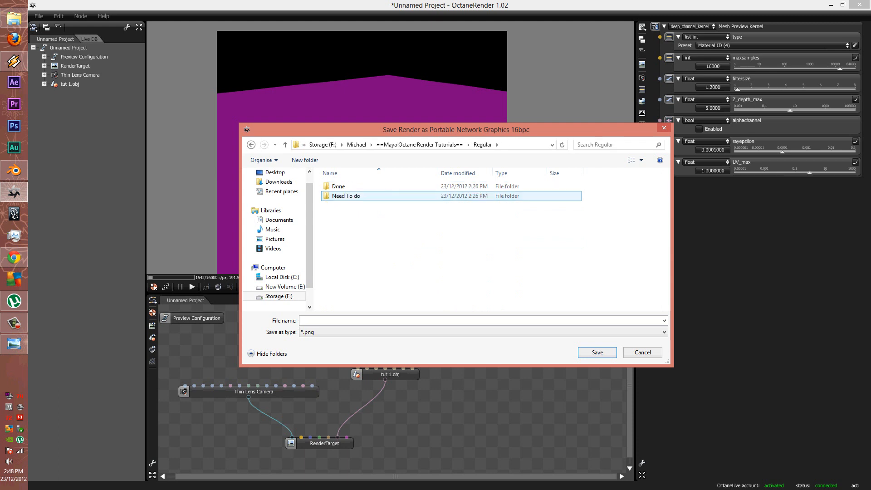
double_click(346, 195)
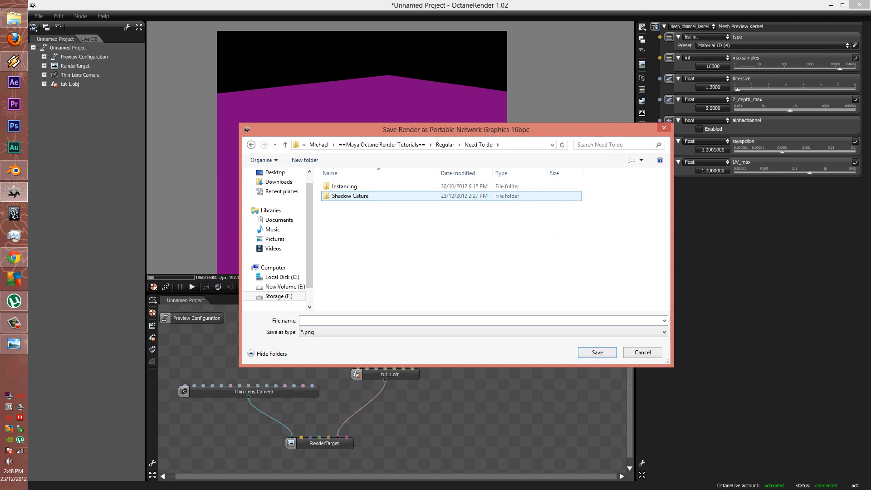
double_click(349, 195)
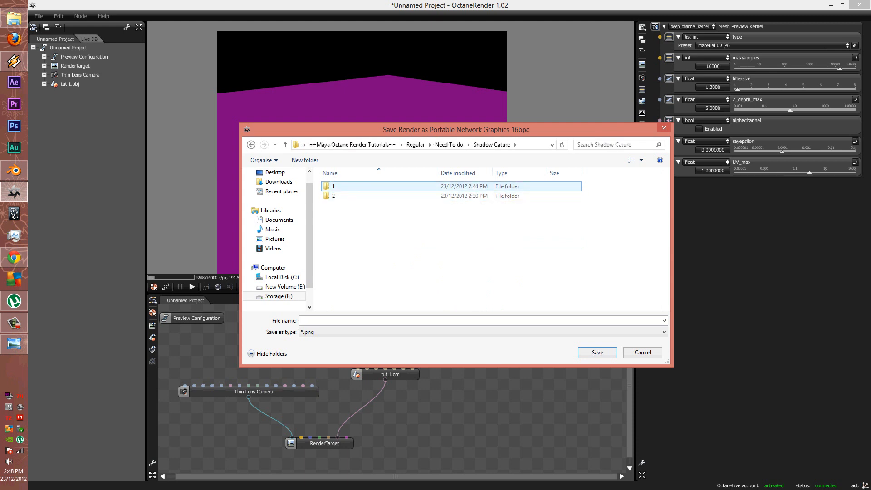
double_click(338, 186)
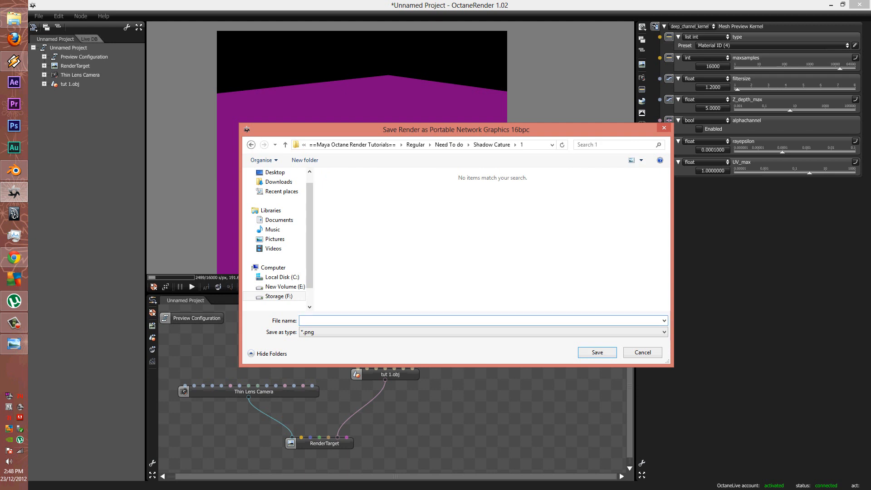
text(mat.png)
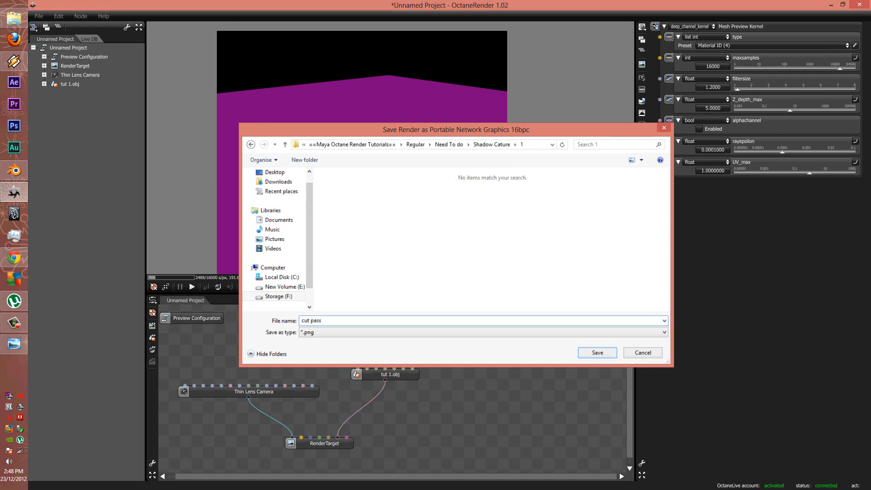
key(Return)
click(692, 27)
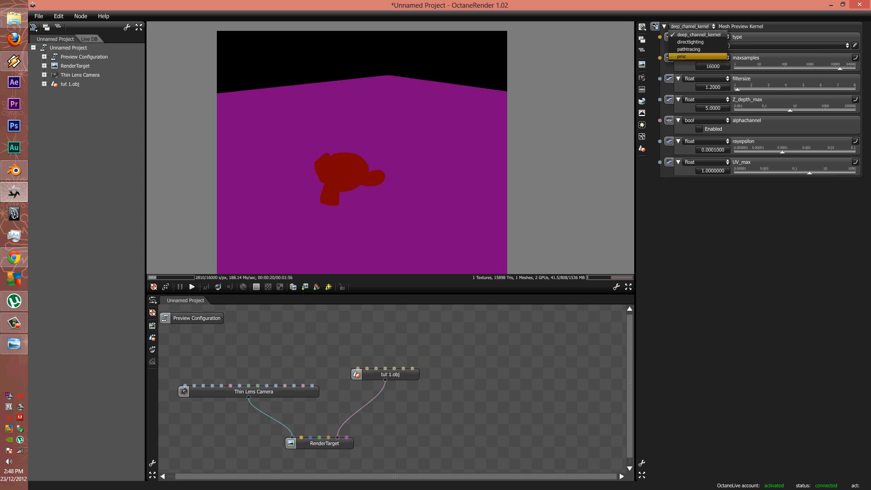
Switch the kernel back to pmc and zoom and pan to inspect the shaded monkey
click(692, 57)
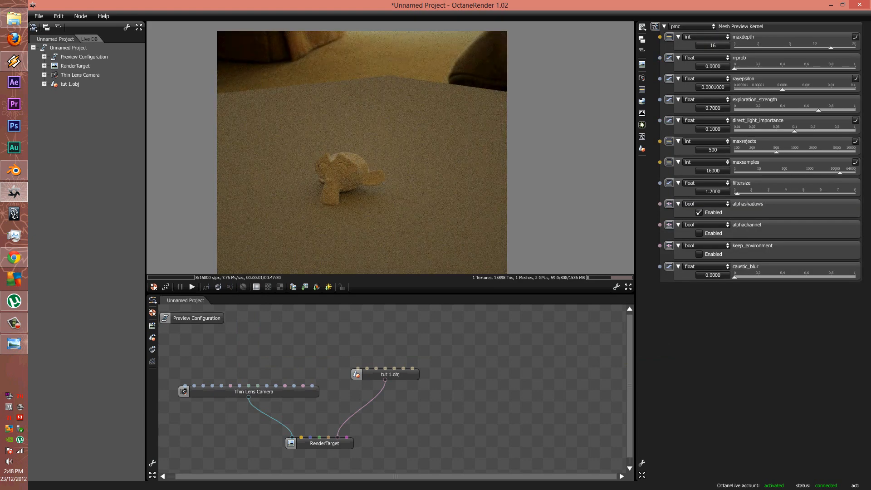
scroll(335, 168, up, 6)
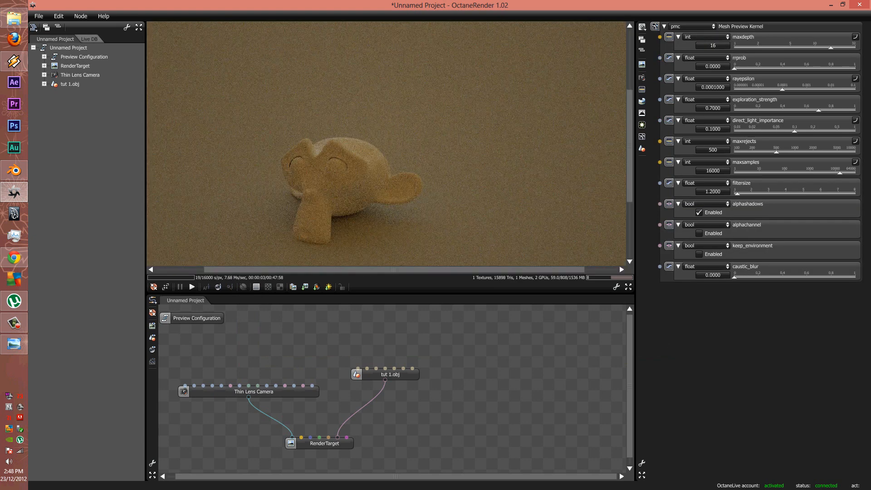
scroll(265, 149, down, 2)
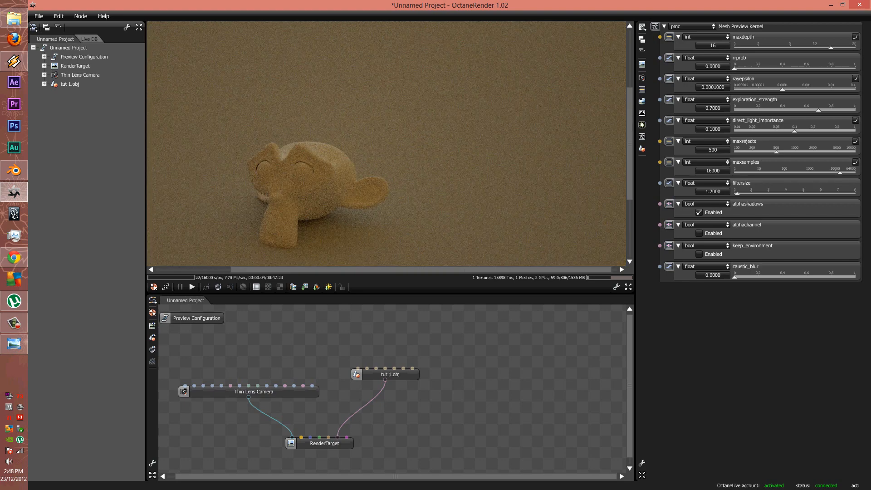
scroll(265, 150, up, 1)
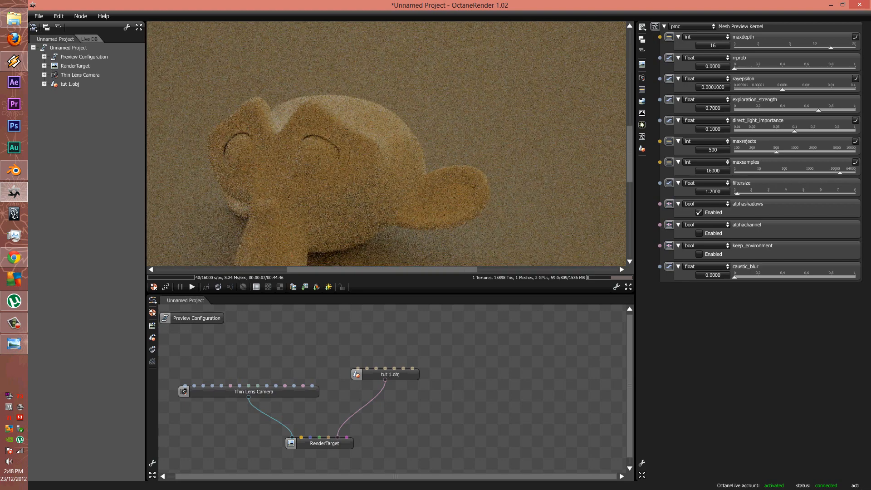
middle_drag(317, 172, 313, 139)
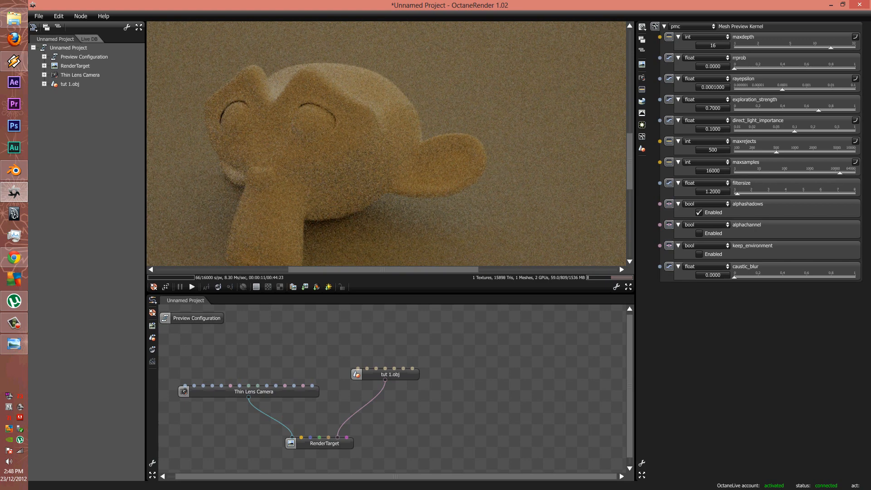
scroll(313, 140, down, 5)
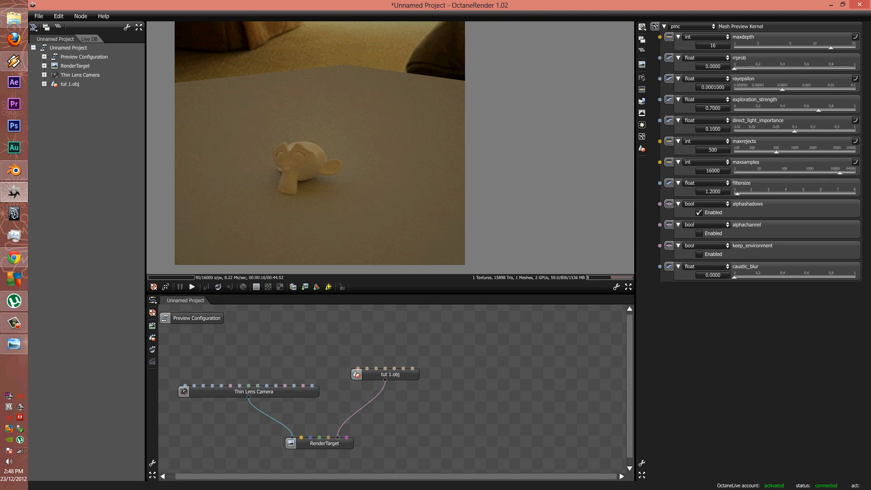
scroll(301, 154, up, 4)
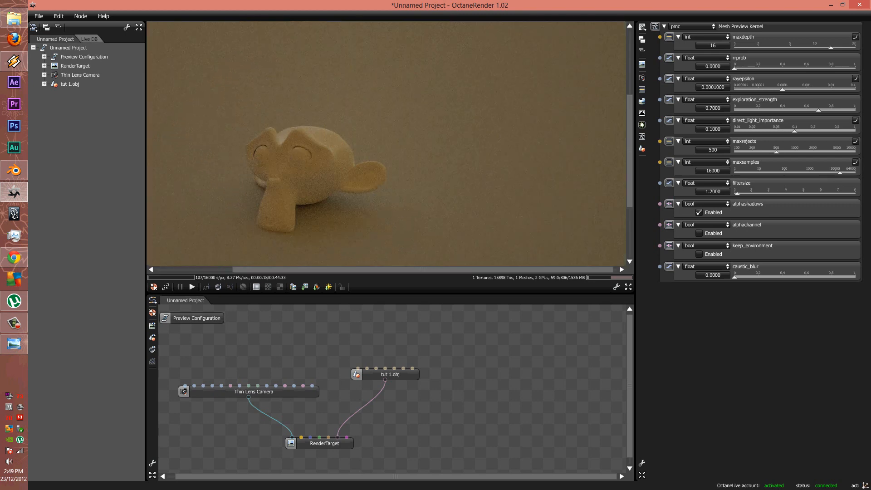
ctrl+drag(301, 155, 327, 132)
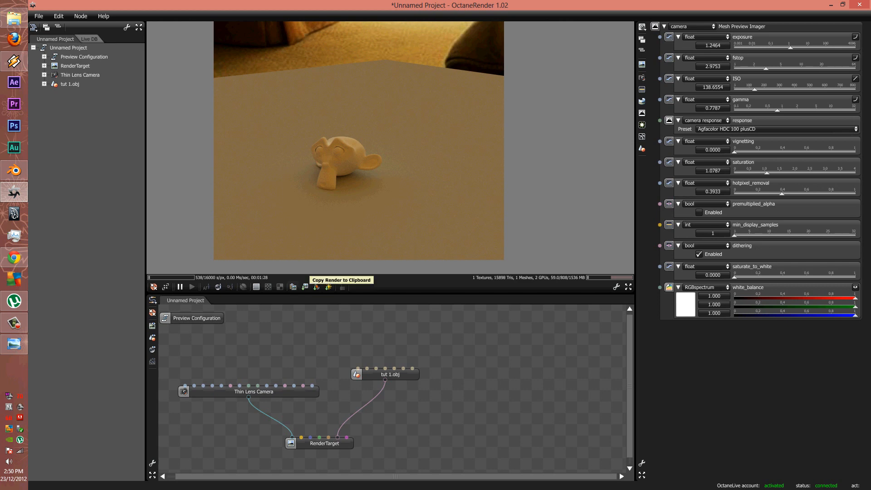
Save the shaded render as a 16-bit PNG named 'diffuse texture pass'
click(316, 286)
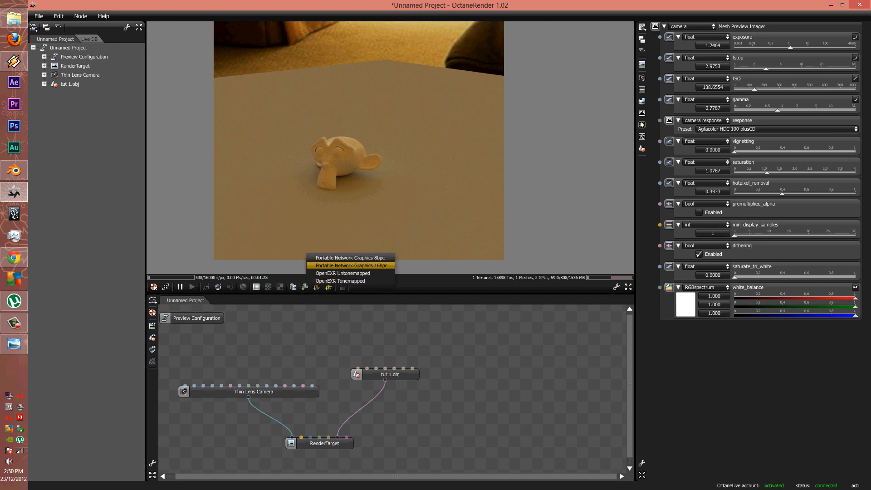
click(352, 266)
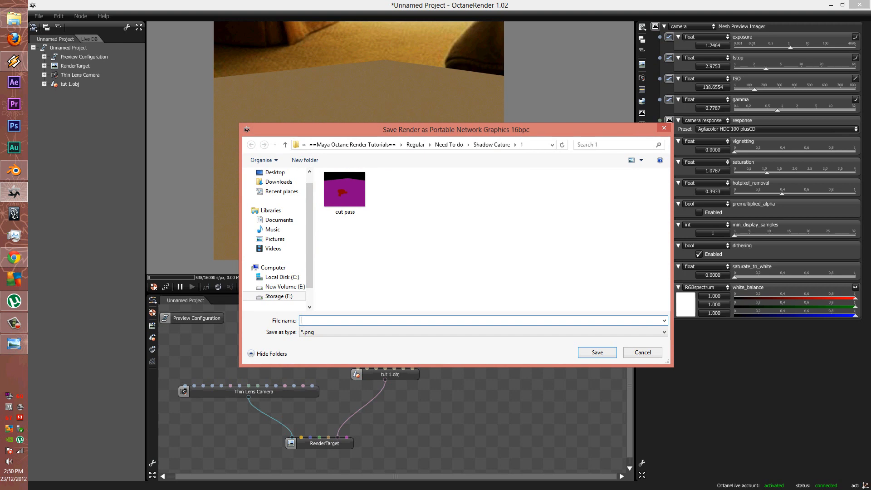
text(diffuse texture pass)
key(Return)
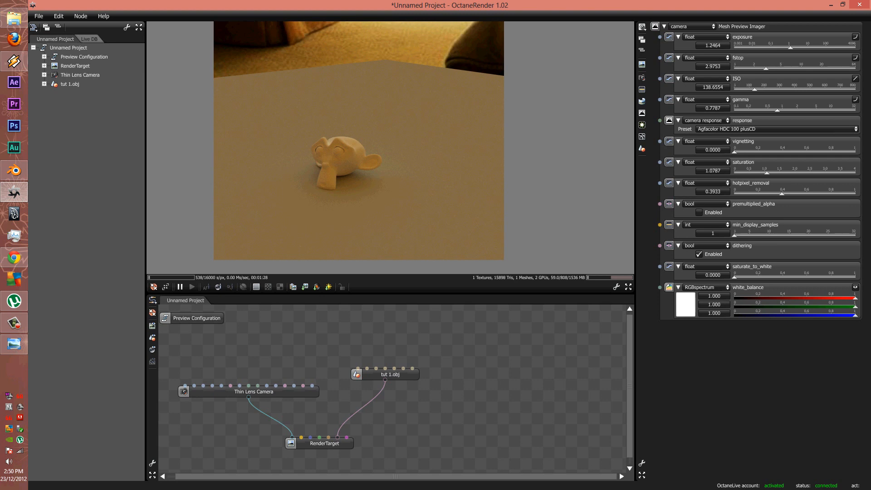
Set the render target's kernel type to directlighting
click(253, 391)
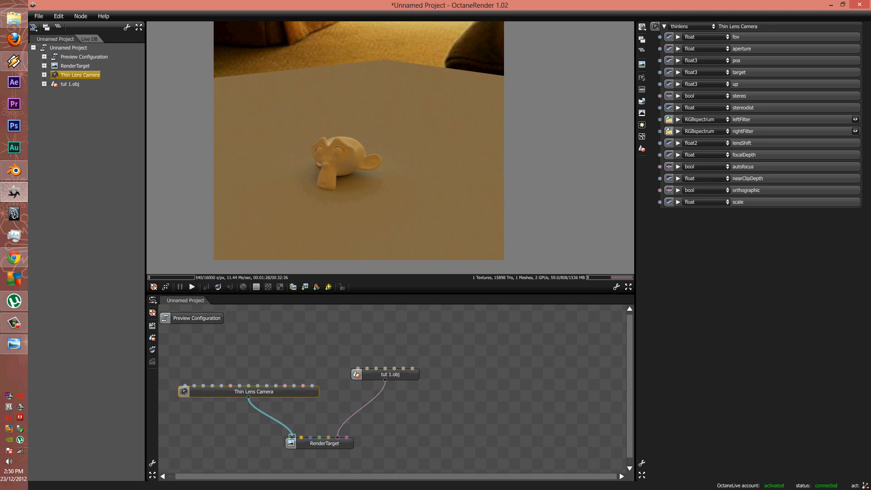
click(325, 443)
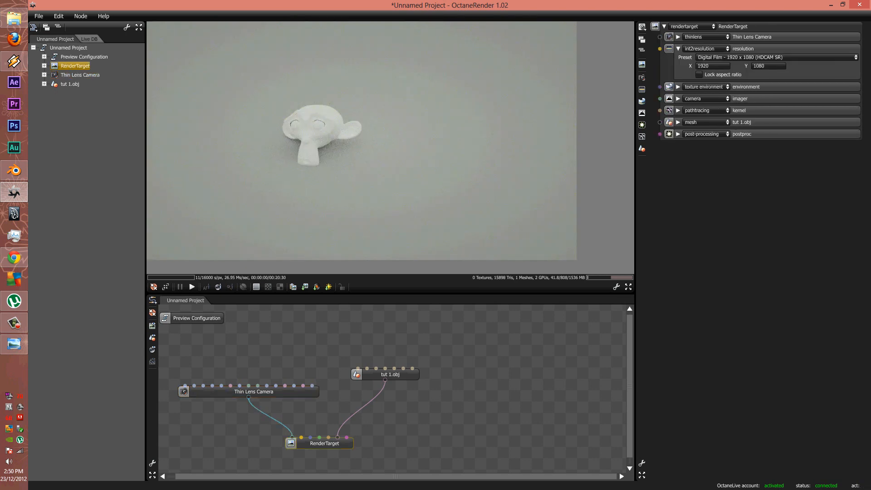
scroll(361, 140, down, 5)
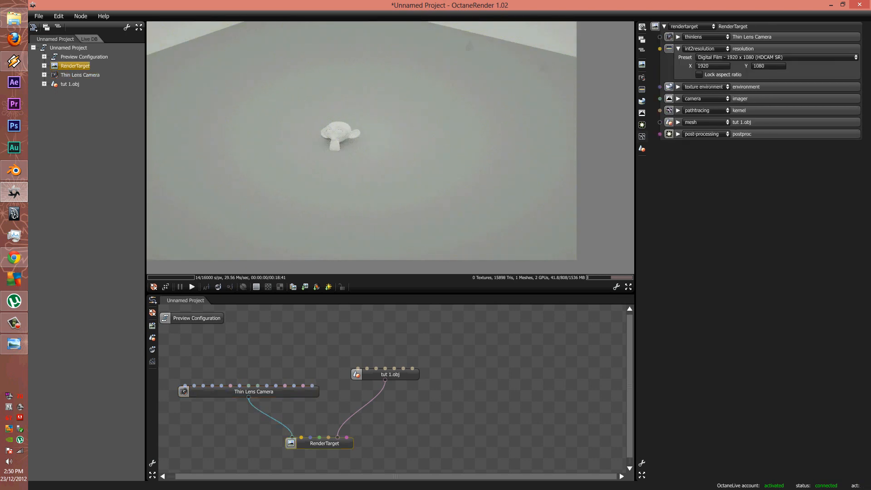
click(642, 136)
click(692, 26)
click(688, 42)
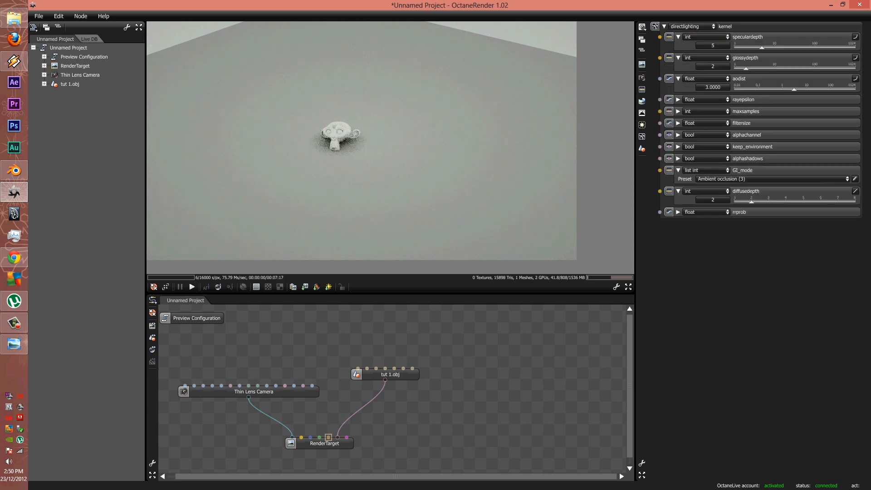
Orbit the camera lower and sideways, then bring up the tut 1.obj materials
drag(363, 159, 334, 134)
click(642, 78)
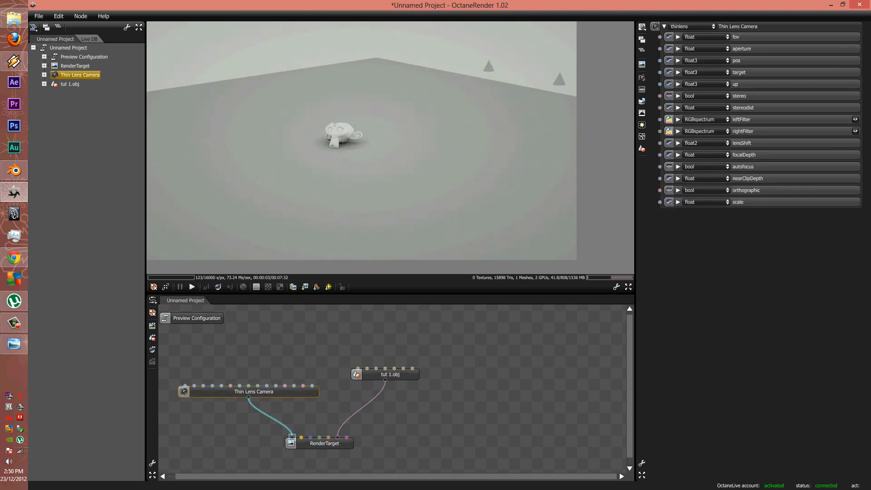
click(299, 443)
click(338, 438)
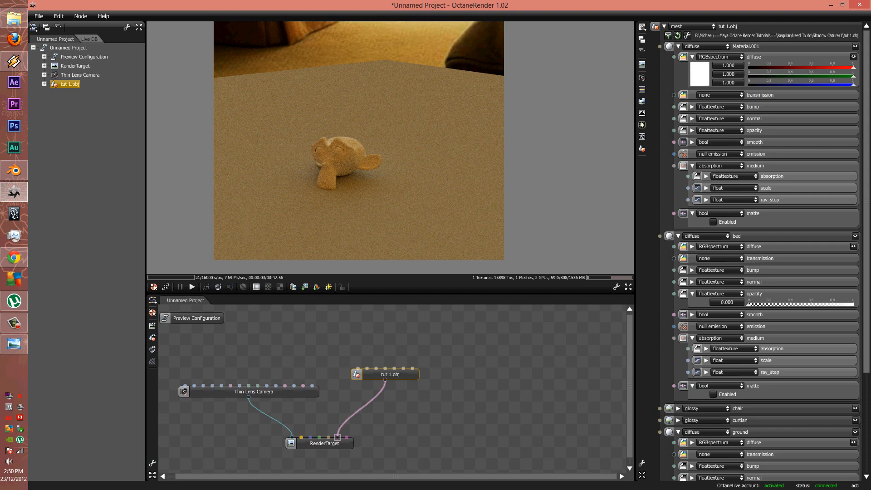
Set opacity to 1 for the bed, curtian and chair materials
click(692, 131)
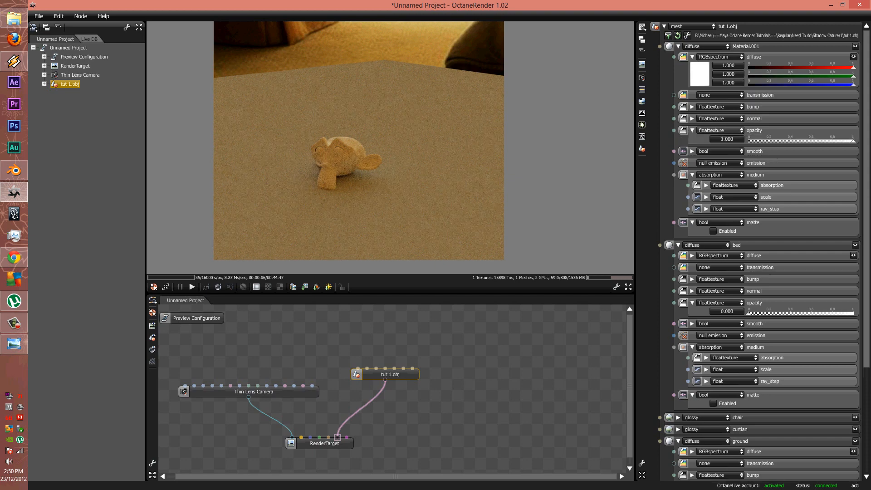
click(678, 46)
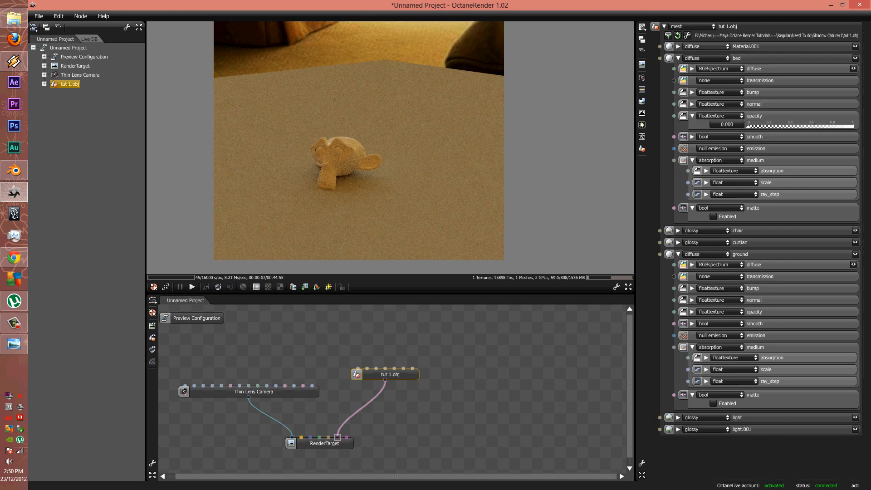
click(853, 126)
click(678, 58)
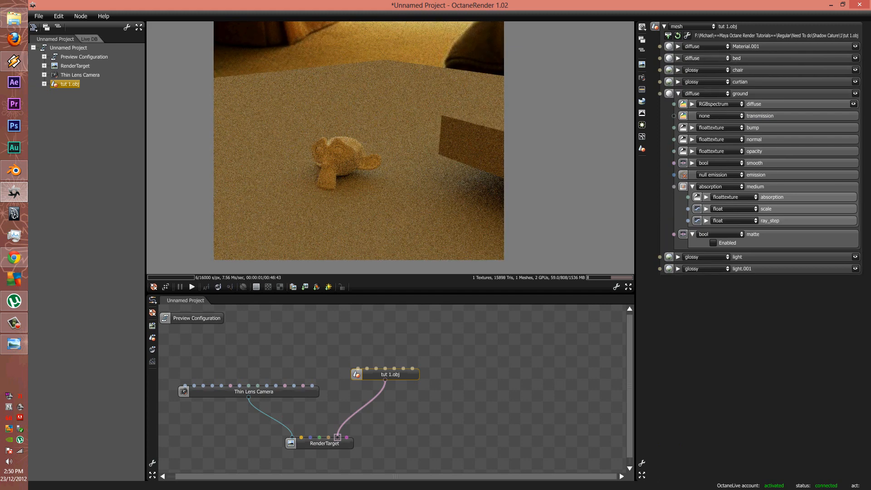
click(678, 82)
click(853, 183)
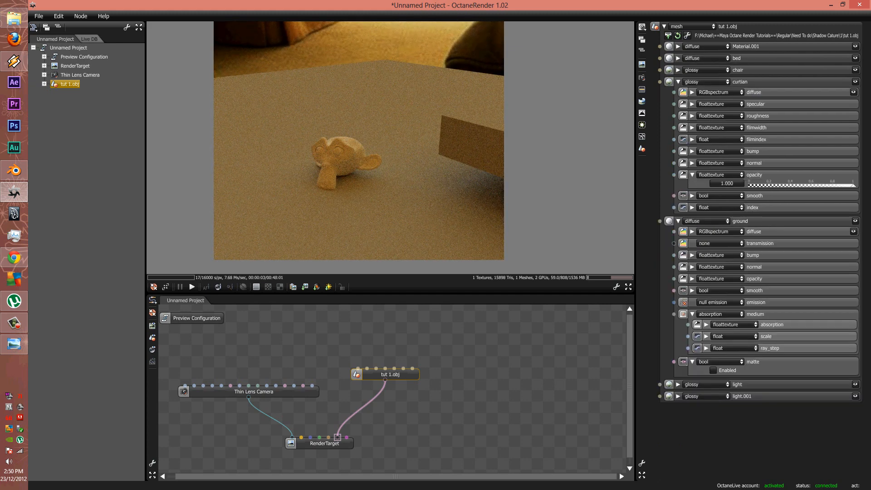
click(678, 70)
click(852, 172)
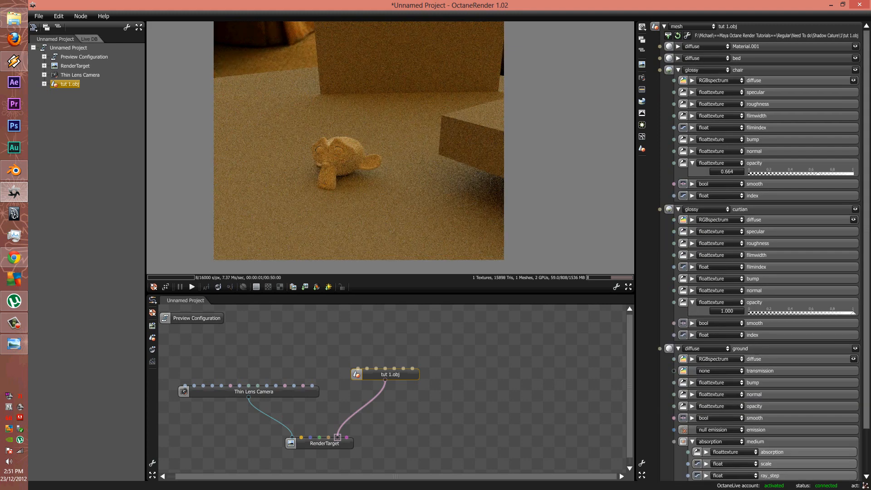
click(679, 69)
click(678, 82)
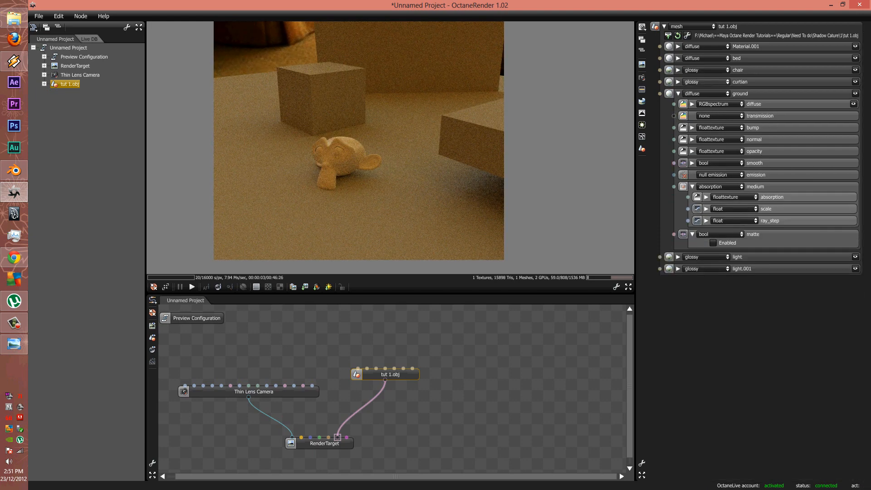
Check the ground material's opacity and orbit the render view over the whole scene
click(692, 151)
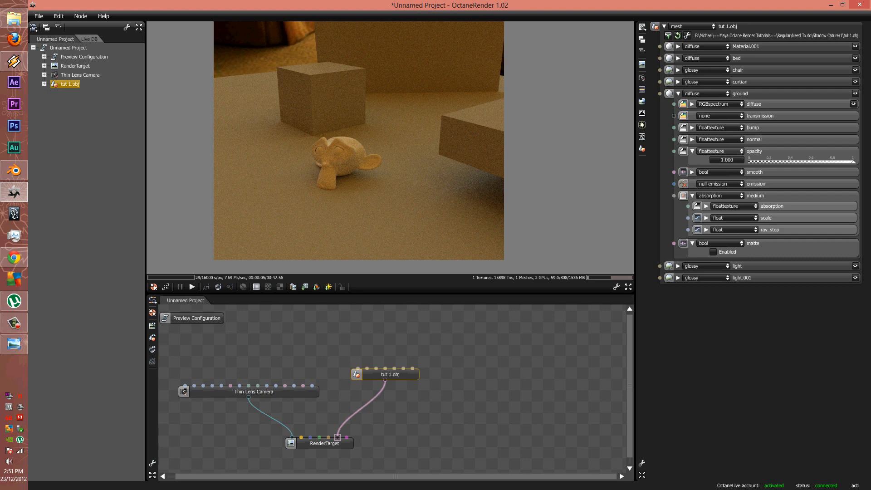
click(678, 93)
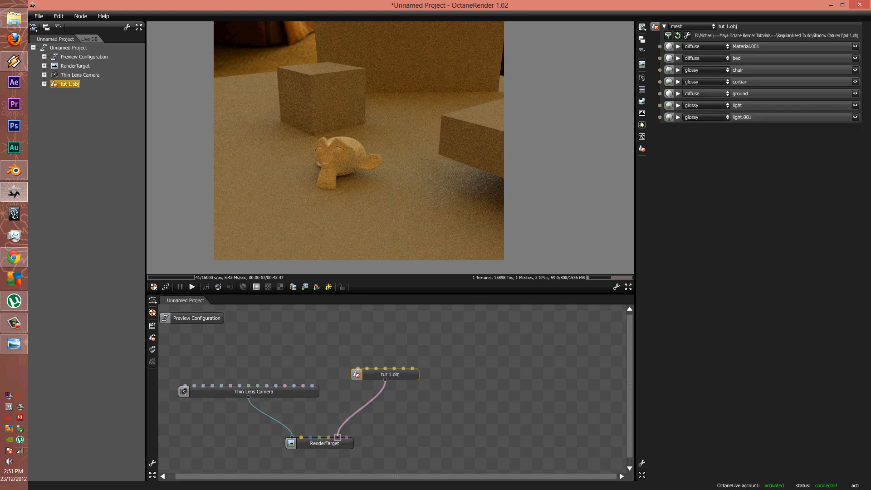
click(334, 443)
drag(354, 145, 393, 119)
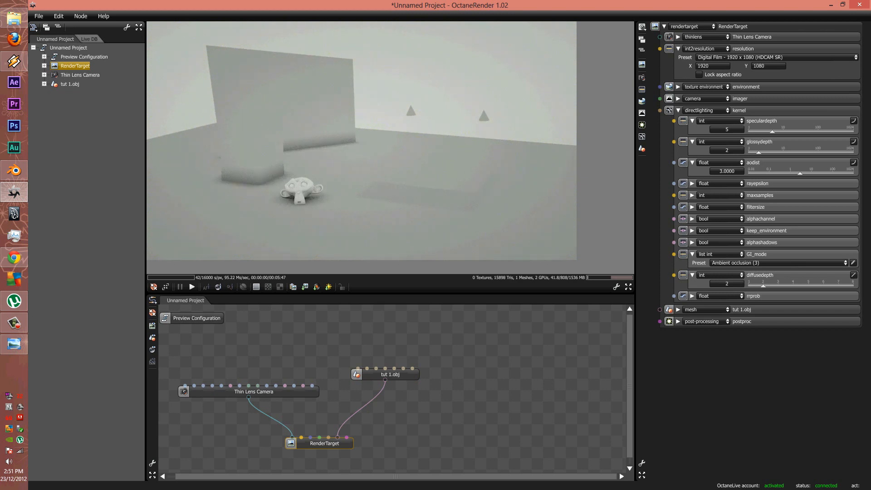
Darken the bed and chair diffuse colours, the chair to 0.175 grey
click(375, 369)
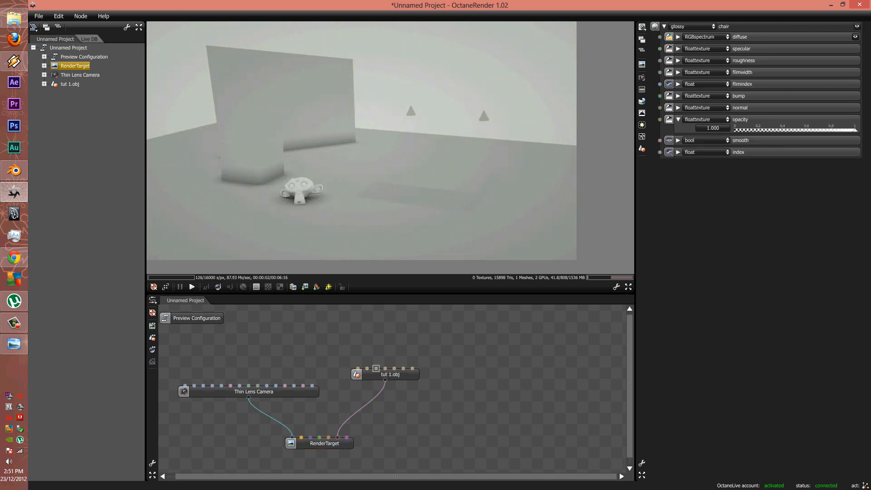
click(367, 368)
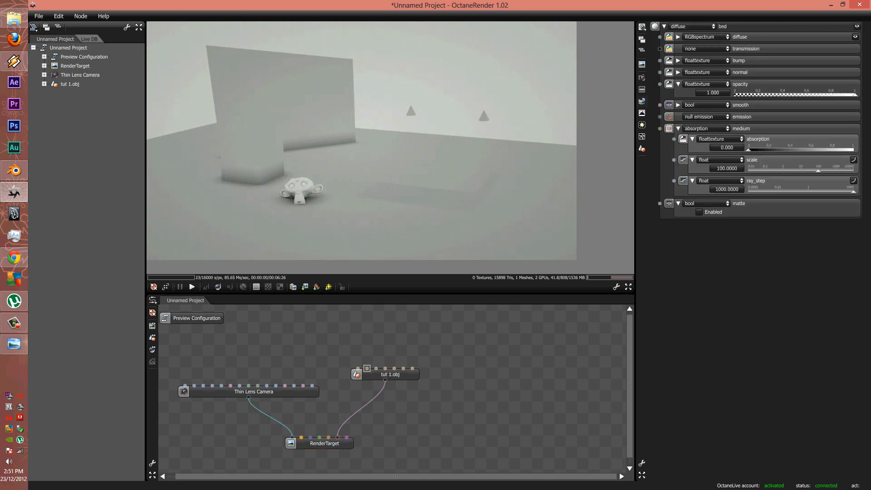
click(679, 37)
click(685, 54)
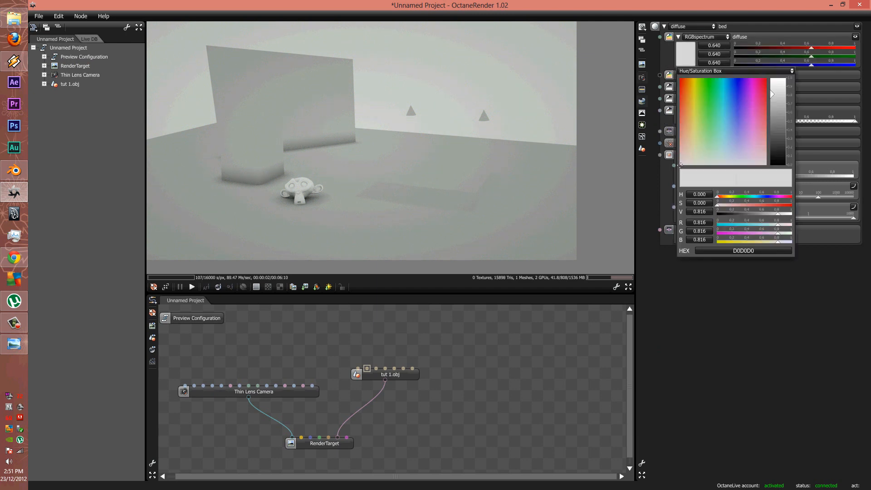
drag(777, 92, 777, 122)
click(375, 369)
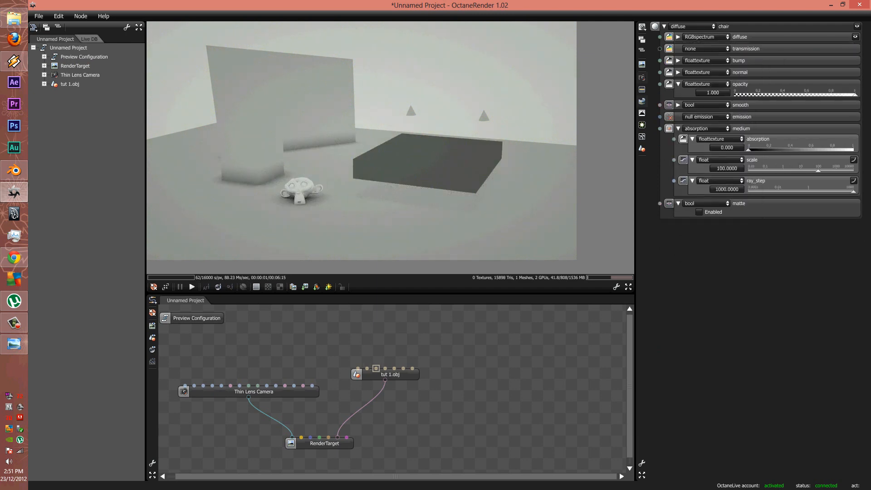
click(678, 37)
click(686, 54)
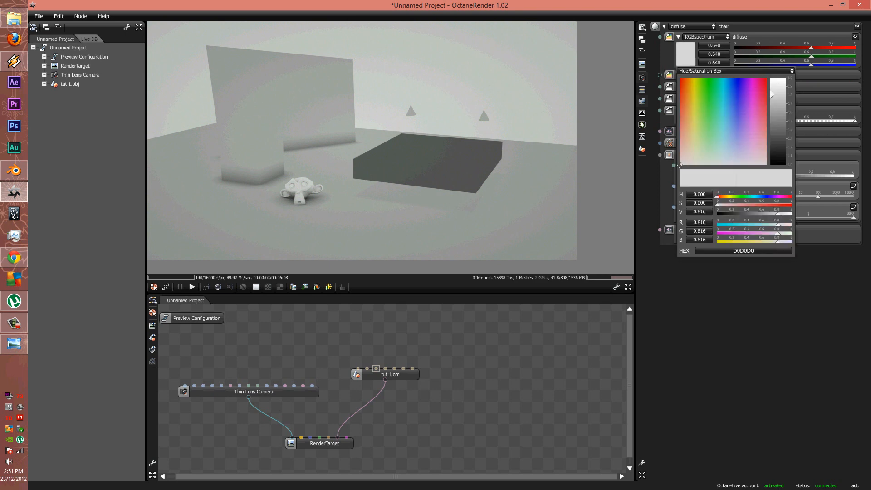
click(776, 126)
Make light.001 a diffuse material with texture emission and raised power
drag(335, 149, 453, 152)
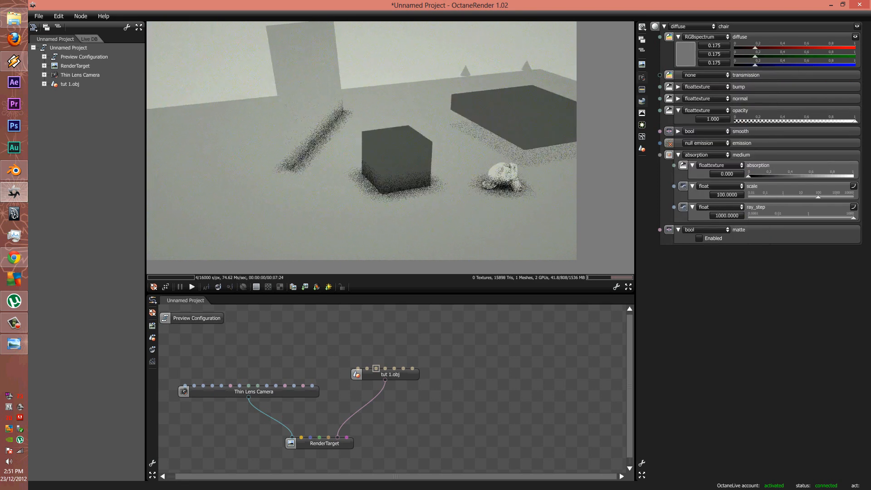
click(412, 369)
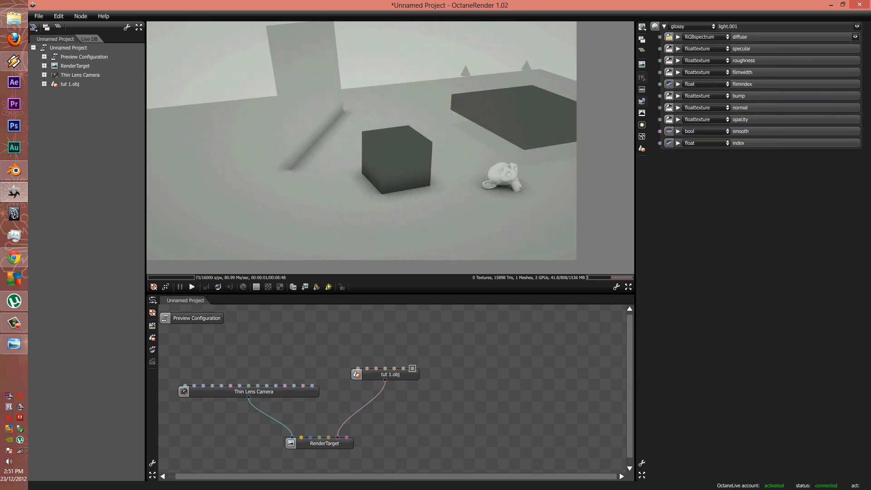
click(692, 26)
click(693, 35)
click(706, 108)
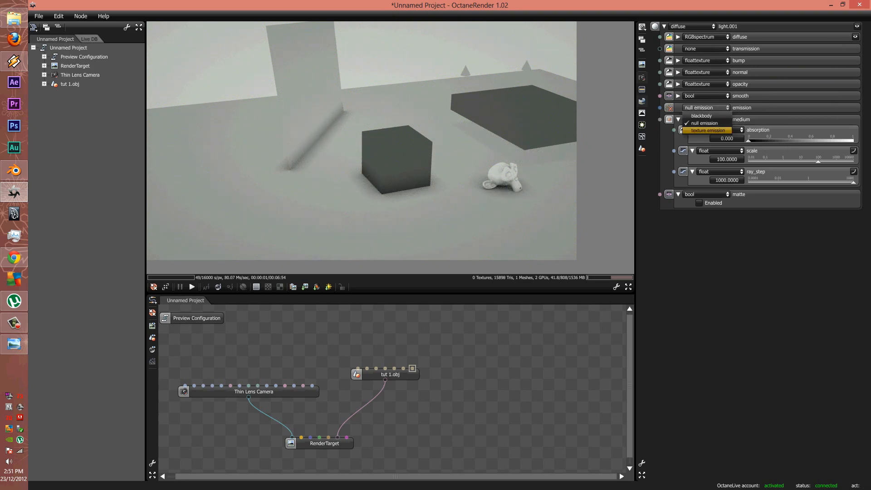
click(706, 131)
drag(818, 149, 837, 150)
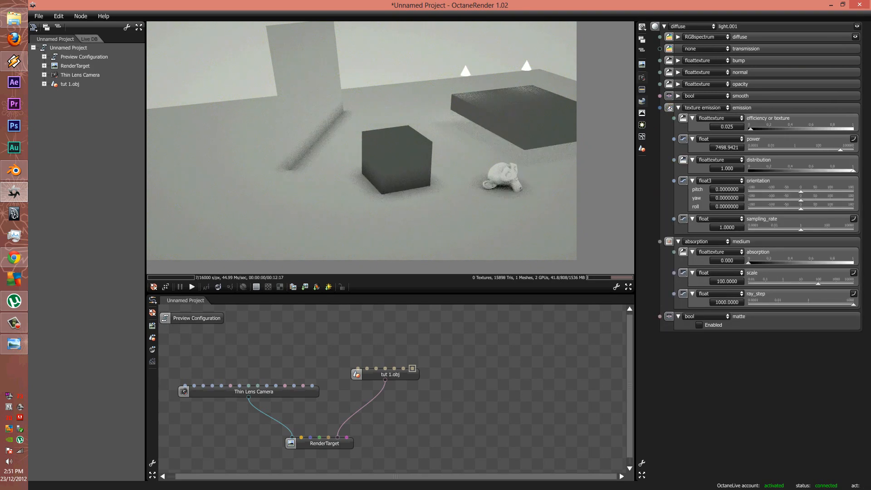
Set the environment texture brightness to 0.427
click(310, 437)
click(678, 37)
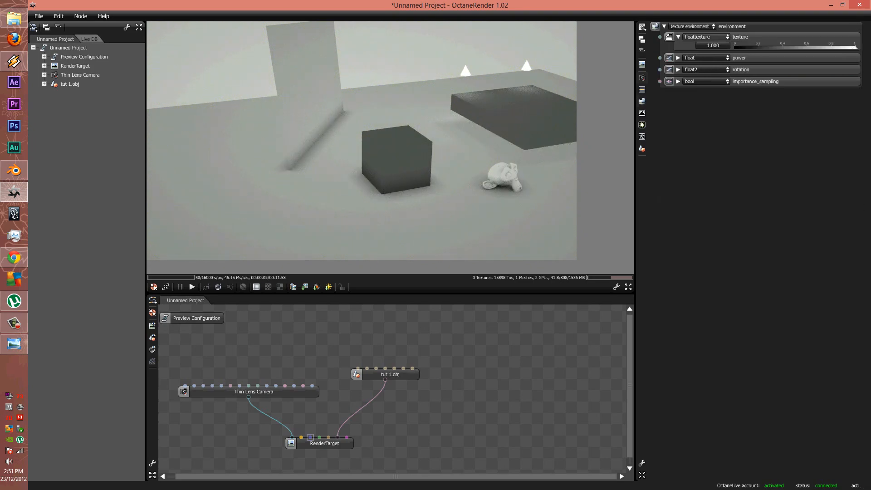
click(735, 47)
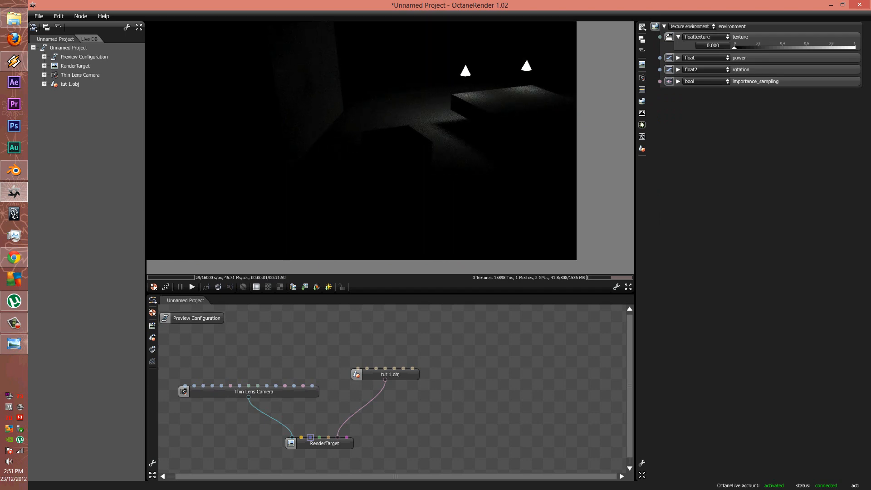
drag(735, 47, 785, 47)
Make light a diffuse material with texture emission at power 48938.9904
drag(363, 136, 462, 140)
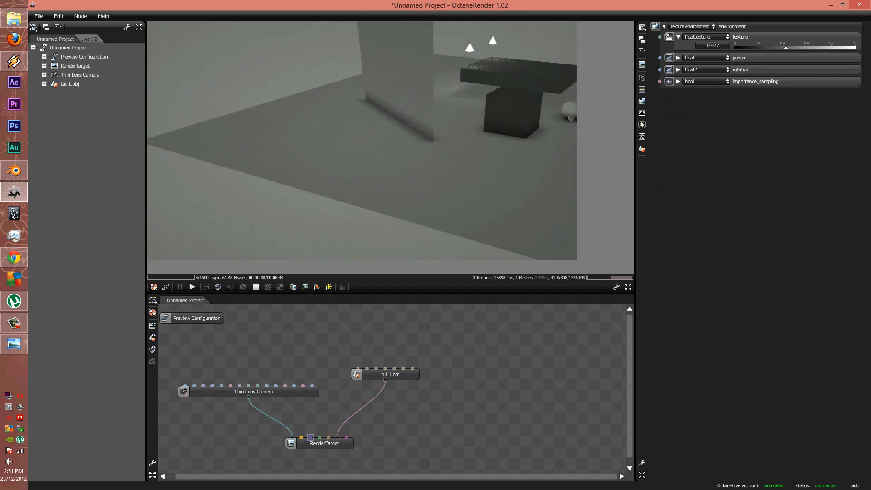
click(403, 368)
click(692, 26)
click(684, 34)
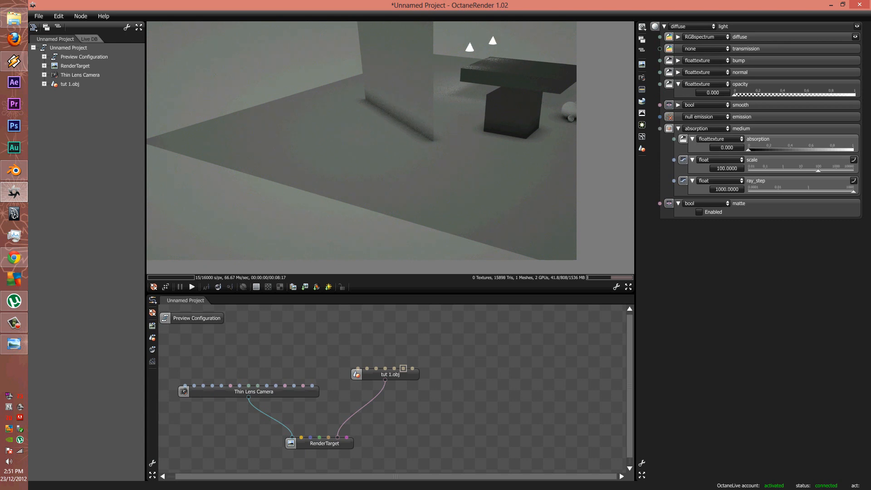
click(705, 116)
click(701, 140)
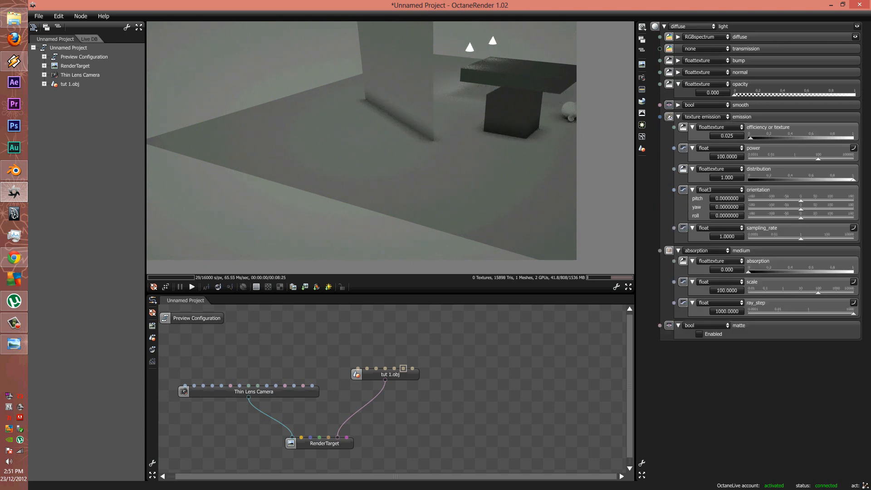
drag(817, 158, 850, 159)
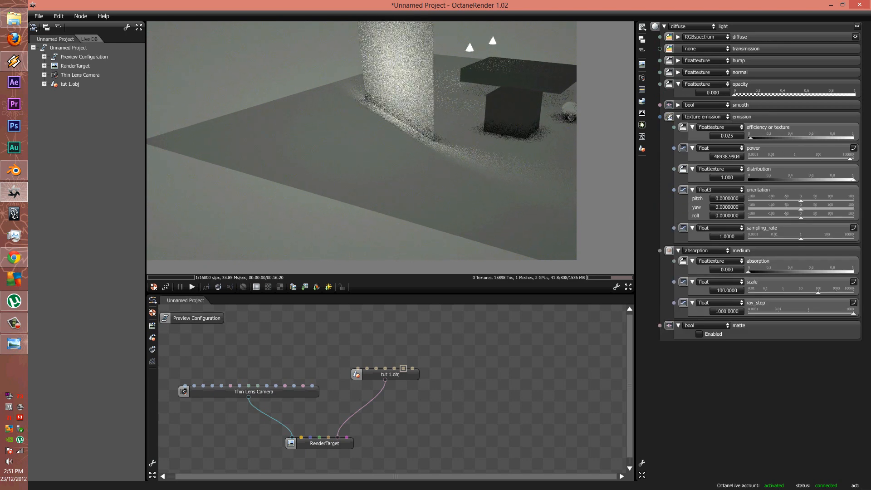
drag(336, 150, 440, 147)
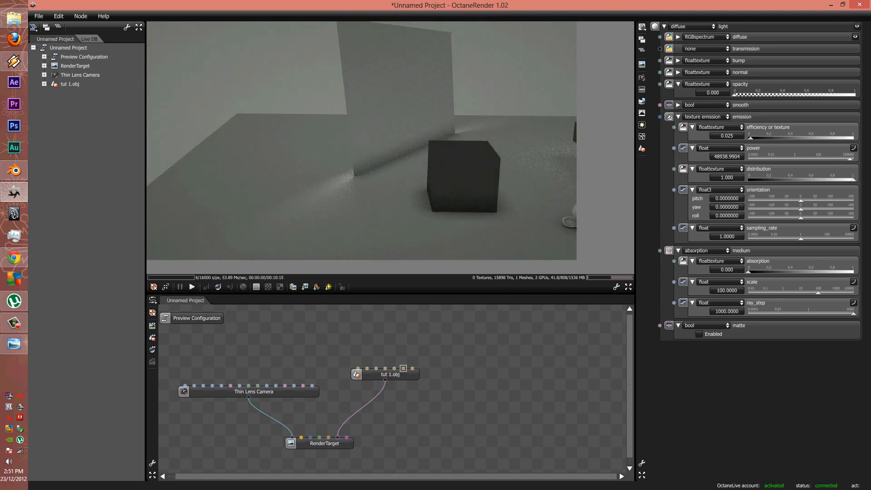
Make the curtian material diffuse and lower its opacity to 0 so it is fully transparent
click(385, 368)
click(692, 27)
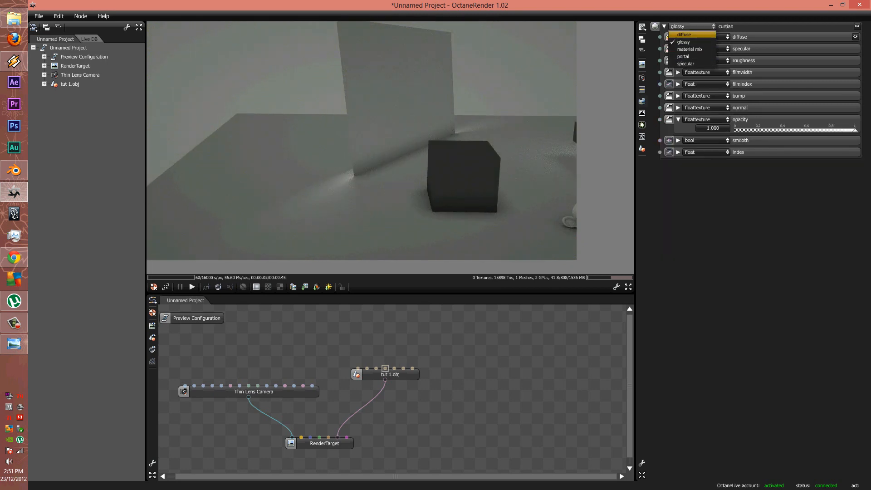
click(689, 34)
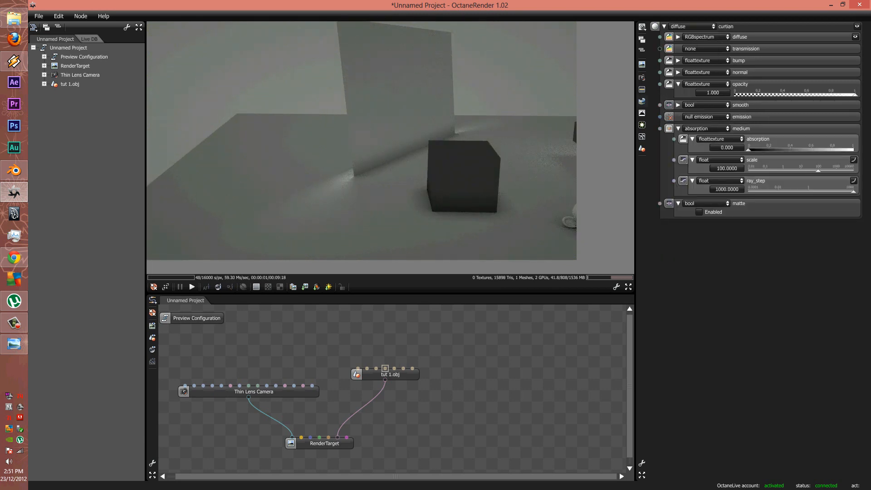
click(806, 95)
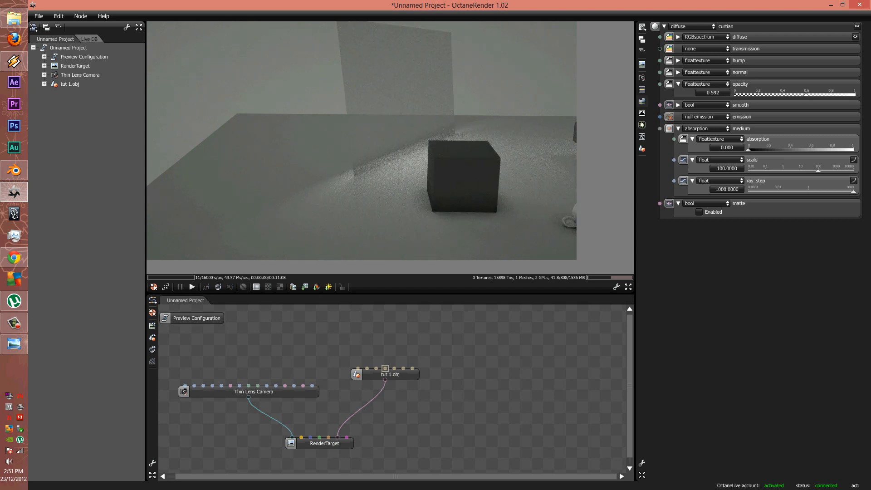
drag(806, 95, 798, 95)
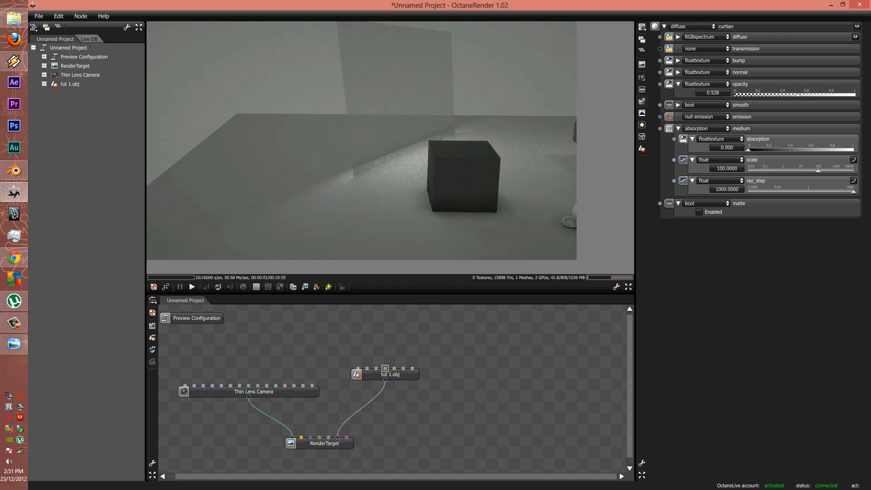
right_drag(453, 163, 272, 143)
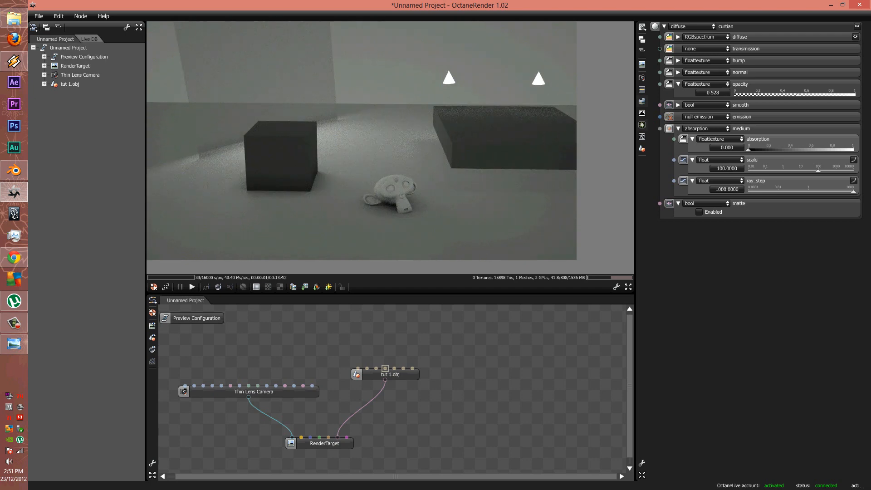
drag(798, 95, 734, 95)
drag(335, 150, 512, 157)
Restore the light material to full opacity, increase the curtain medium's scale, and raise the light's emission efficiency
click(404, 369)
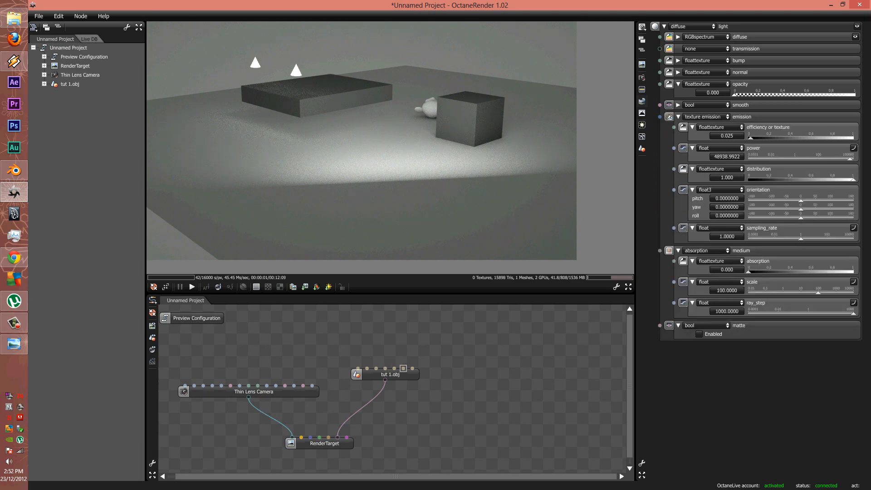
drag(734, 94, 855, 95)
drag(476, 145, 408, 156)
click(385, 368)
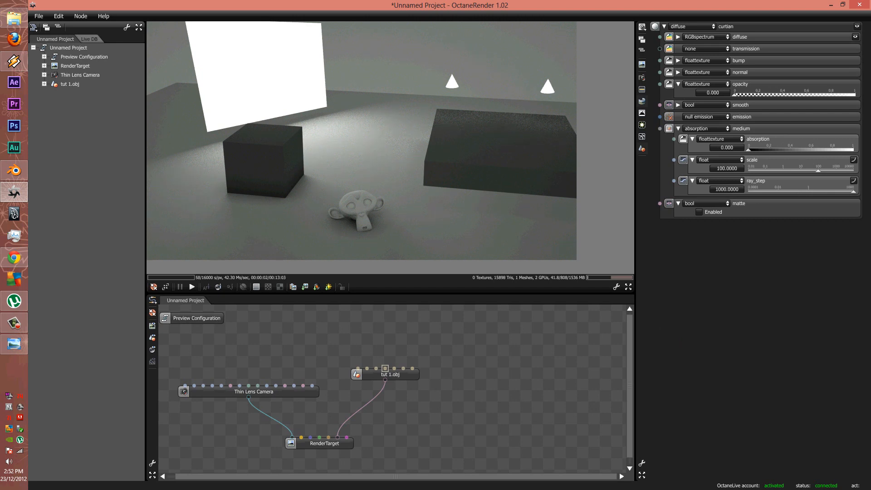
drag(818, 171, 828, 171)
mouse_move(281, 155)
mouse_down()
mouse_move(408, 150)
mouse_move(435, 136)
mouse_move(273, 140)
mouse_up()
click(403, 369)
mouse_move(751, 138)
mouse_down()
mouse_move(761, 138)
mouse_move(750, 138)
mouse_up()
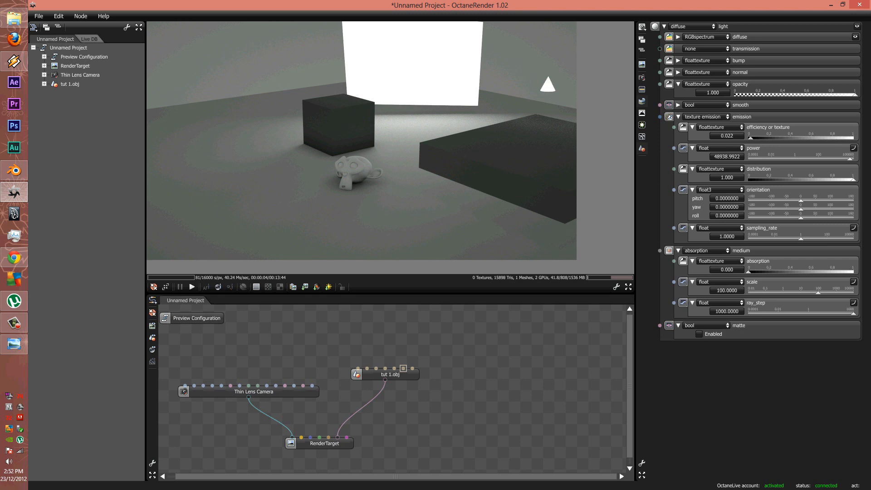
drag(361, 140, 272, 143)
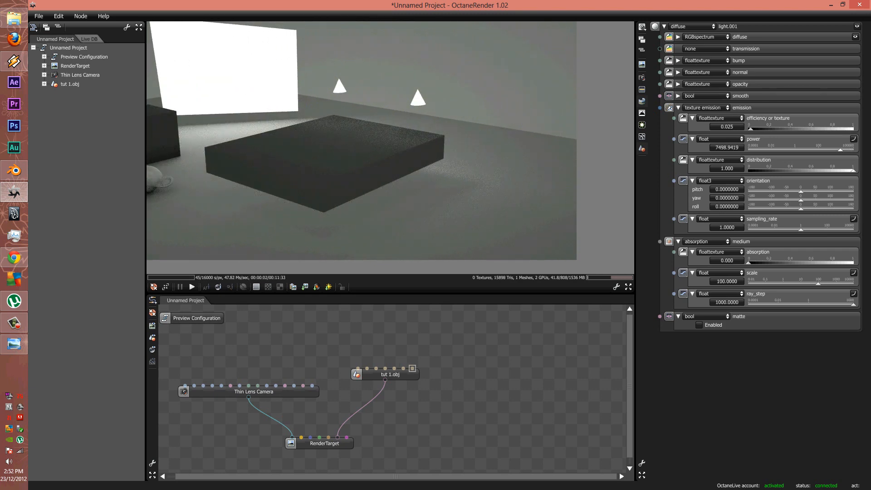
Raise light.001's emission power to 21903.6869 and set the RenderTarget environment texture to 0
drag(840, 150, 845, 150)
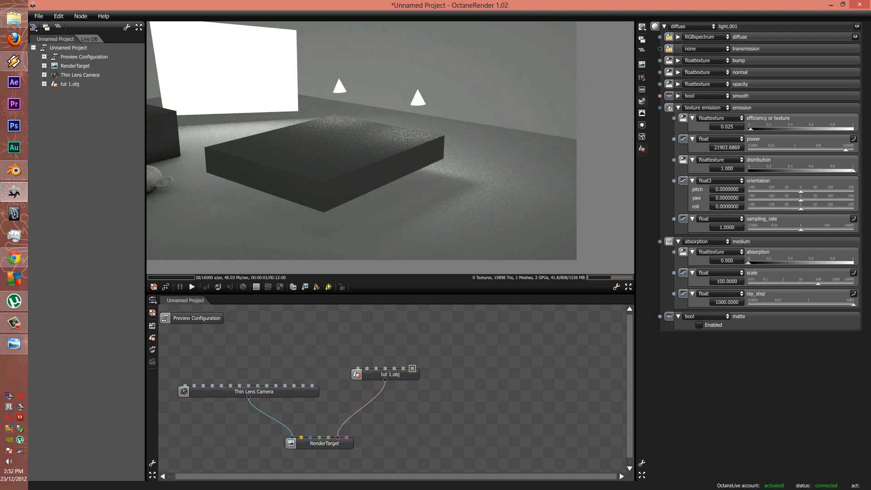
right_drag(327, 147, 492, 159)
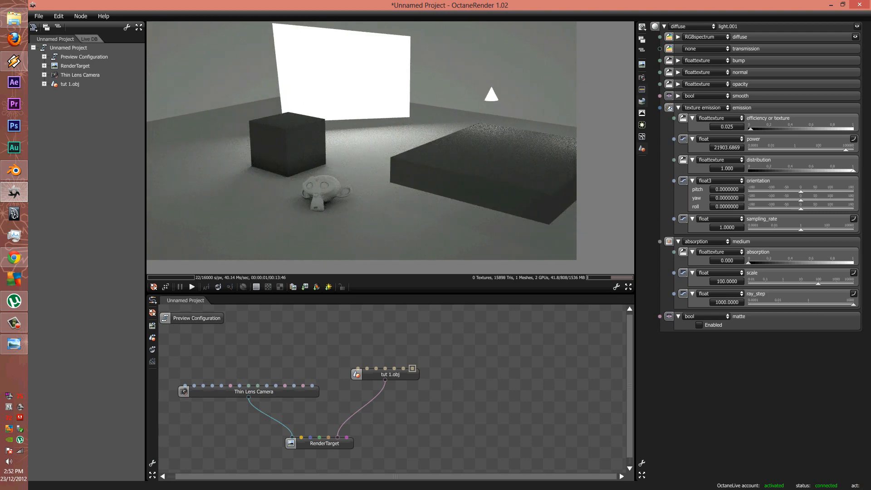
click(311, 438)
drag(783, 47, 734, 48)
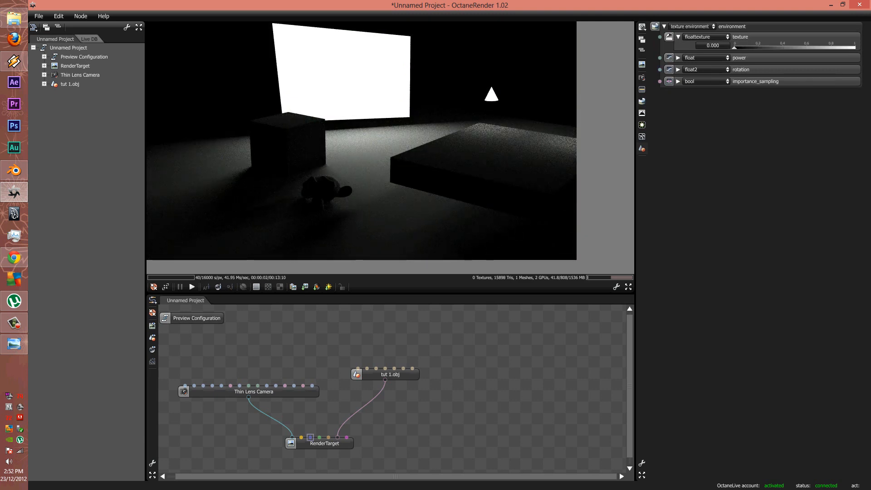
Change the curtian material to specular with opacity 0 for full transparency
right_drag(390, 157, 389, 144)
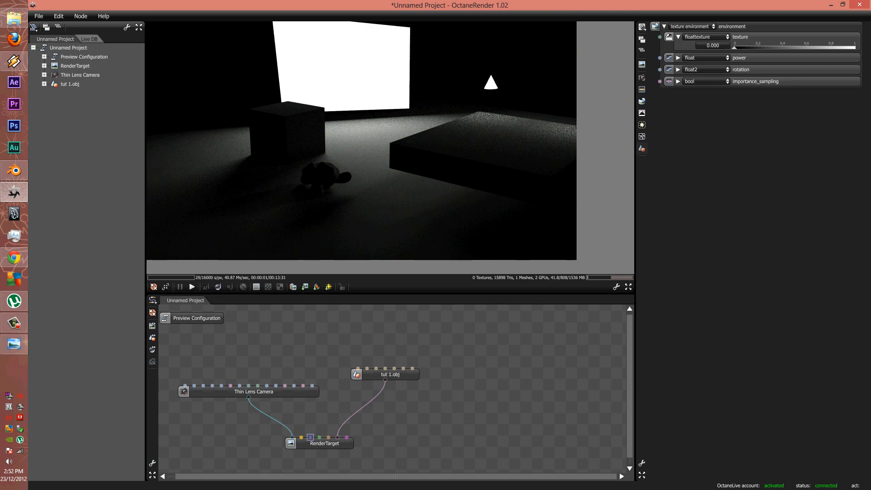
click(386, 368)
drag(735, 95, 832, 95)
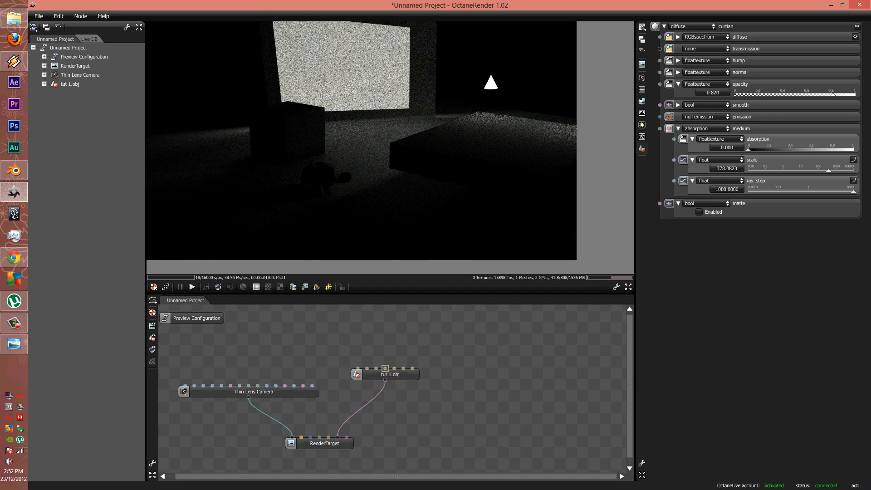
click(692, 27)
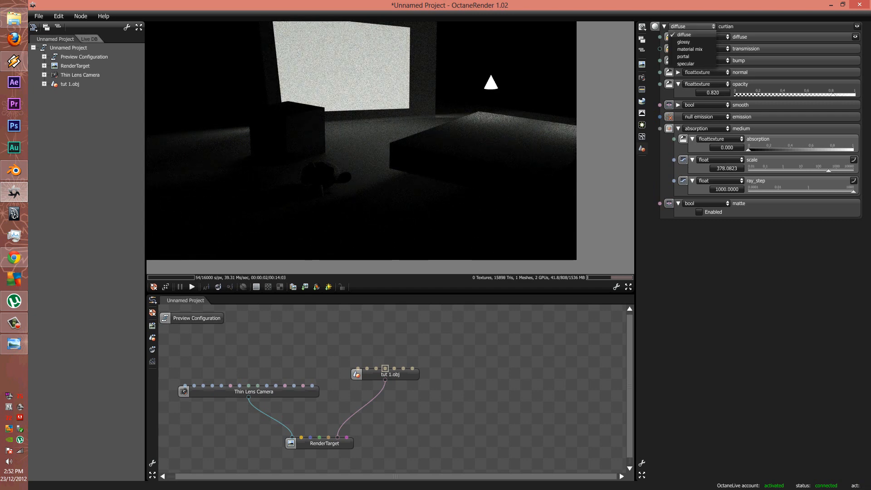
click(685, 35)
click(692, 27)
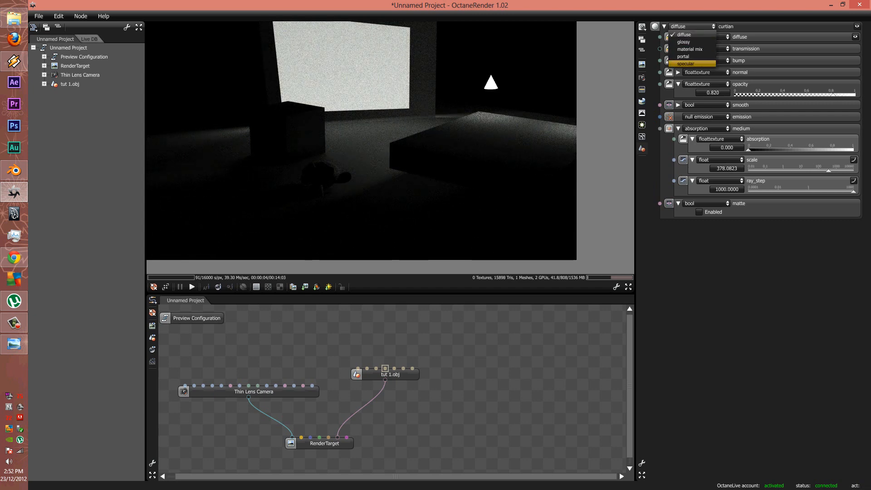
click(685, 64)
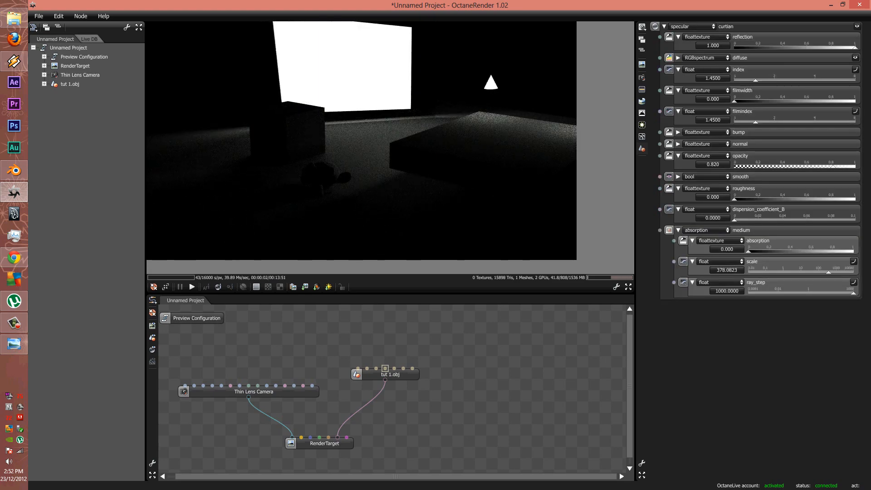
drag(833, 166, 764, 166)
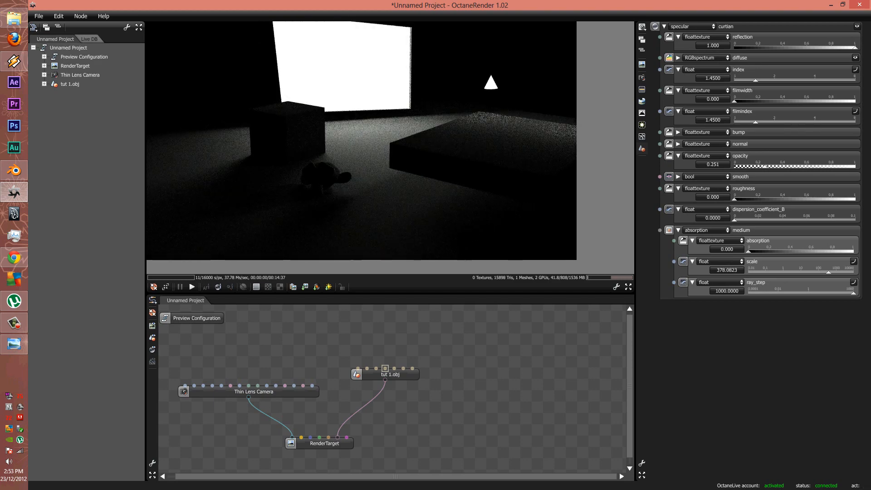
drag(764, 166, 733, 166)
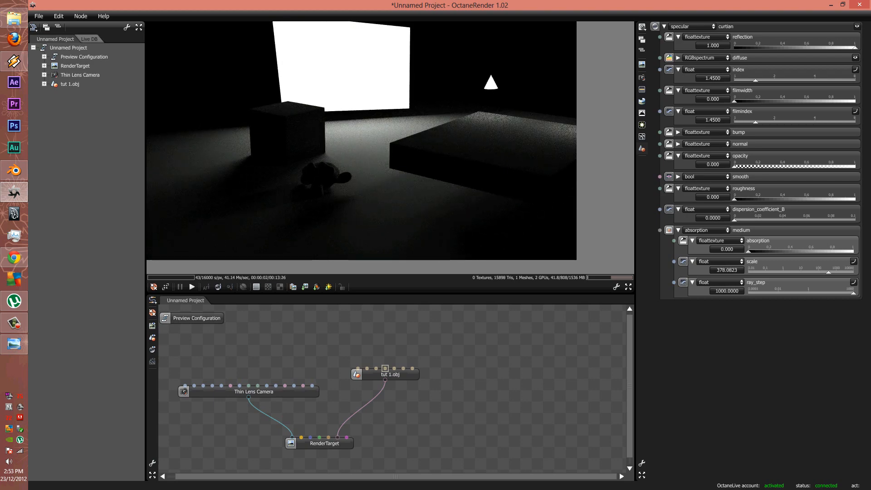
Raise the light panel's emission efficiency to 0.091 to brighten the floor
drag(386, 149, 315, 166)
click(286, 93)
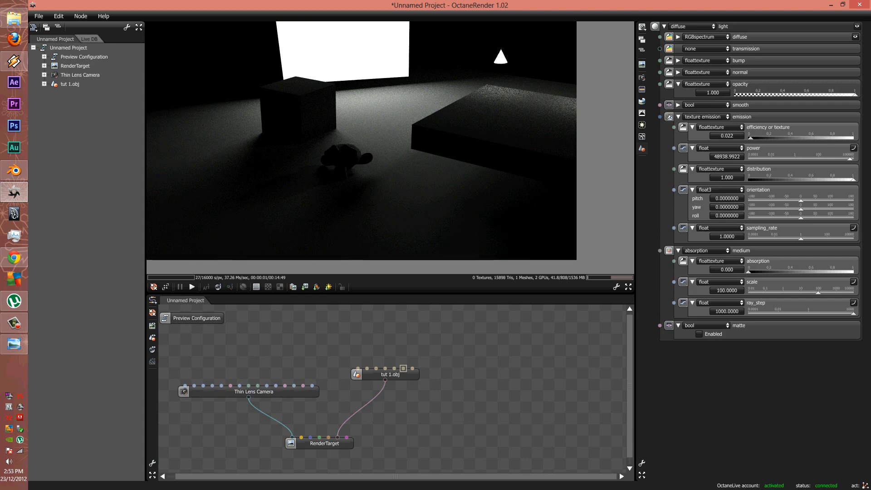
drag(751, 137, 757, 138)
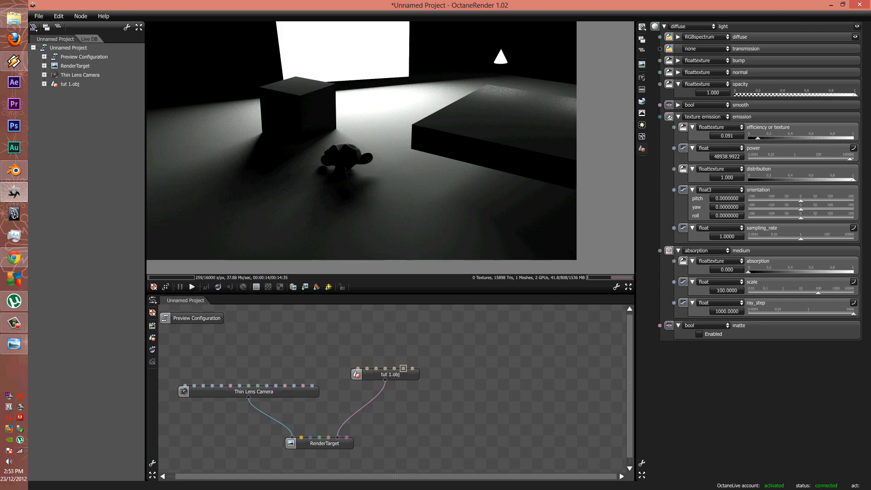
right_drag(363, 149, 336, 170)
click(390, 374)
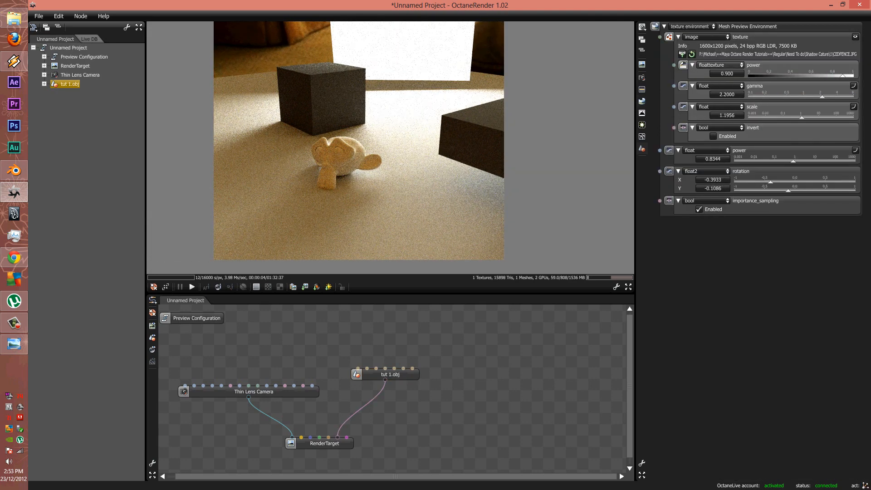
Set the environment image power to 0 and enable matte on the ground material as a shadow catcher
click(748, 76)
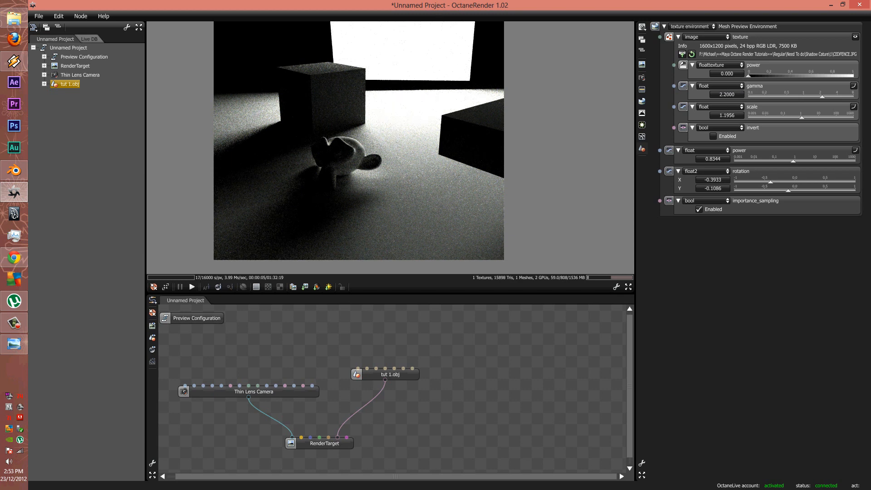
click(394, 368)
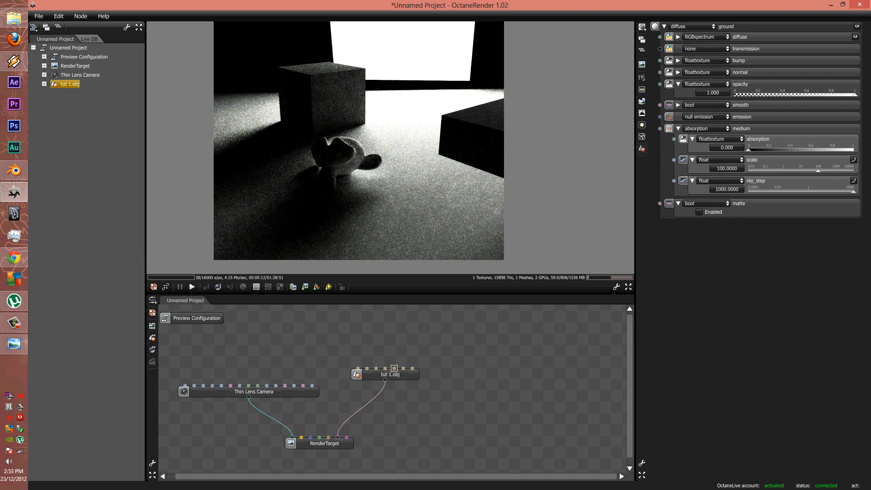
click(699, 212)
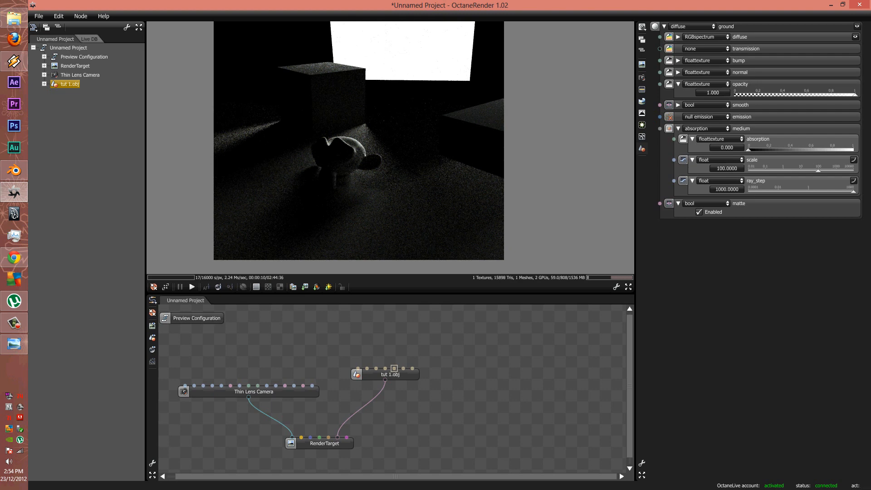
click(641, 137)
click(692, 27)
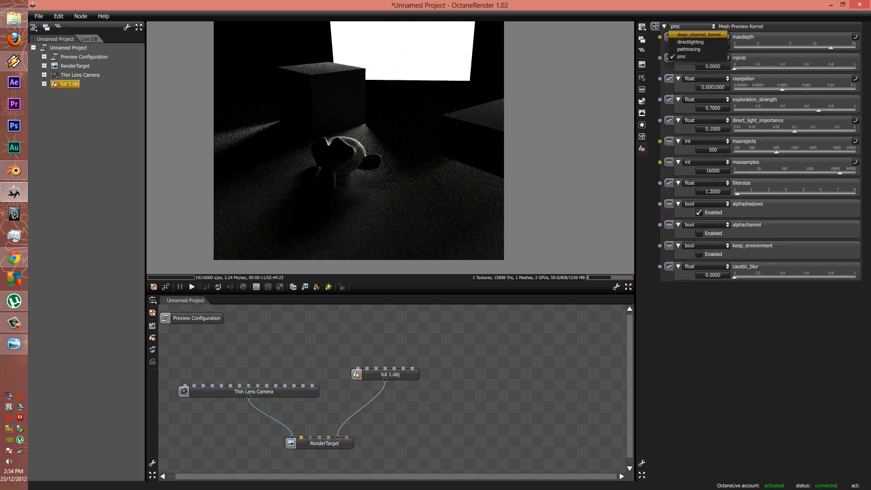
Switch the kernel to directlighting with alpha channel enabled, and set the chair material's opacity to 0
click(692, 41)
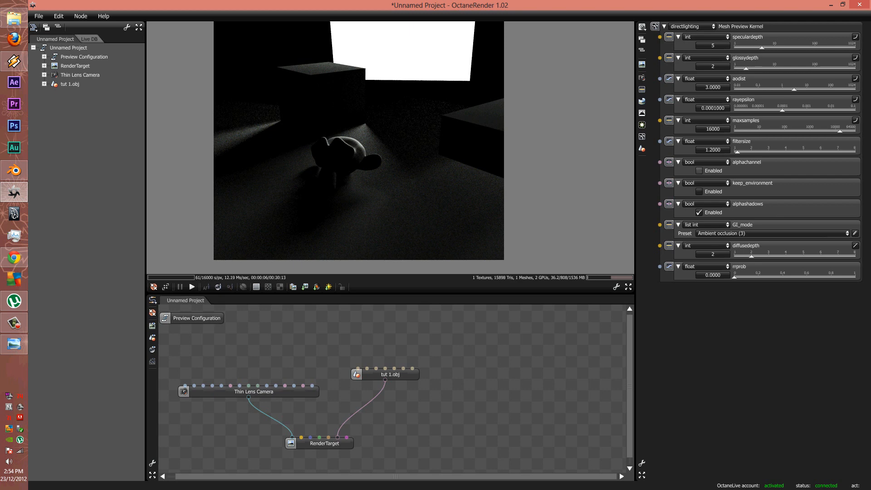
click(699, 170)
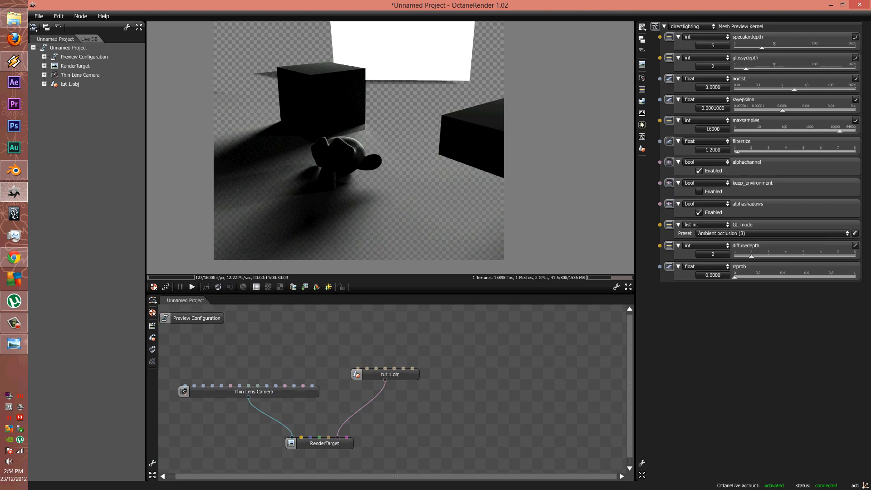
click(376, 368)
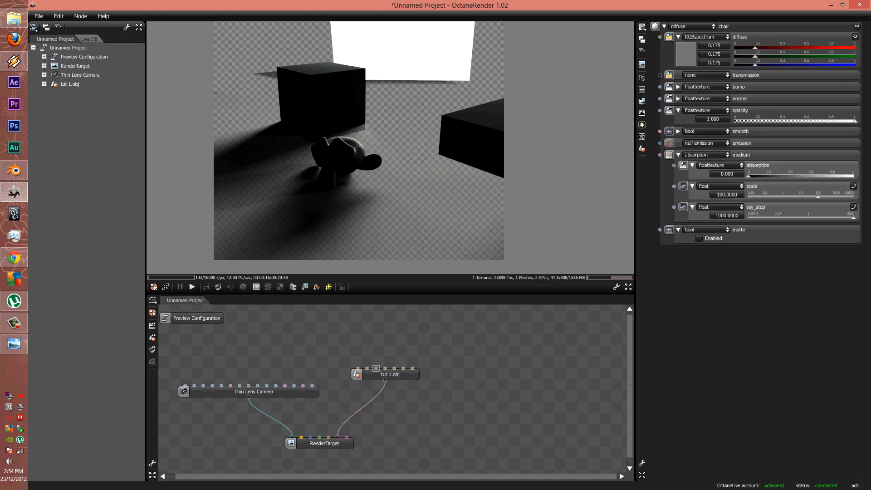
drag(855, 121, 734, 121)
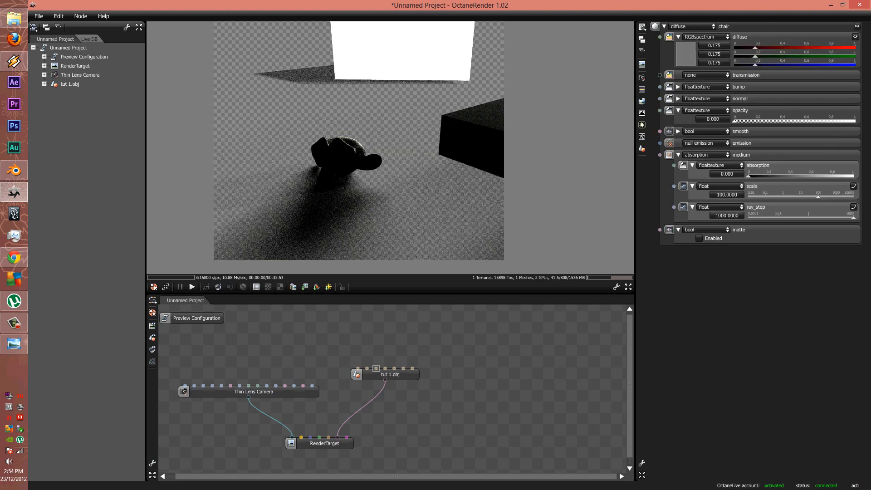
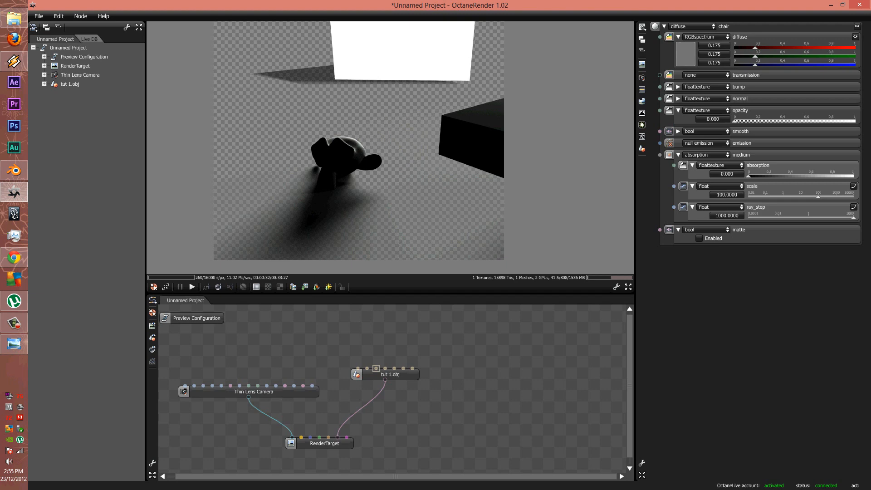
Pause and resume the render, then lock the render view and return it to full size
click(180, 287)
ctrl+scroll(318, 222, up, 3)
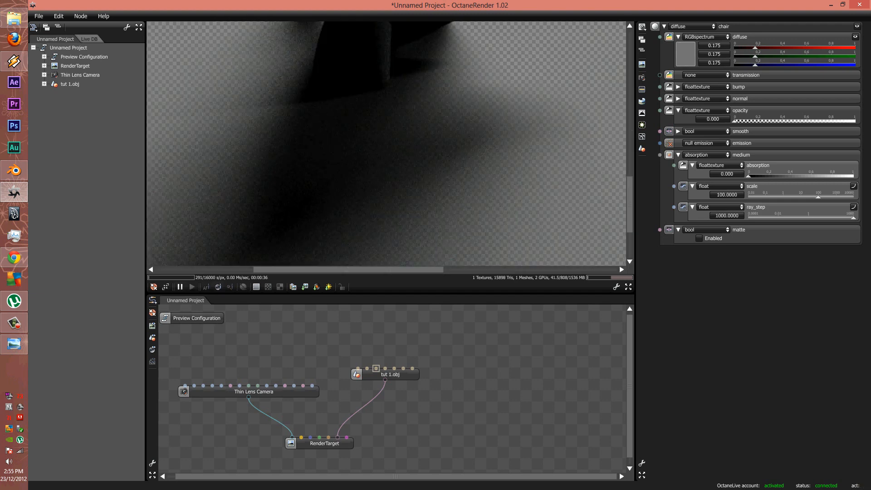
click(191, 286)
click(341, 286)
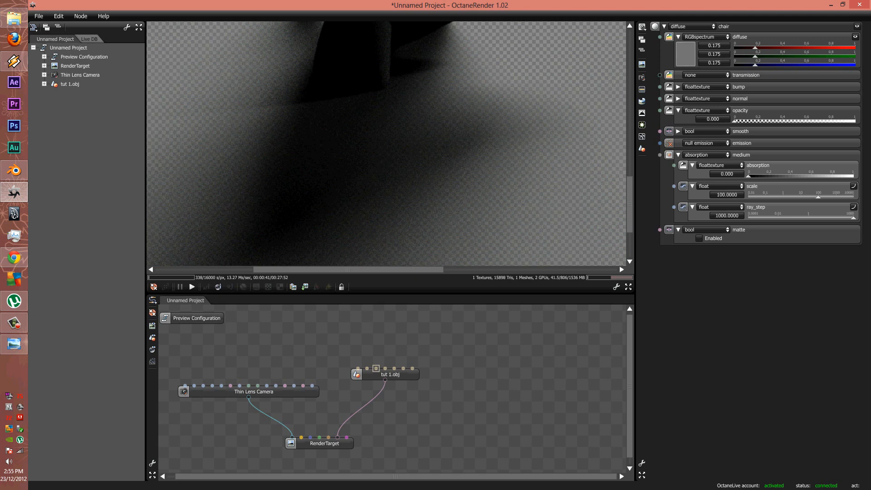
scroll(370, 180, down, 2)
drag(370, 180, 323, 209)
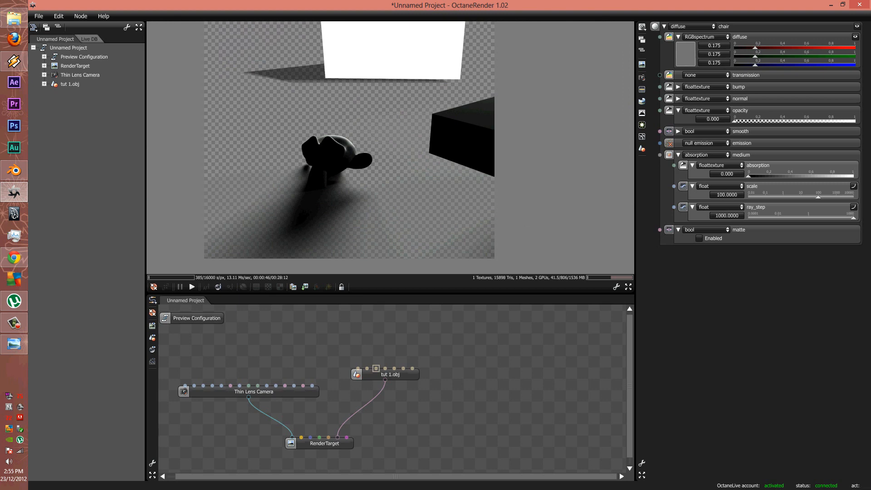
Save the render as a 16-bit PNG named 'shadow pass' and bring Photoshop forward
click(180, 287)
click(305, 287)
click(352, 266)
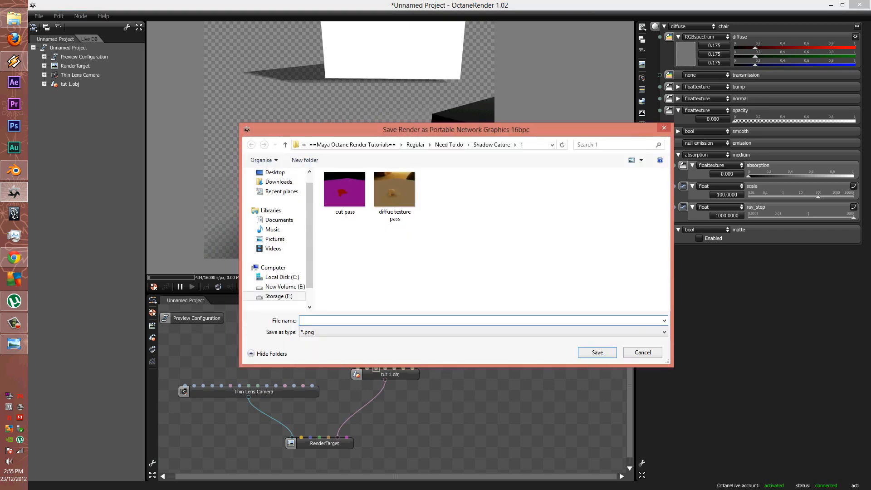
text(shadow pass)
key(Return)
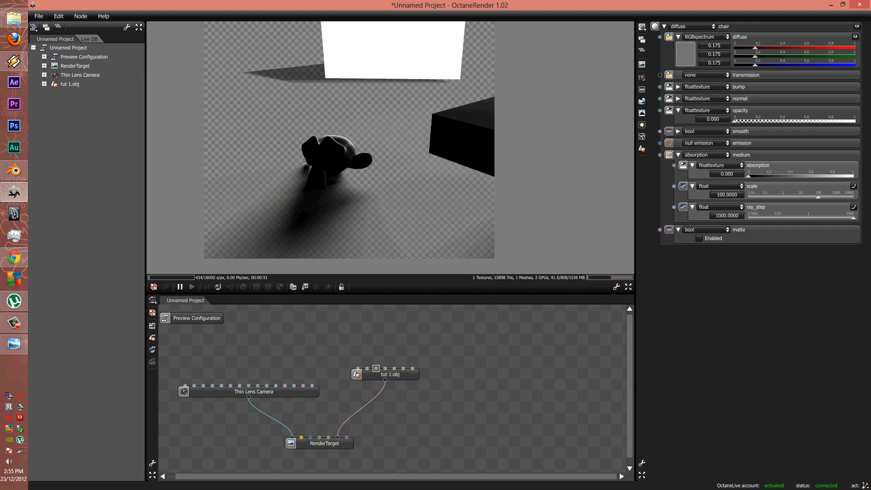
click(13, 126)
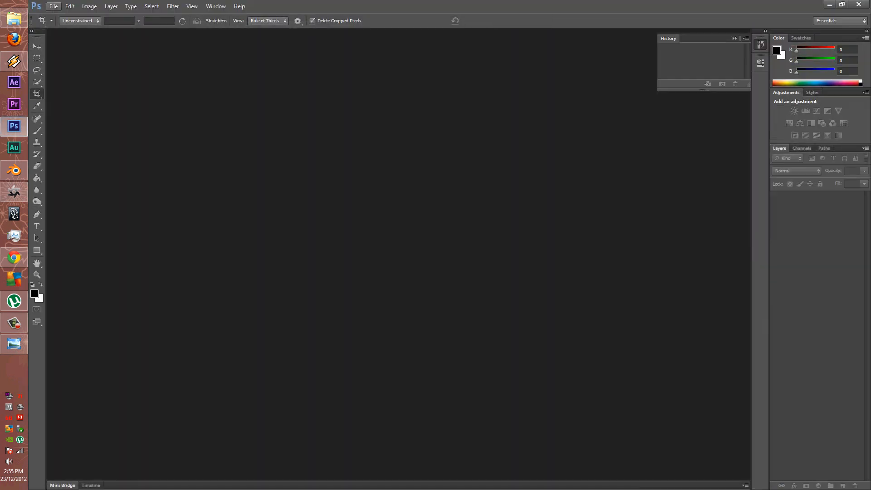
Open CEDFENCE from Regular > Need To do > Shadow Cature > 1 and commit its crop
click(53, 6)
click(63, 25)
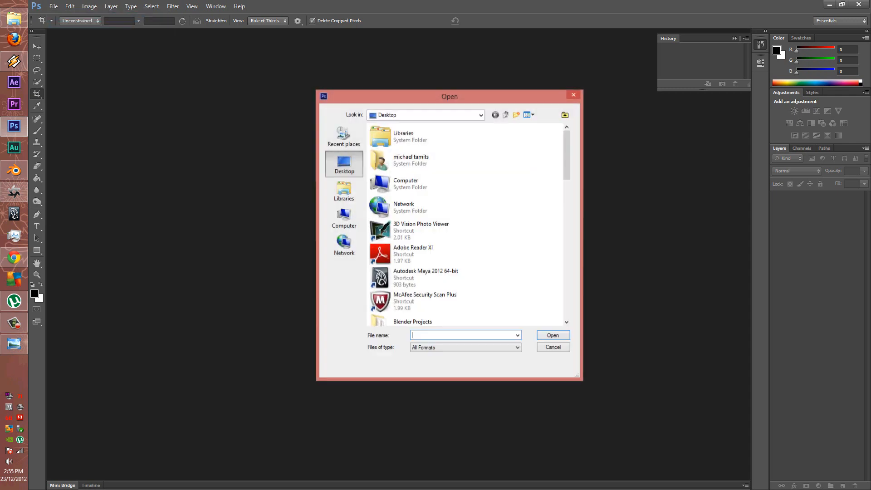
drag(567, 154, 567, 247)
click(420, 271)
double_click(420, 272)
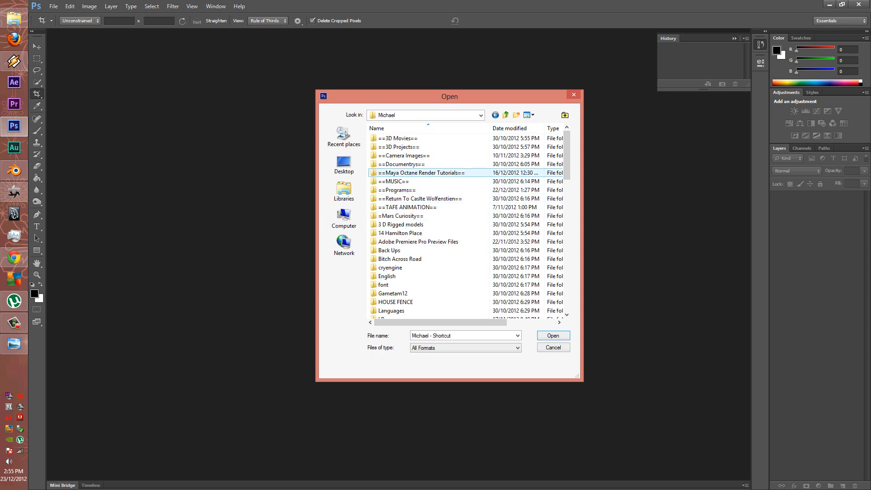
double_click(408, 173)
double_click(387, 147)
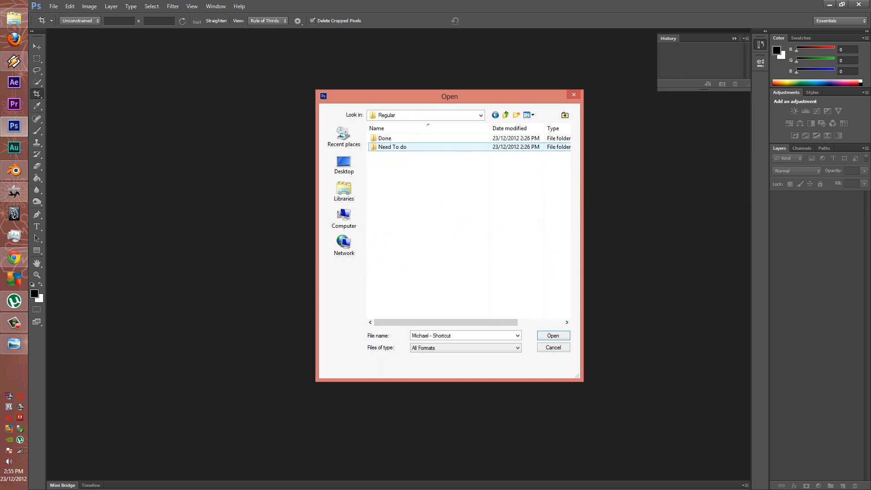
double_click(392, 147)
double_click(392, 147)
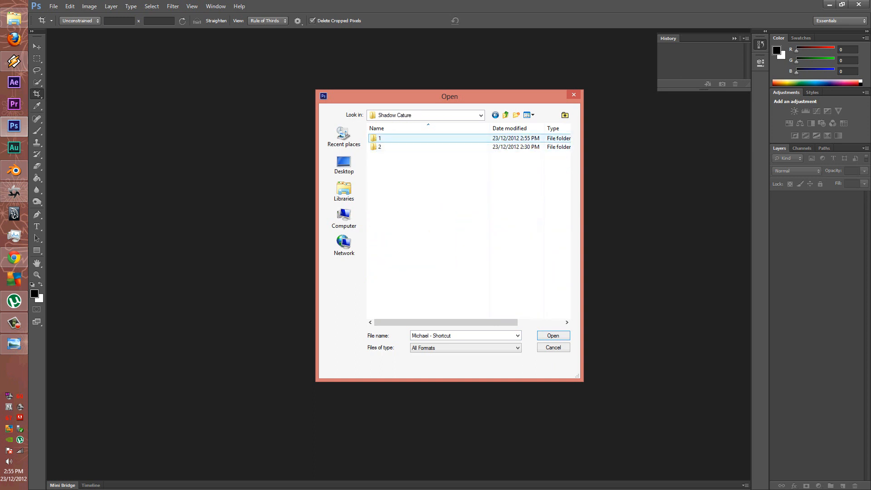
double_click(384, 138)
double_click(391, 152)
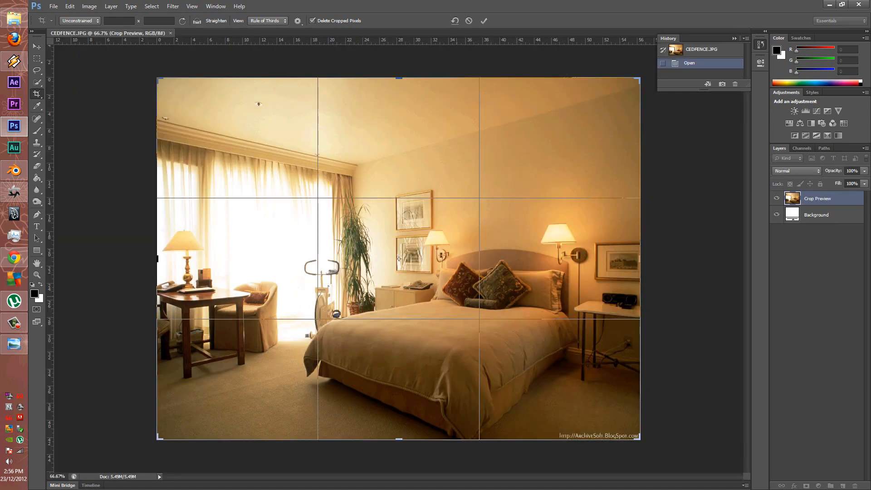
key(Return)
Place the cut pass render into the bedroom photo
click(53, 6)
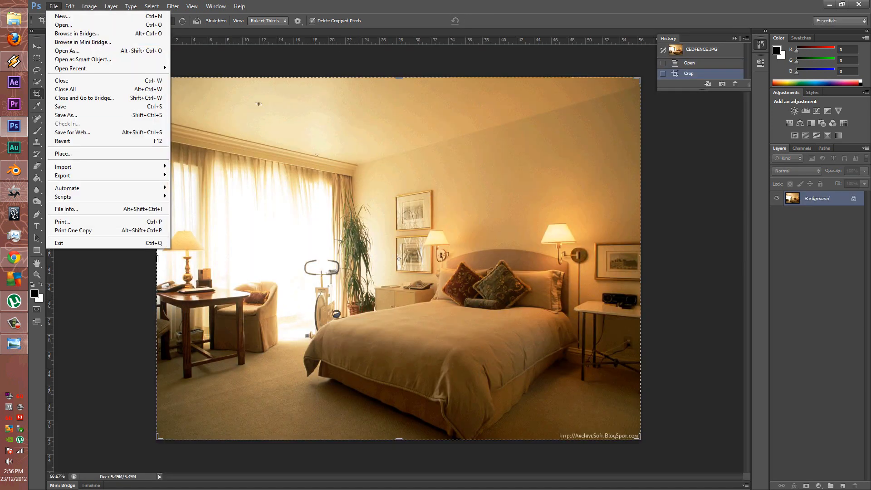
click(73, 152)
click(388, 152)
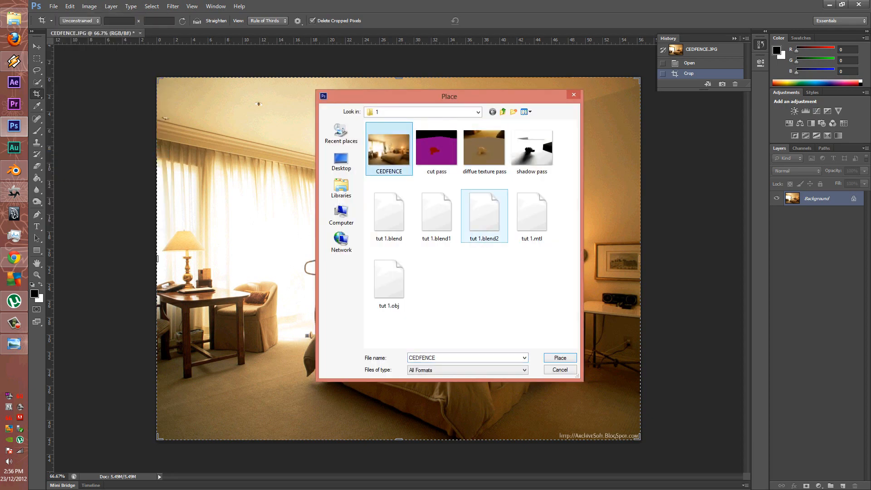
double_click(437, 152)
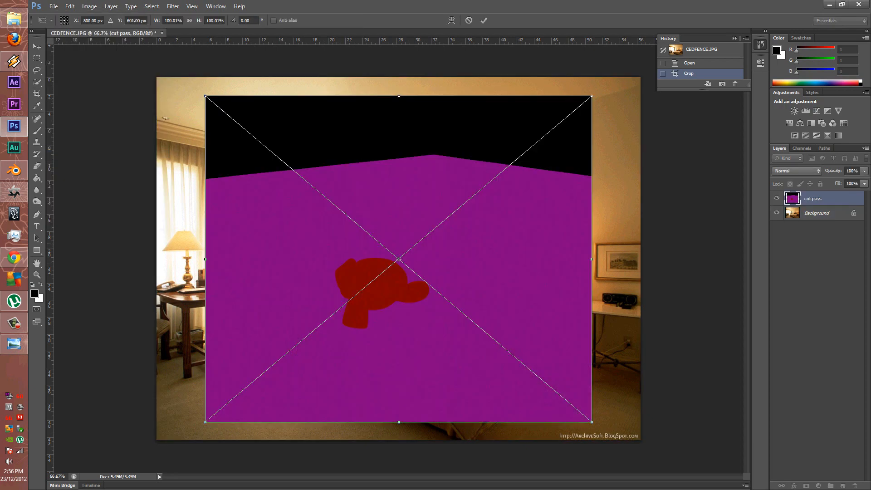
key(Return)
Place the diffue texture pass and shadow pass renders as further layers
click(53, 6)
click(64, 154)
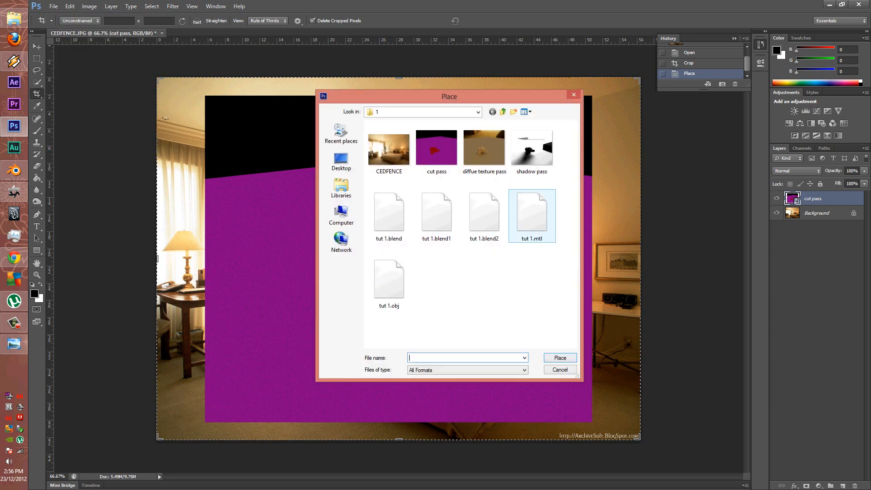
click(484, 149)
click(560, 363)
key(Return)
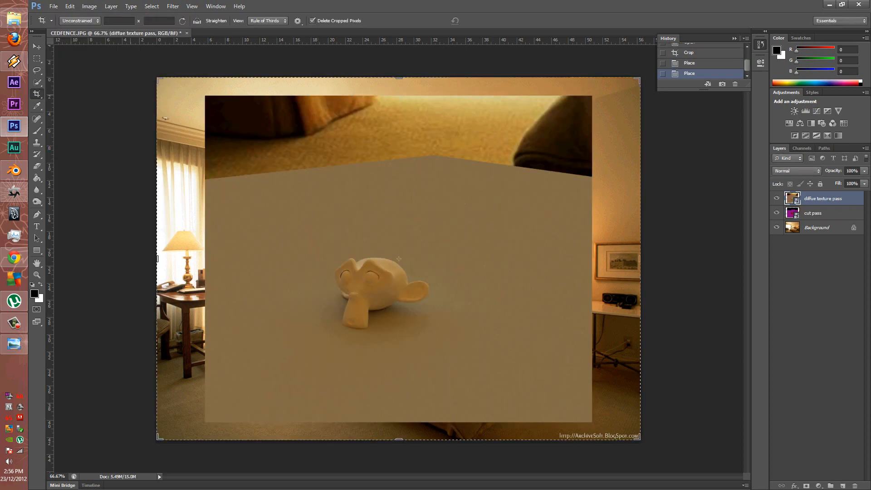
click(53, 6)
click(64, 153)
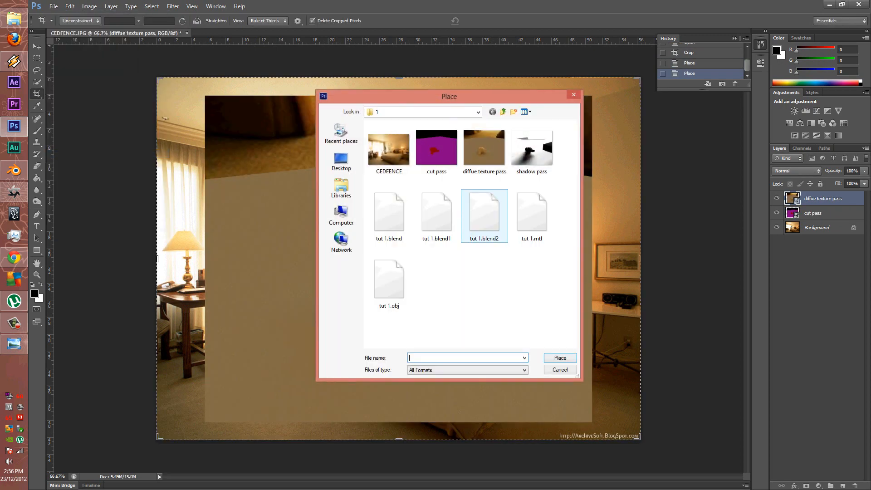
click(529, 145)
click(559, 358)
key(Return)
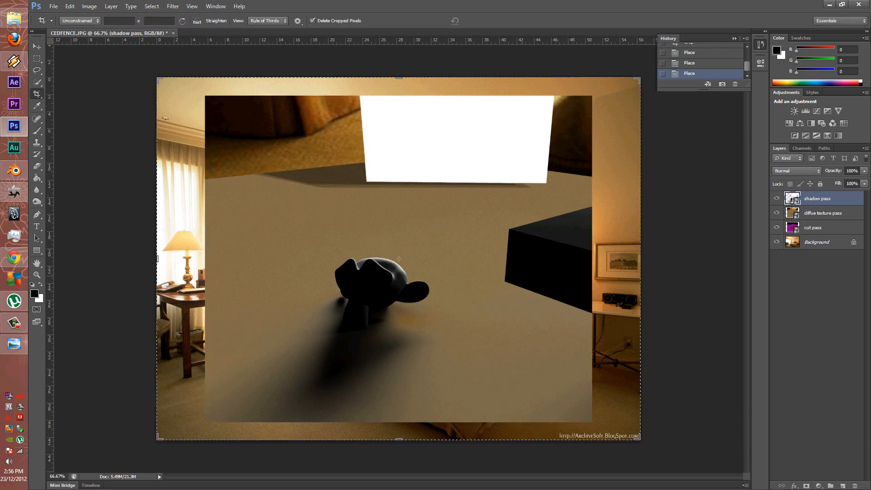
Reorder the Layers panel so cut pass sits at the top
shift+click(821, 228)
click(817, 281)
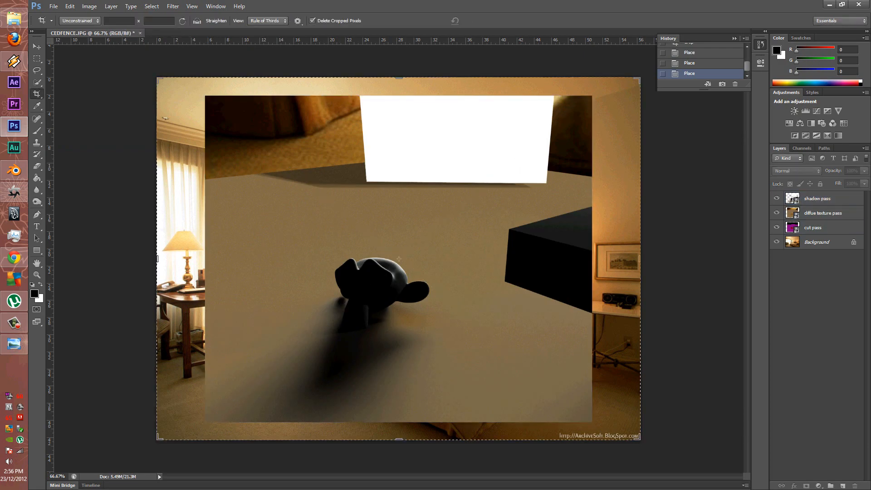
click(823, 214)
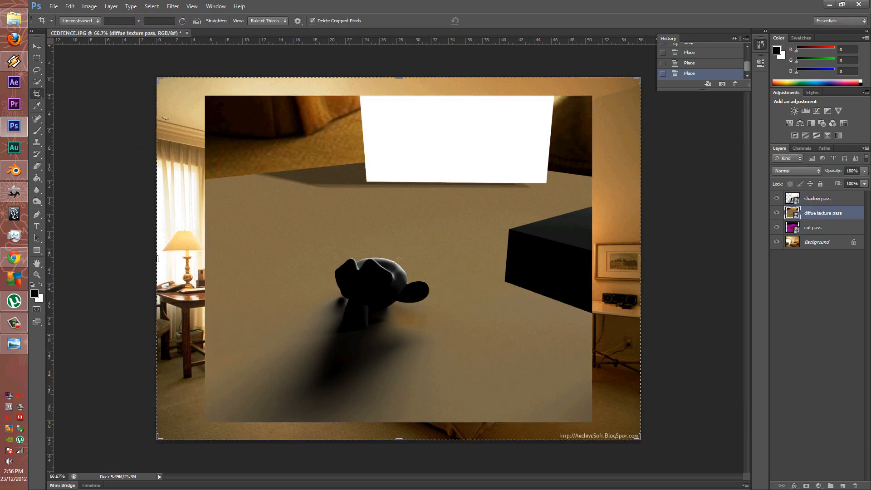
drag(822, 228, 821, 194)
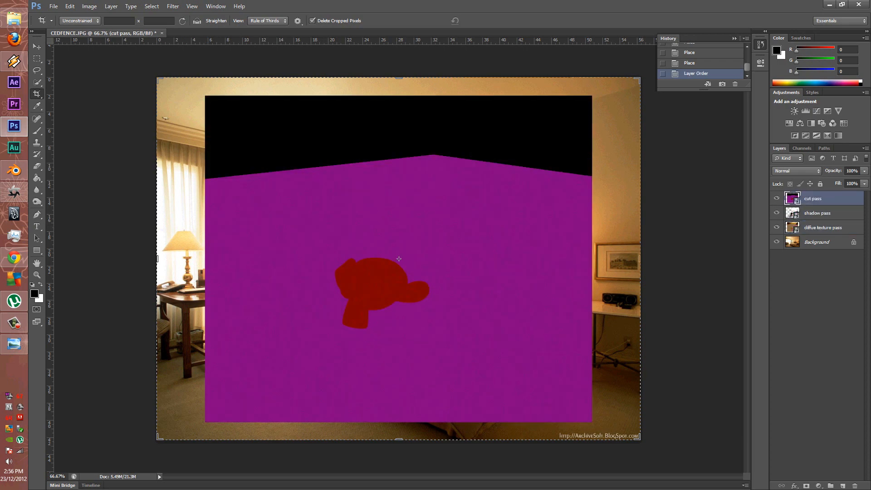
Select all three pass layers for transforming and set their fill to 34%
key(ctrl+alt+a)
key(ctrl+t)
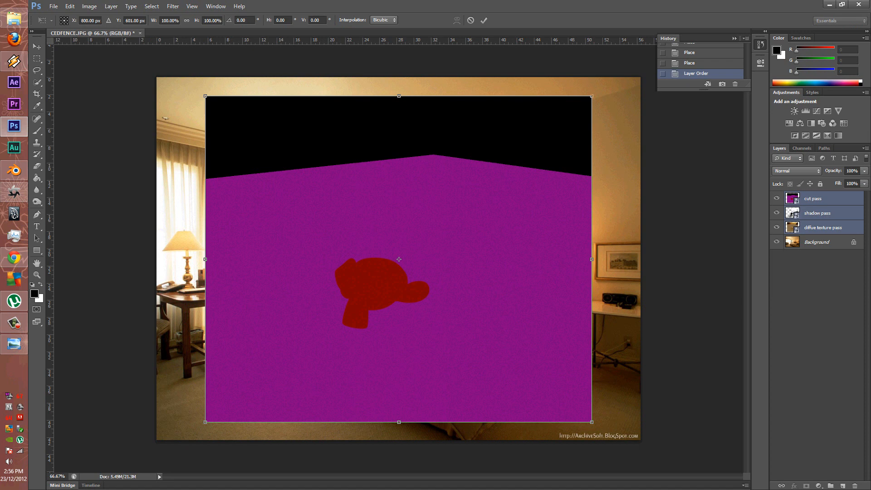
click(865, 183)
drag(864, 194, 834, 193)
Scale the passes to about 78% and position the monkey onto the lower-left carpet
drag(398, 238, 302, 307)
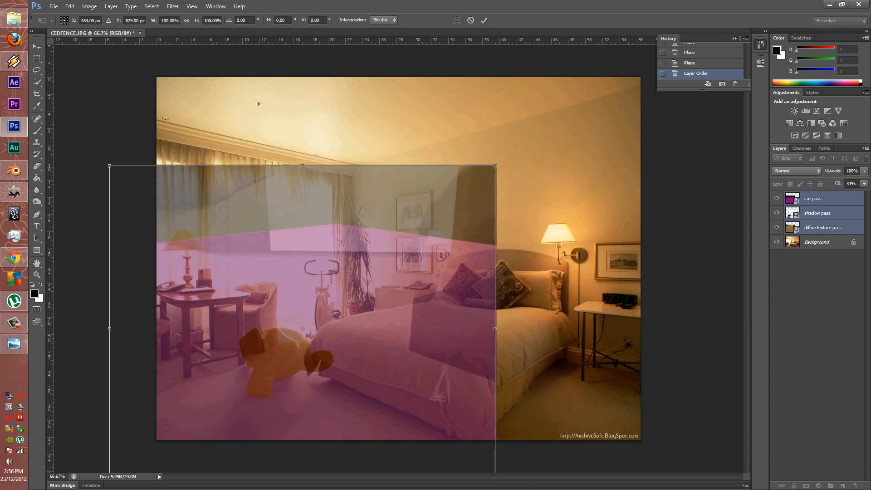
shift+drag(496, 165, 379, 263)
drag(280, 336, 302, 334)
shift+drag(401, 262, 432, 236)
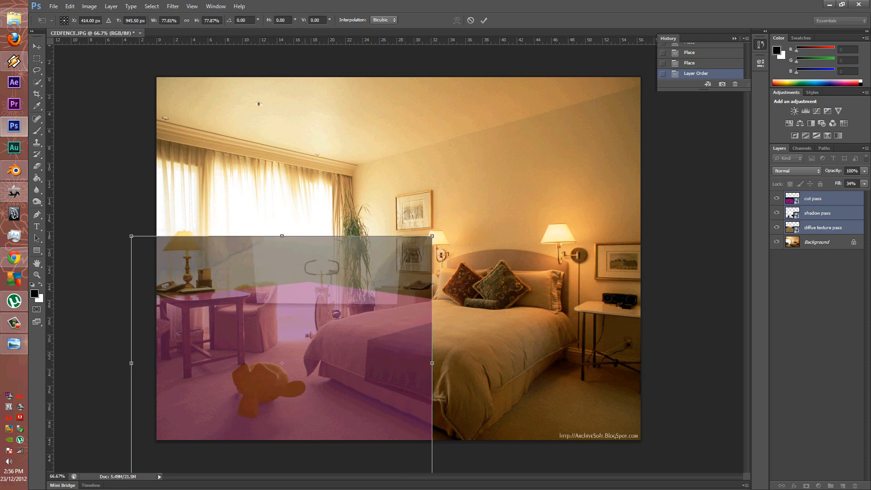
drag(293, 363, 295, 362)
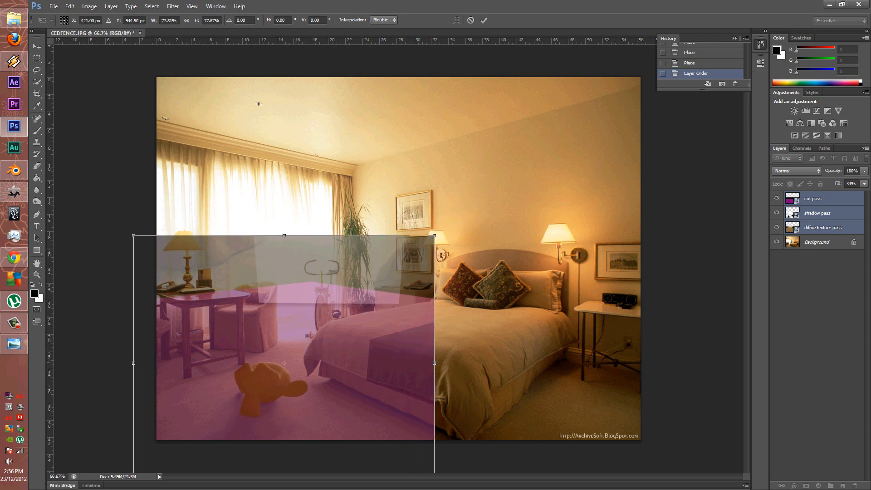
key(Return)
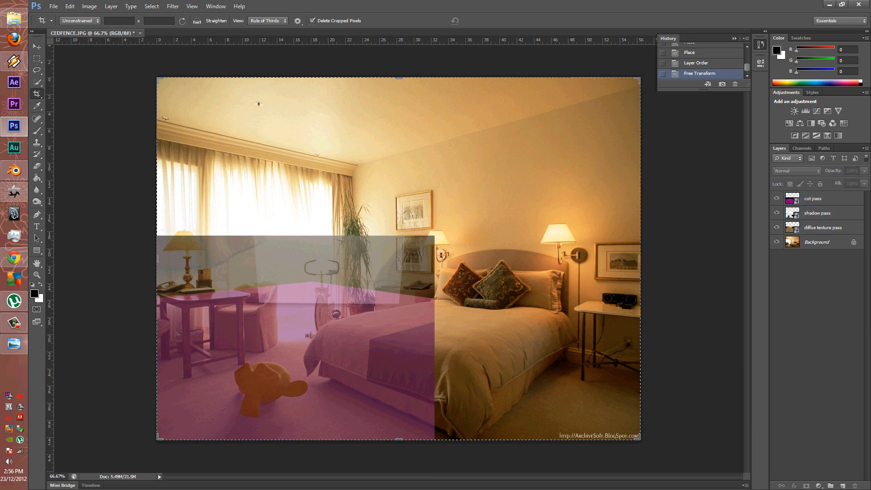
Rasterize the cut pass layer and restore its fill to 100%
right_click(812, 198)
click(762, 268)
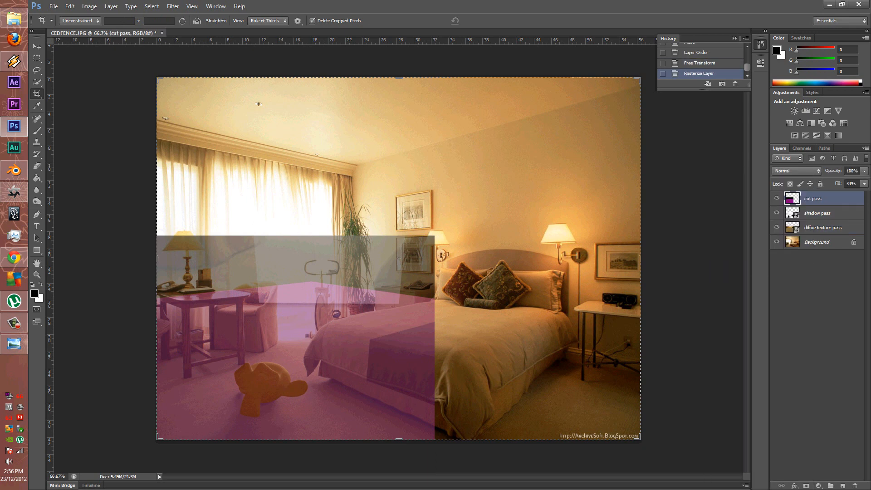
click(864, 184)
click(867, 194)
click(817, 295)
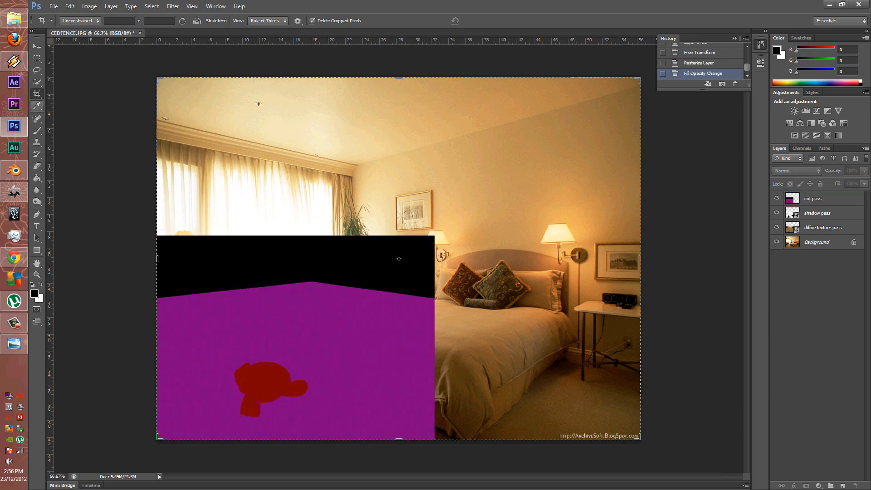
Quick-select the red monkey shape on the cut pass layer
key(j)
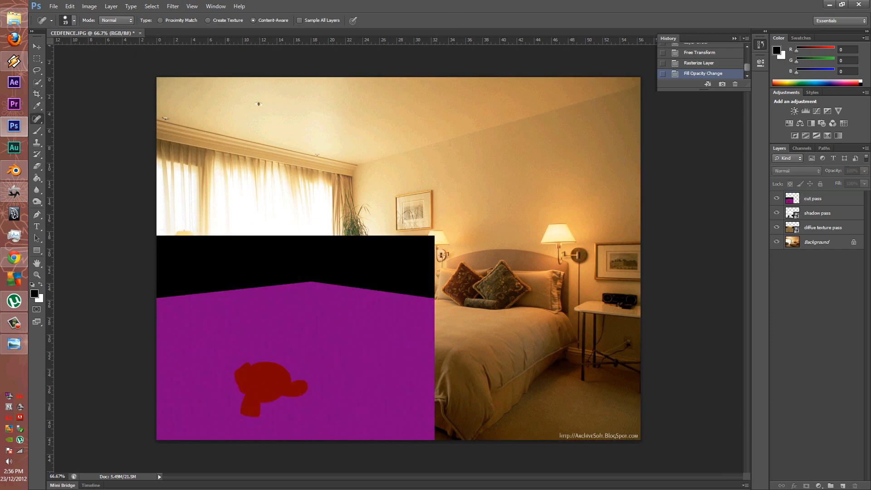
key(w)
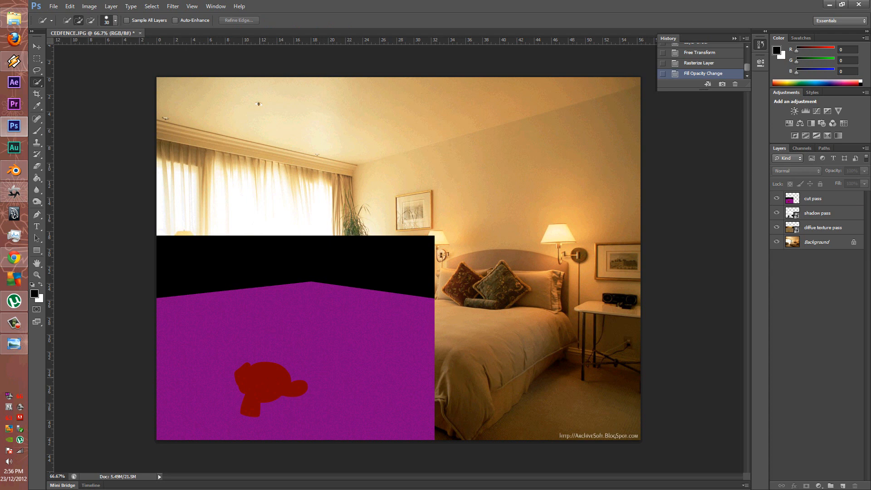
click(259, 377)
key(Return)
click(824, 199)
click(266, 383)
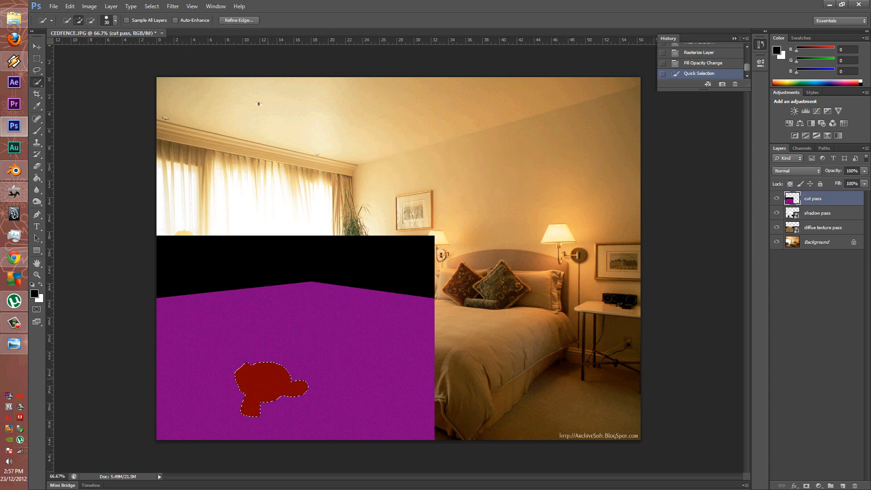
Save the monkey selection as channel 'asdf', deselect, and hide the cut pass layer
right_click(268, 210)
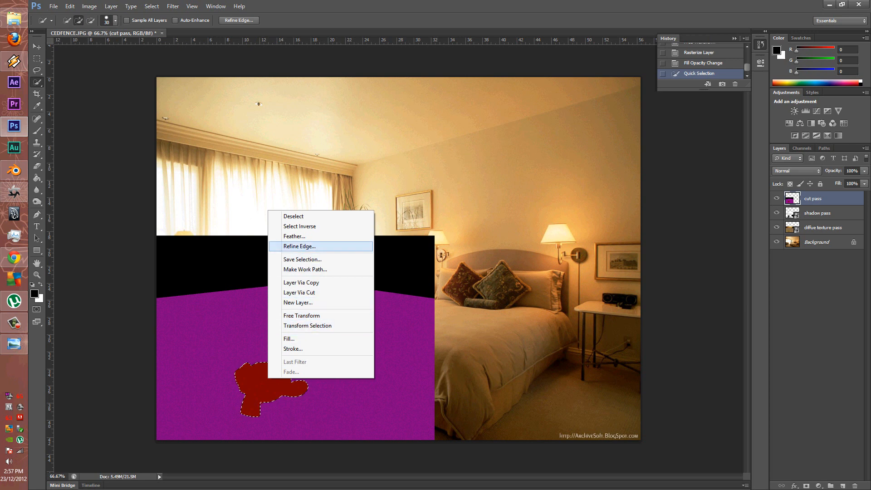
click(302, 259)
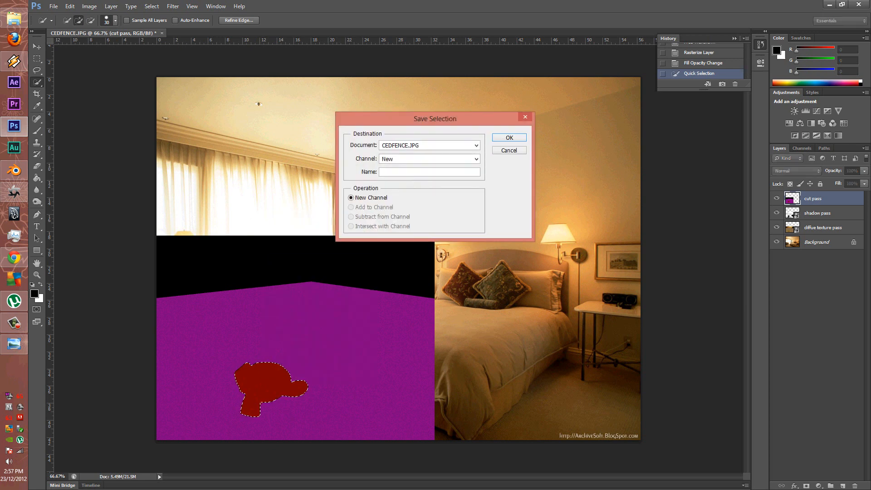
text(asdf)
key(Return)
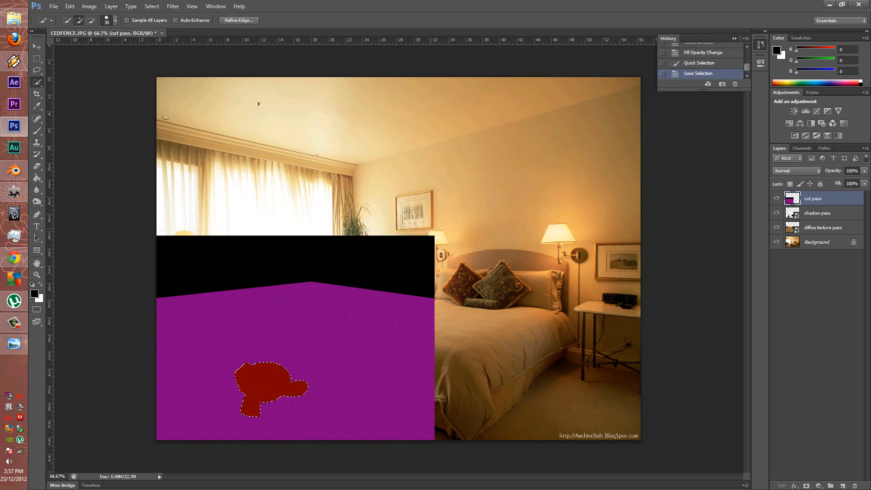
right_click(313, 317)
click(339, 322)
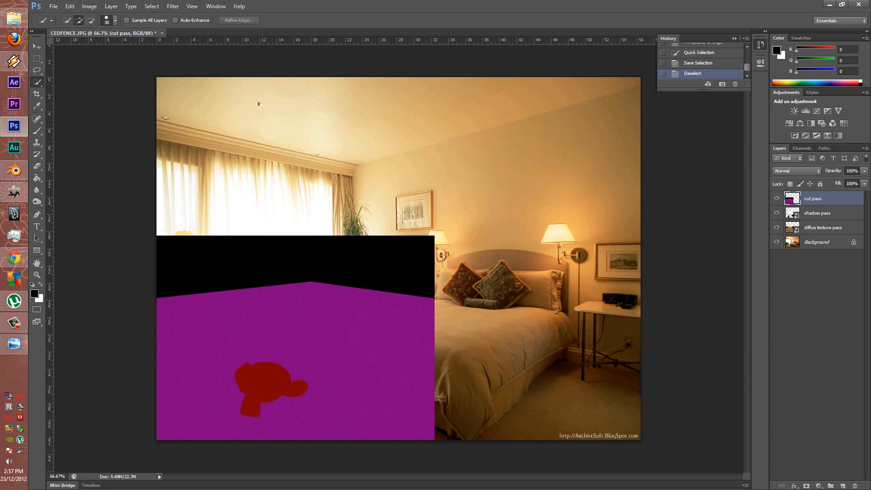
click(777, 198)
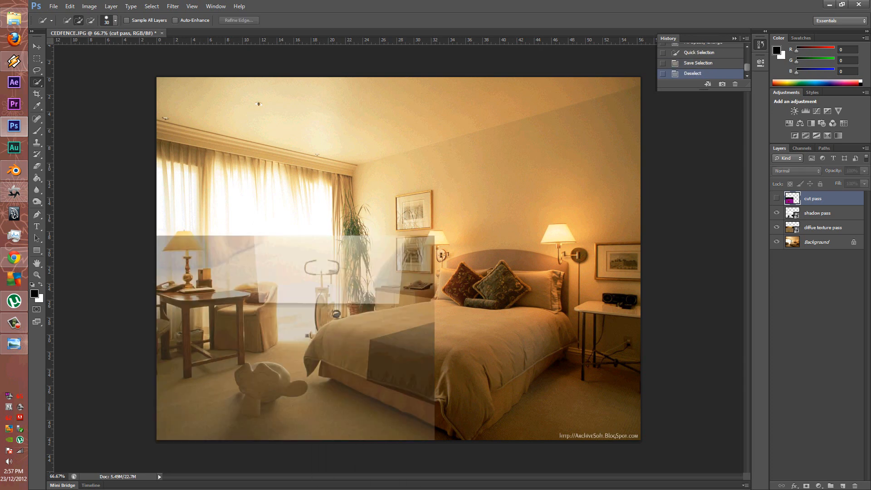
Raise the shadow pass and diffue texture pass fill to 100%
right_click(815, 213)
click(826, 214)
shift+click(825, 227)
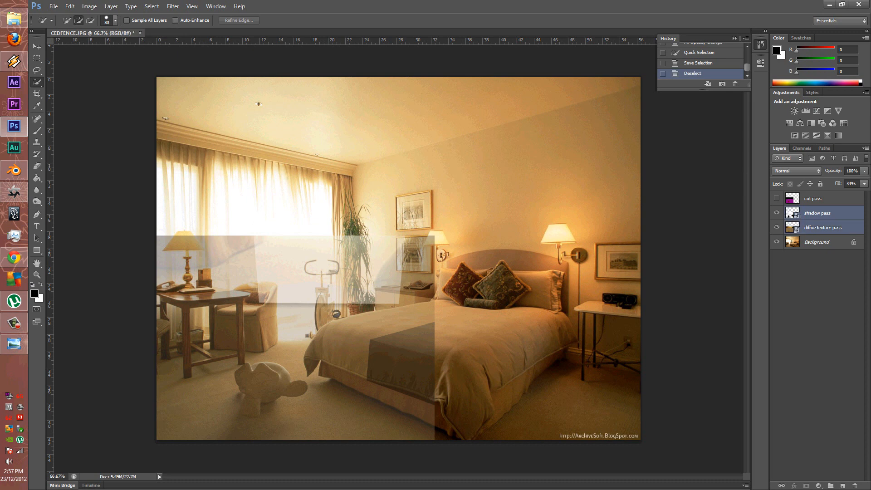
click(864, 184)
drag(836, 195, 867, 195)
click(819, 290)
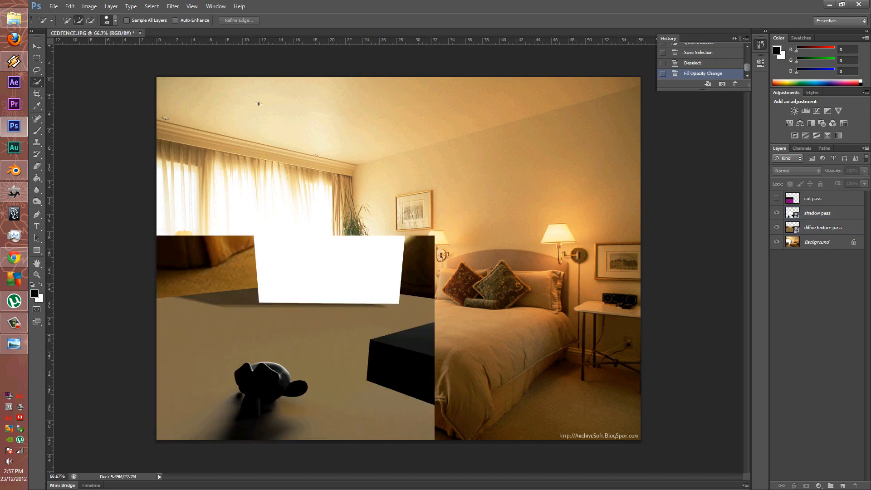
Hide the shadow pass, leaving the diffue texture pass visible and active
click(817, 212)
click(777, 227)
click(776, 213)
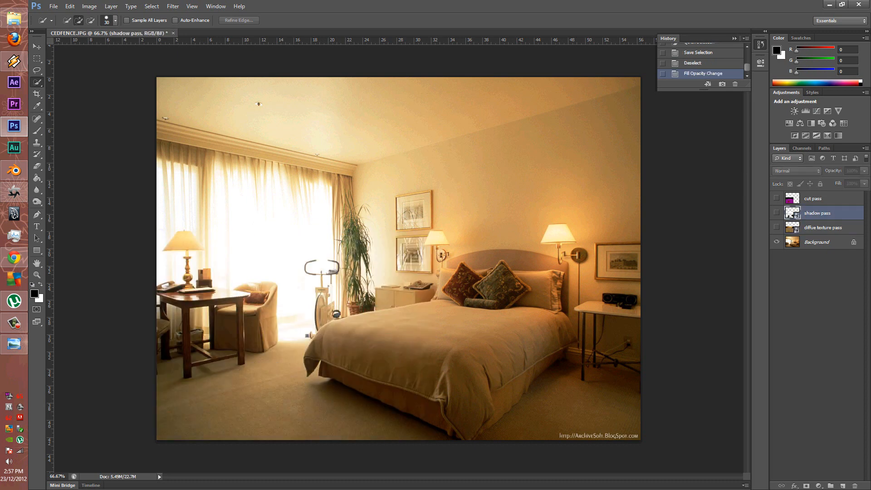
click(777, 228)
click(823, 227)
Load the saved 'asdf' channel as the monkey selection
right_click(274, 230)
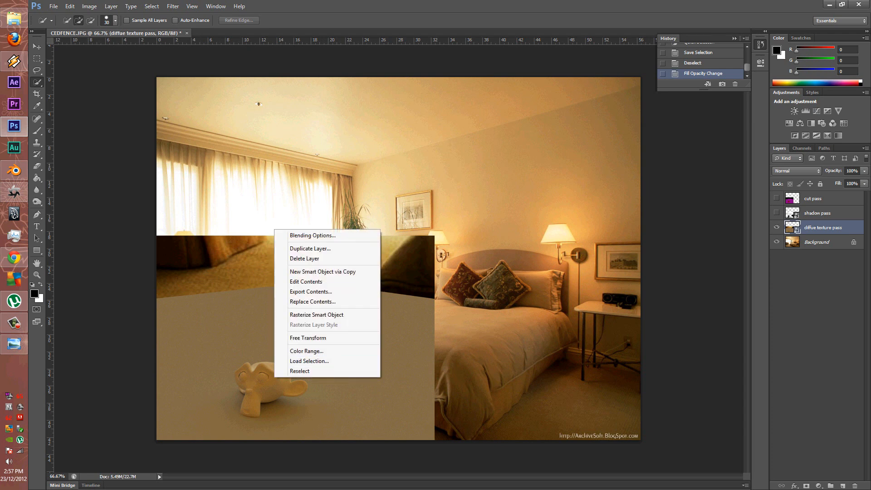
click(318, 360)
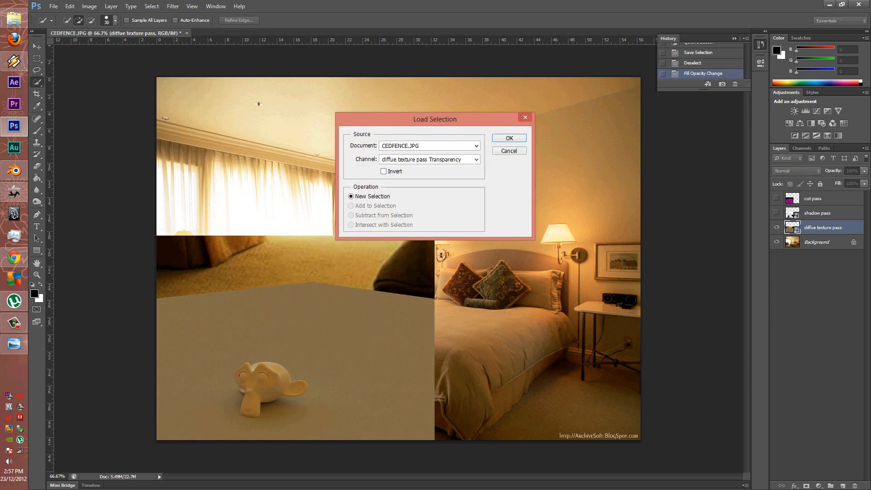
click(430, 159)
click(412, 183)
click(445, 160)
click(445, 183)
key(Return)
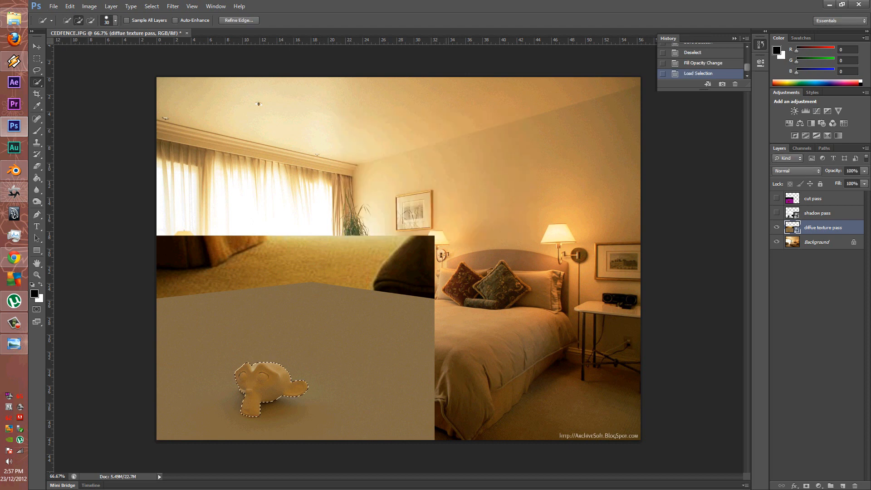
Invert the selection, rasterize the diffue texture pass, delete everything around the monkey, and deselect
right_click(282, 171)
click(297, 186)
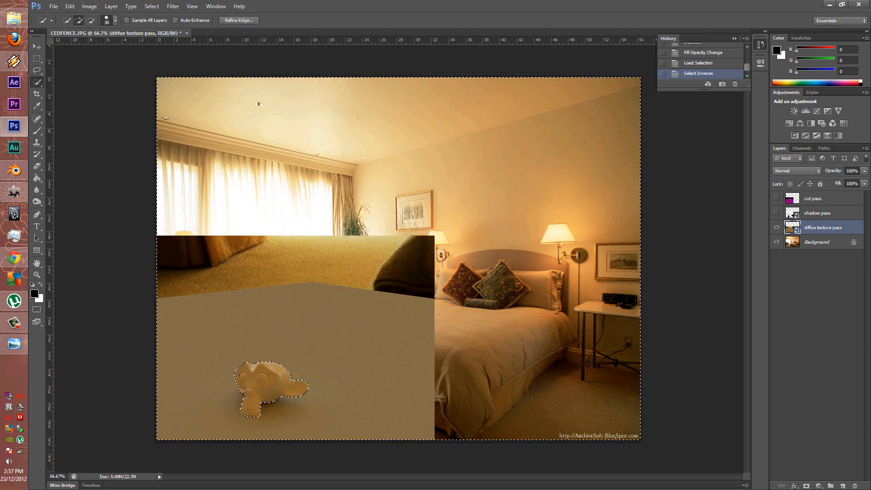
key(Delete)
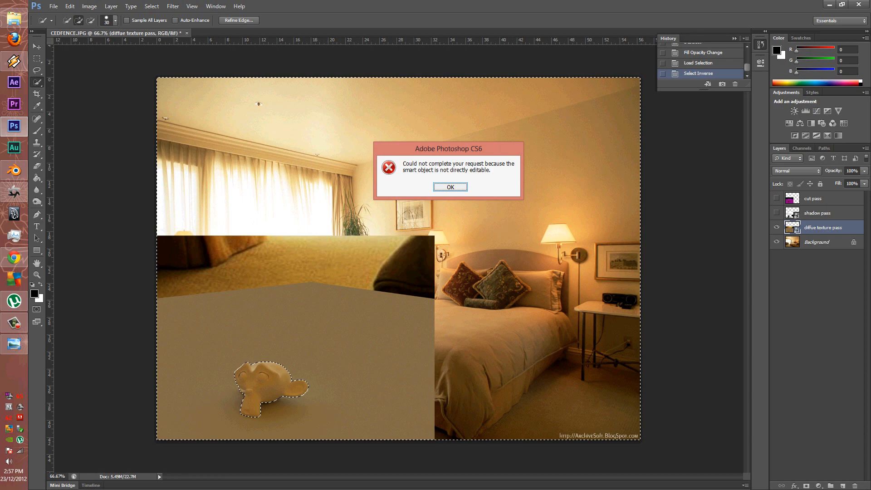
key(Return)
right_click(840, 227)
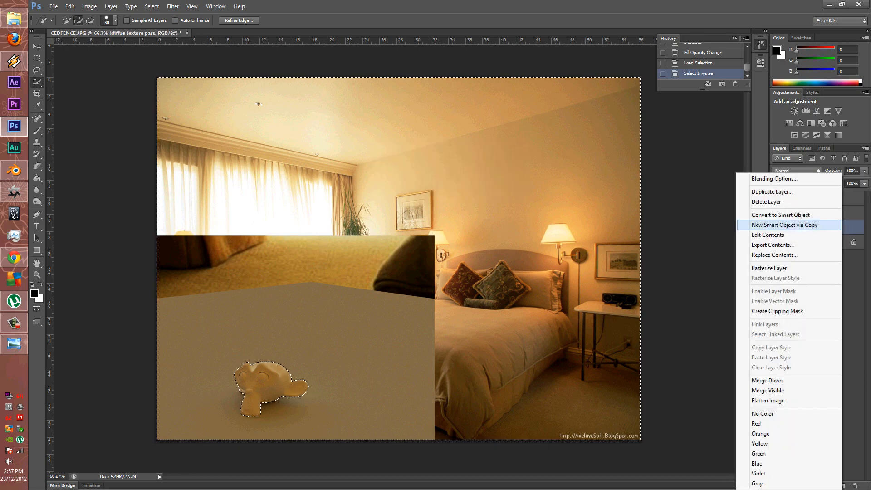
click(769, 268)
key(Delete)
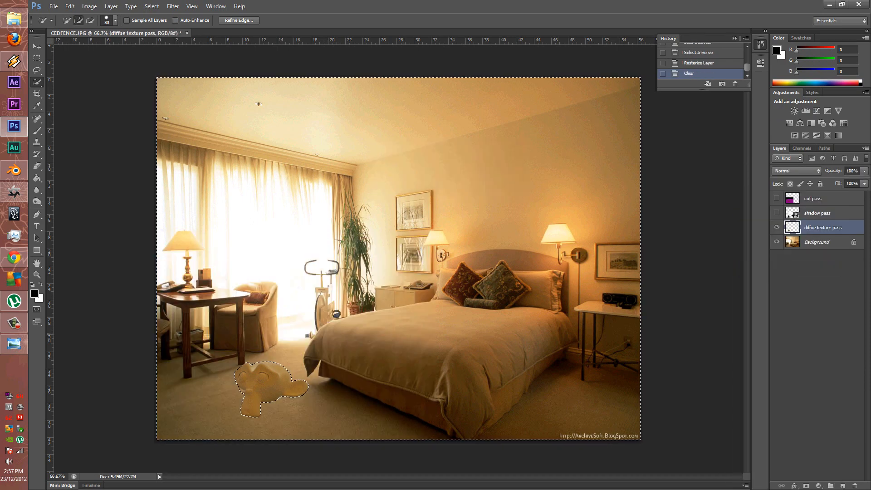
right_click(280, 308)
click(300, 313)
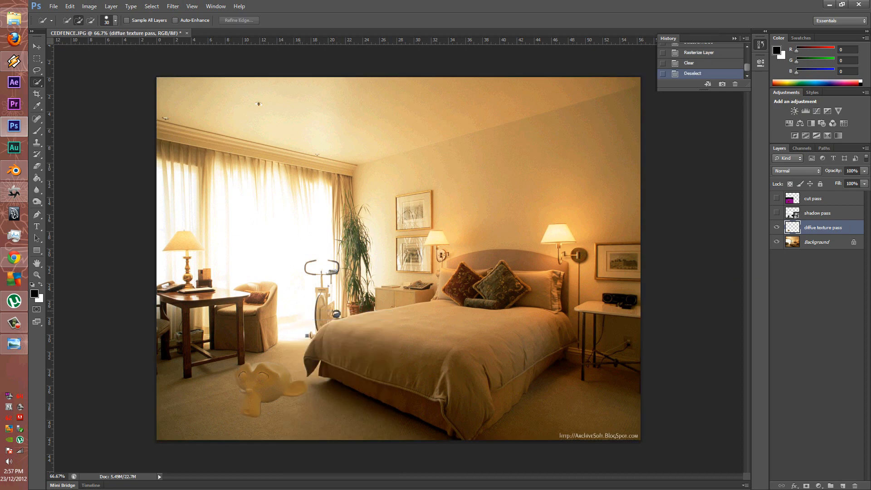
alt+scroll(291, 394, up, 15)
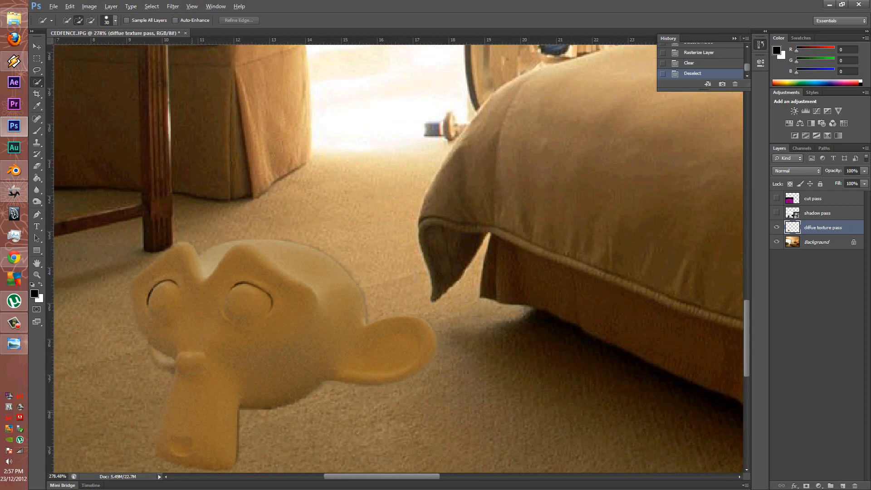
Show the shadow pass layer and rasterize it
alt+scroll(257, 405, down, 15)
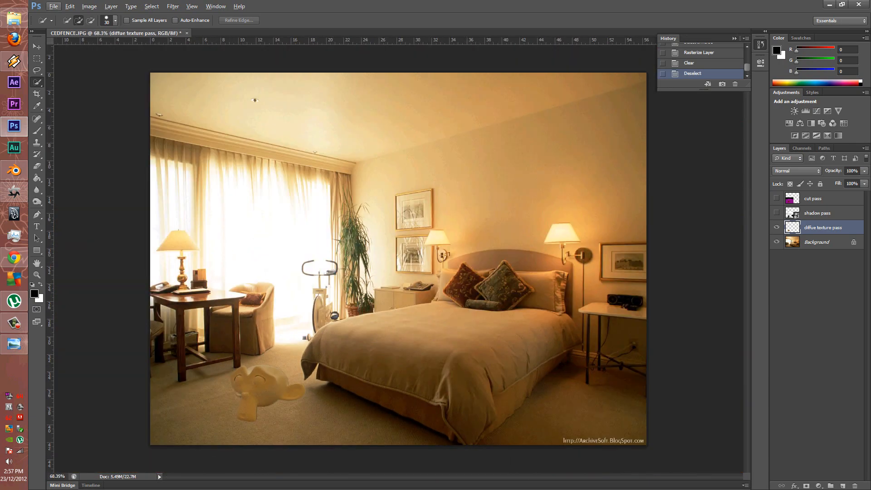
click(776, 213)
click(816, 212)
right_click(811, 213)
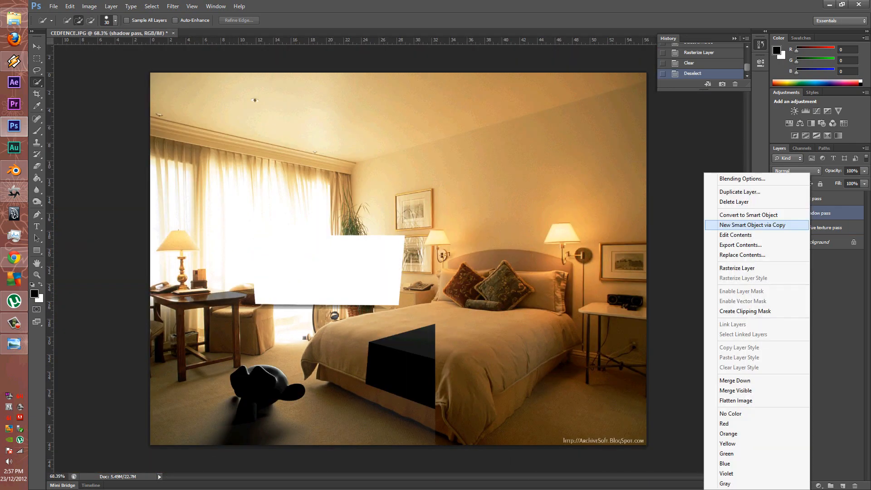
click(737, 267)
Load the 'asdf' selection, delete the monkey area from the shadow pass, and deselect
right_click(272, 367)
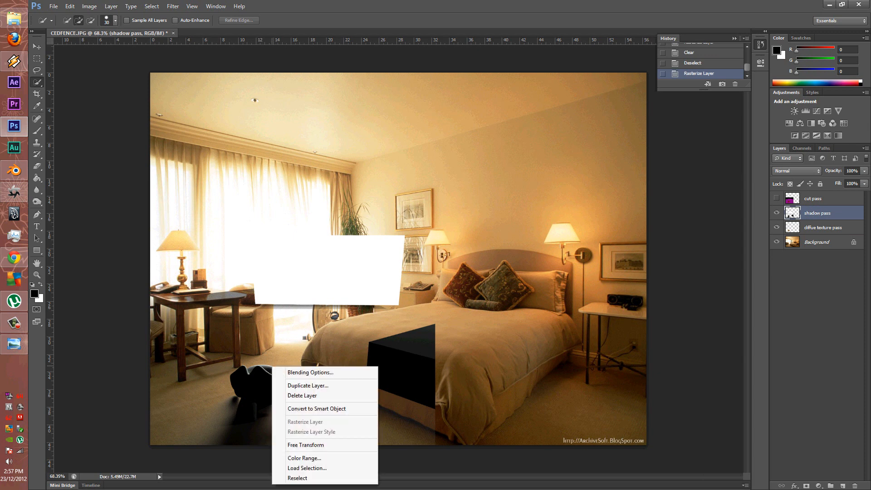
click(307, 468)
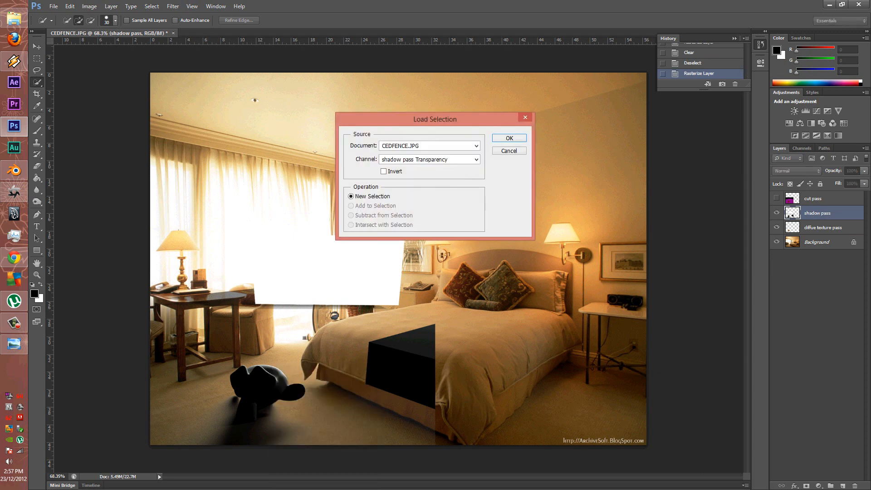
click(476, 160)
click(428, 183)
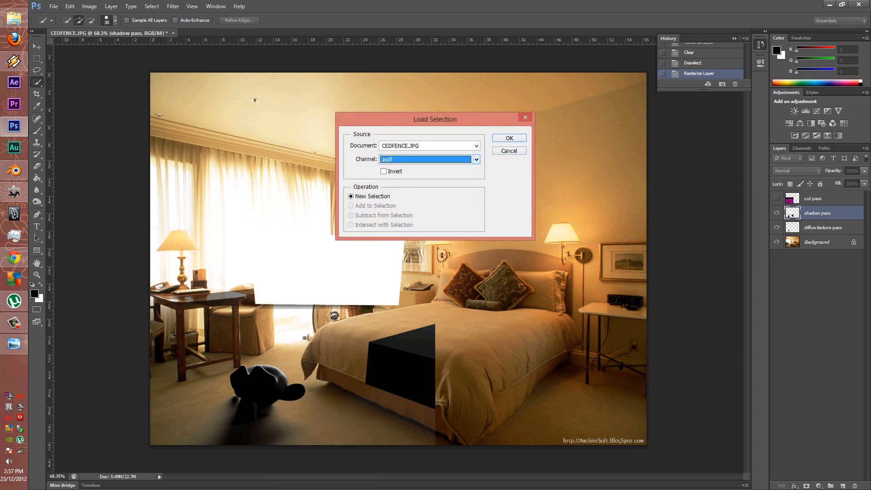
key(Return)
key(Delete)
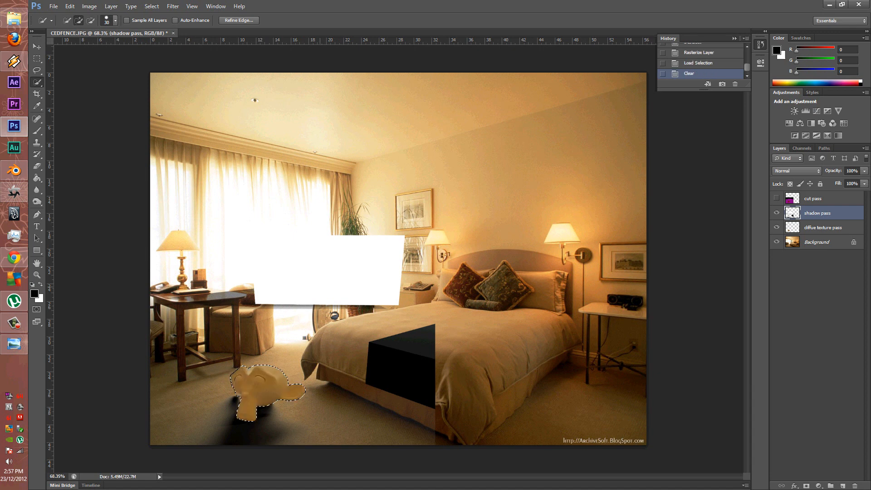
right_click(321, 288)
click(345, 293)
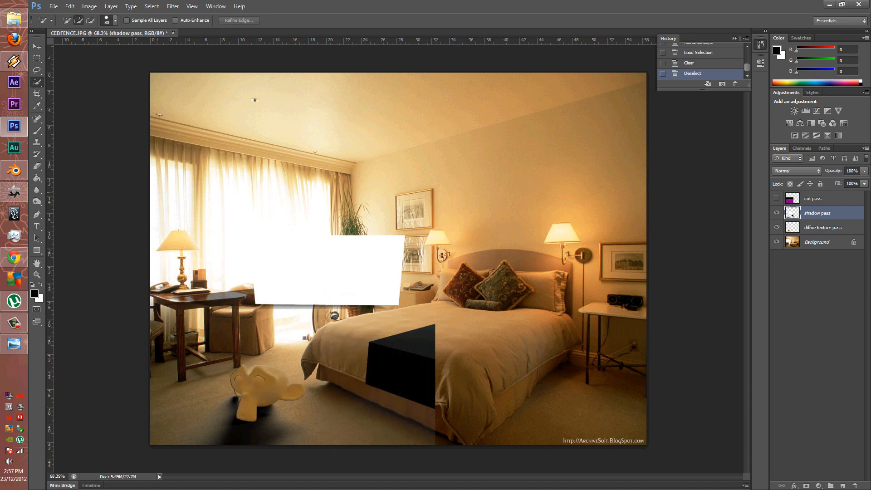
Erase the white patch and dark box from the shadow pass with a 263 eraser
click(37, 165)
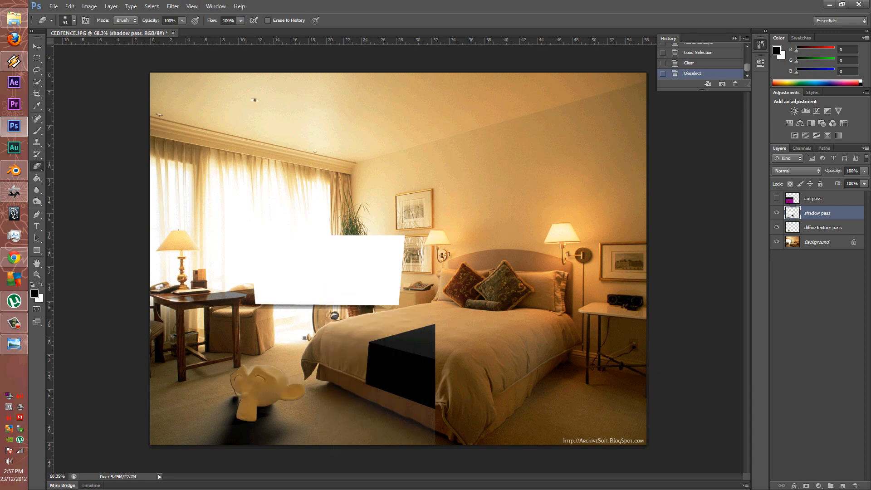
alt+right_drag(331, 235, 358, 236)
mouse_move(380, 266)
mouse_down()
mouse_move(385, 295)
mouse_move(279, 257)
mouse_move(211, 272)
mouse_move(300, 272)
mouse_move(440, 351)
mouse_move(400, 354)
mouse_move(372, 376)
mouse_up()
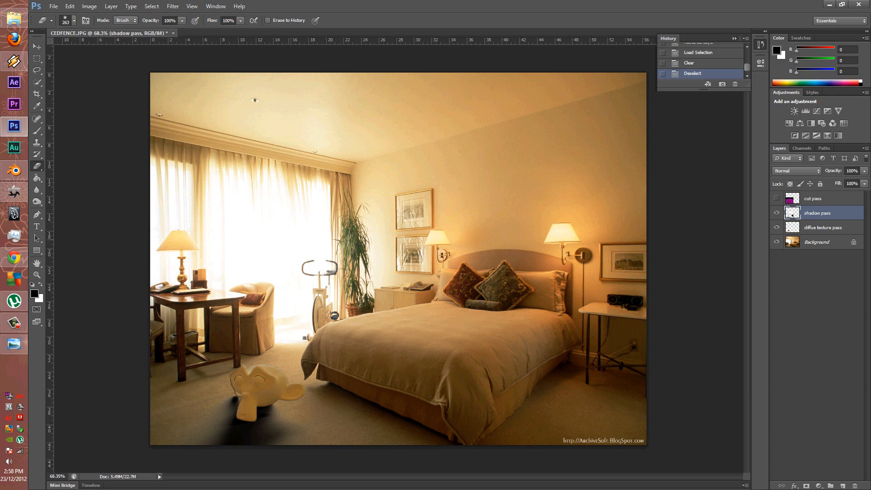
drag(231, 128, 232, 130)
alt+scroll(259, 363, down, 3)
alt+scroll(261, 381, up, 14)
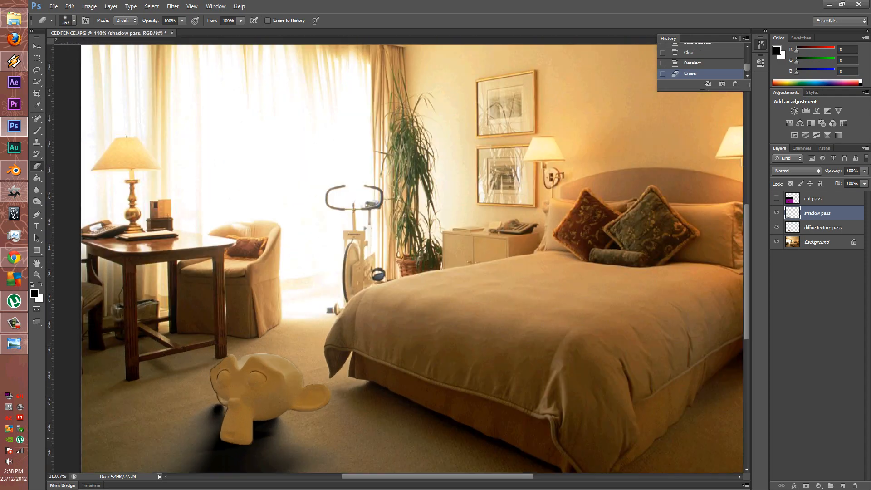
alt+scroll(472, 206, down, 3)
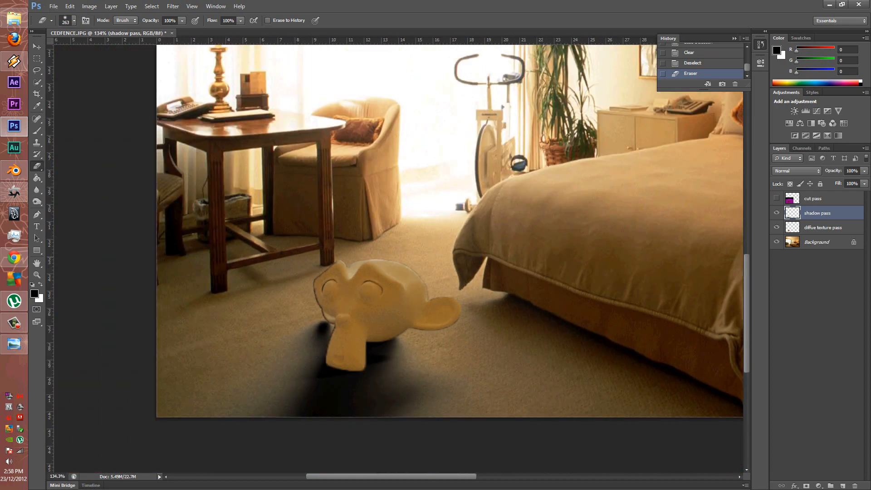
Lower the diffue texture pass fill to 53%
click(823, 228)
click(864, 184)
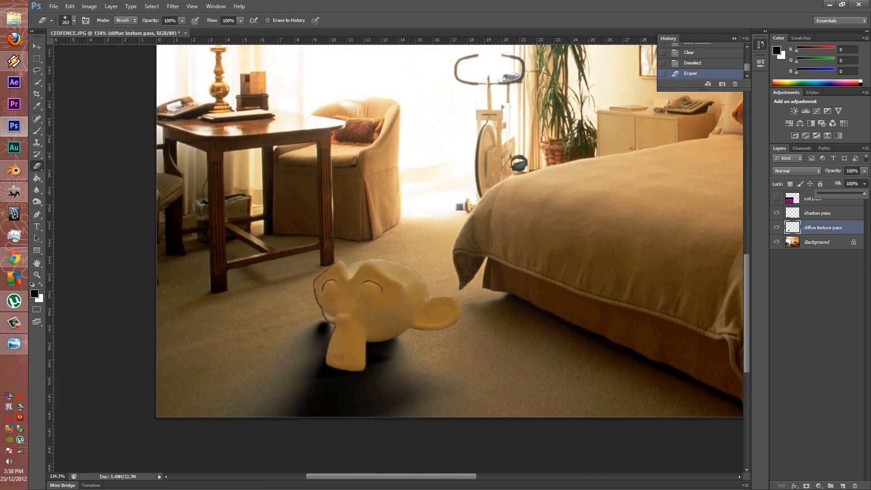
drag(864, 194, 845, 194)
Set the shadow pass fill to 55% to soften the monkey's shadow
click(817, 213)
click(864, 184)
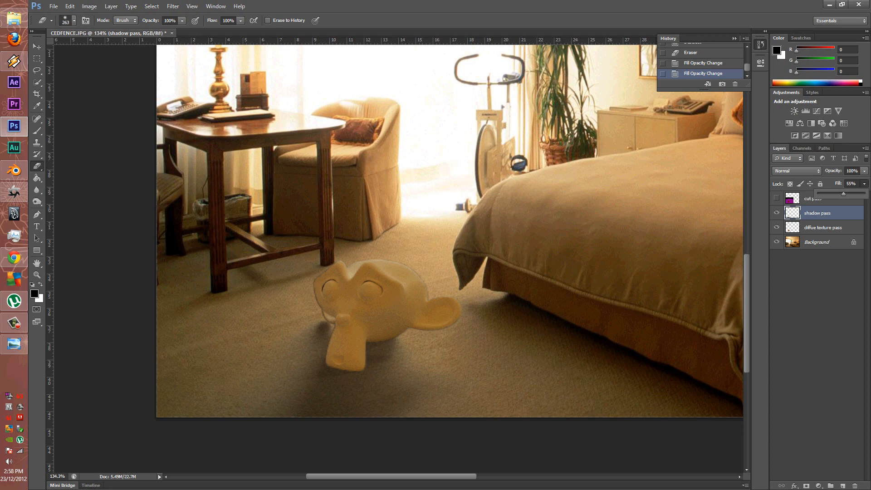
click(817, 290)
alt+scroll(526, 249, down, 7)
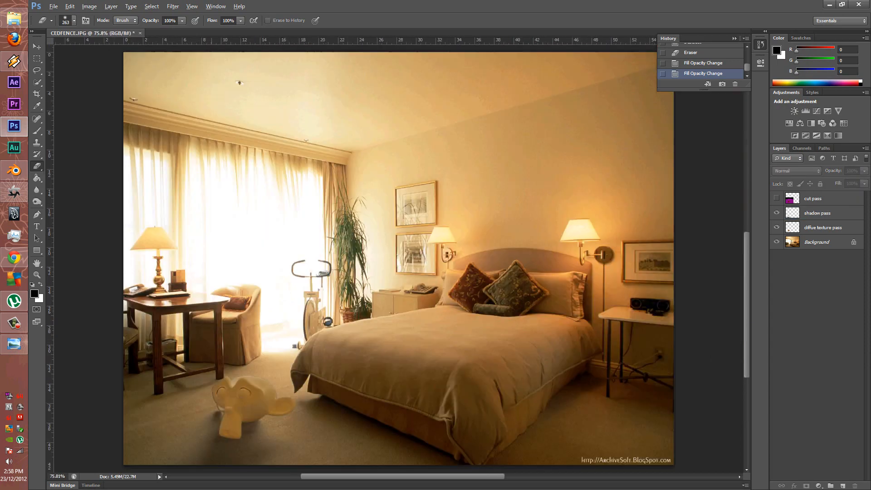
alt+scroll(396, 263, down, 1)
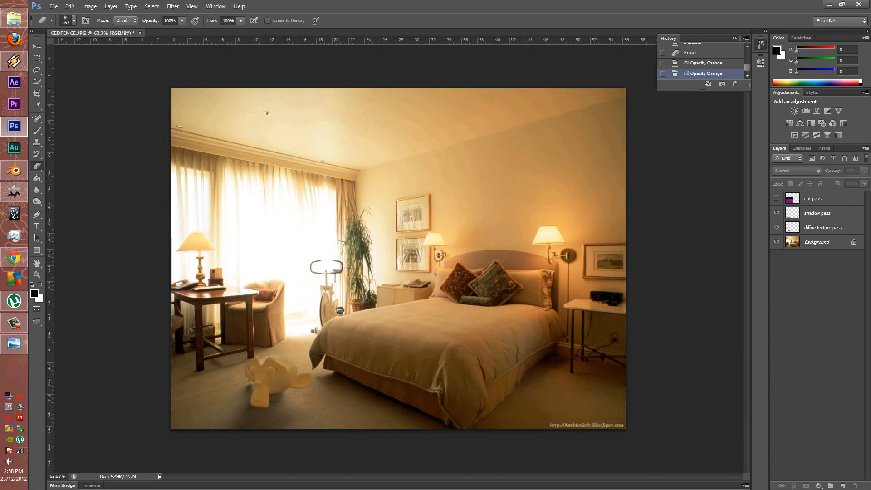
alt+scroll(295, 358, up, 11)
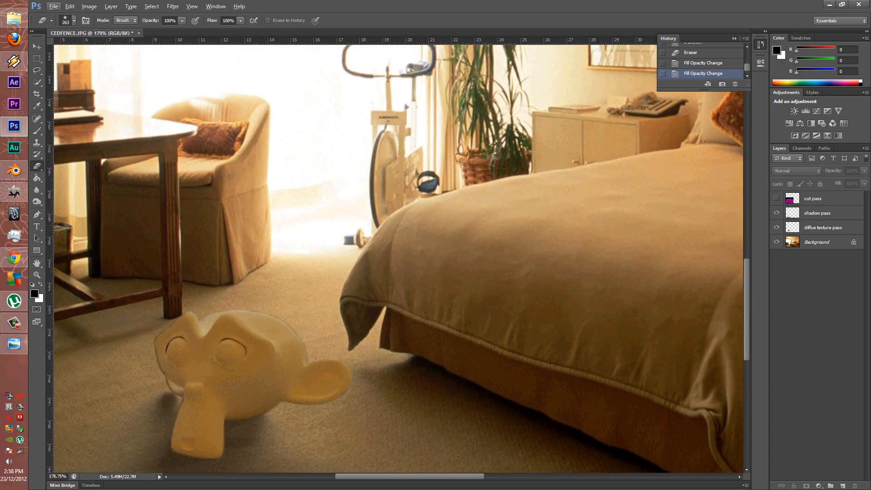
Shrink the eraser to 87 on the diffue texture pass, then hide that layer
click(823, 228)
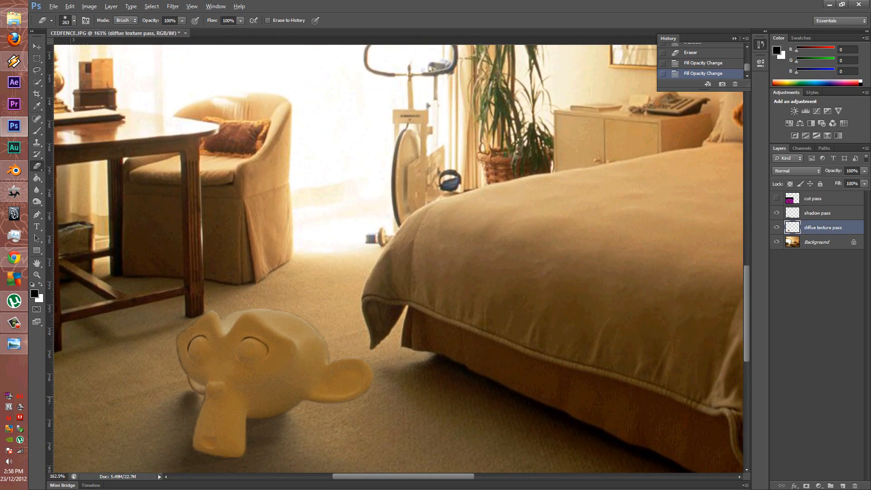
alt+right_drag(399, 290, 363, 290)
alt+scroll(64, 436, up, 4)
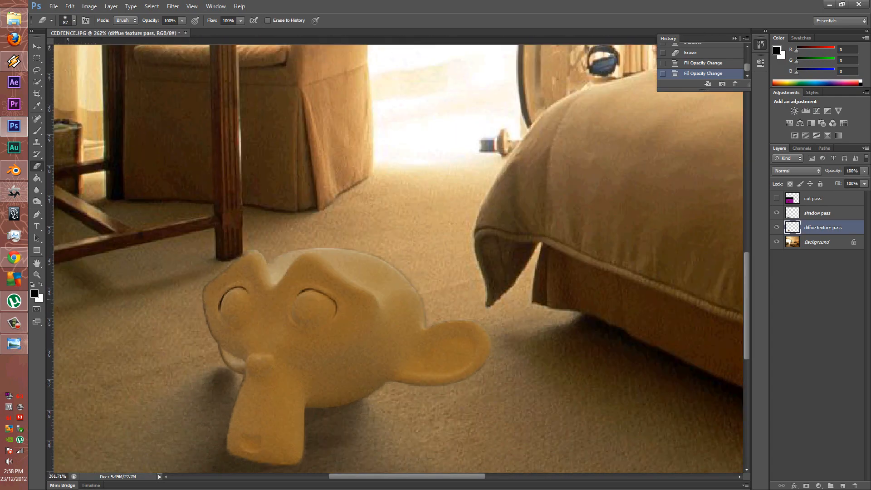
alt+scroll(186, 399, up, 1)
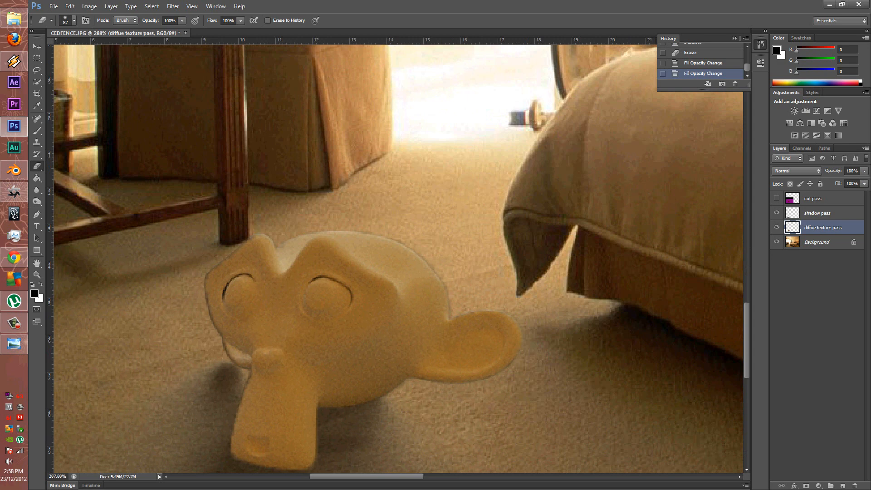
click(776, 227)
Select the shadow pass layer and shrink the Eraser brush to 60
click(37, 142)
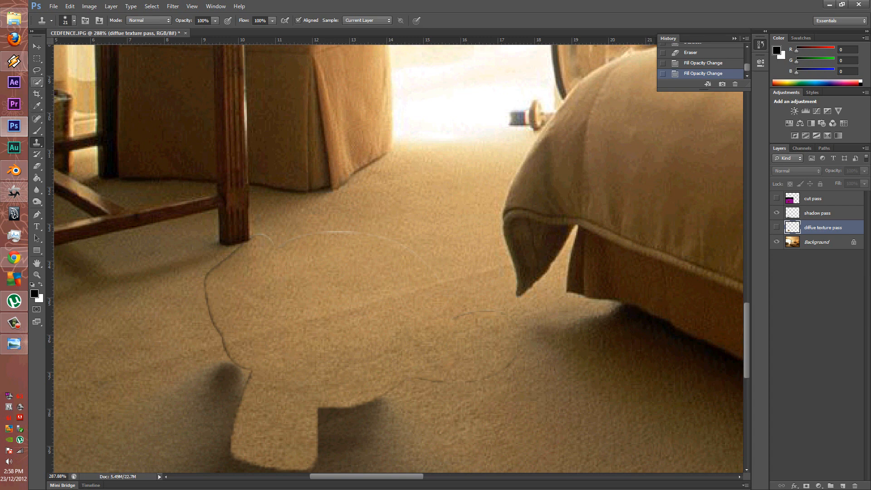
click(37, 166)
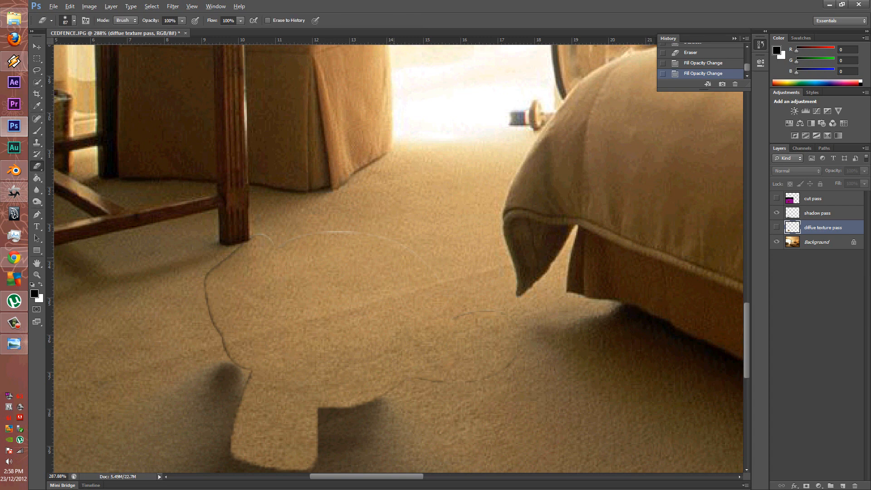
alt+right_drag(395, 257, 396, 257)
click(777, 227)
click(777, 226)
click(817, 213)
alt+right_drag(457, 282, 428, 282)
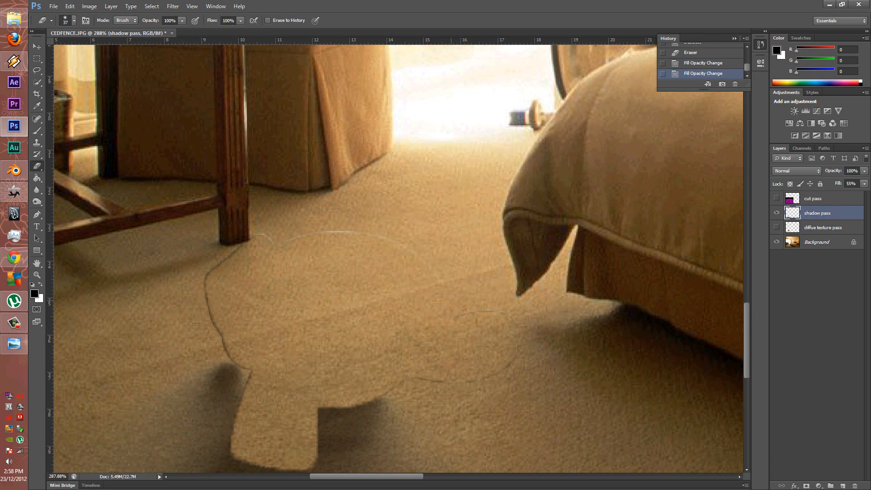
Erase the stray dark outline's top arc and remaining segments from the shadow layer
mouse_move(415, 253)
mouse_down()
mouse_move(328, 235)
mouse_move(254, 240)
mouse_move(207, 277)
mouse_move(214, 308)
mouse_up()
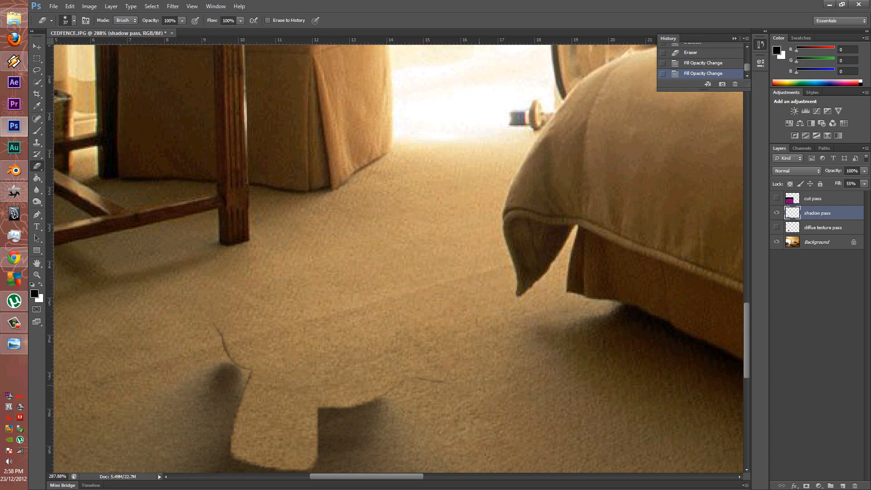
drag(479, 385, 413, 367)
drag(216, 328, 223, 343)
click(391, 377)
alt+scroll(336, 305, down, 11)
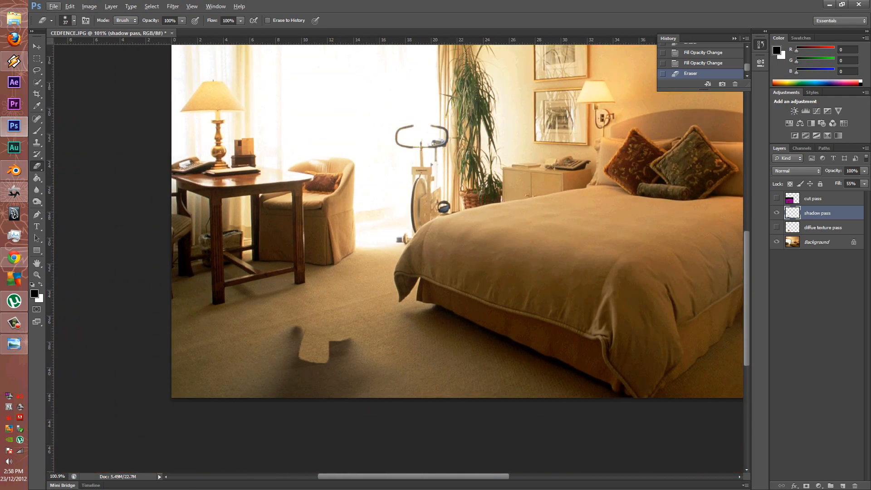
Make the diffuse texture layer visible again and select it
click(776, 227)
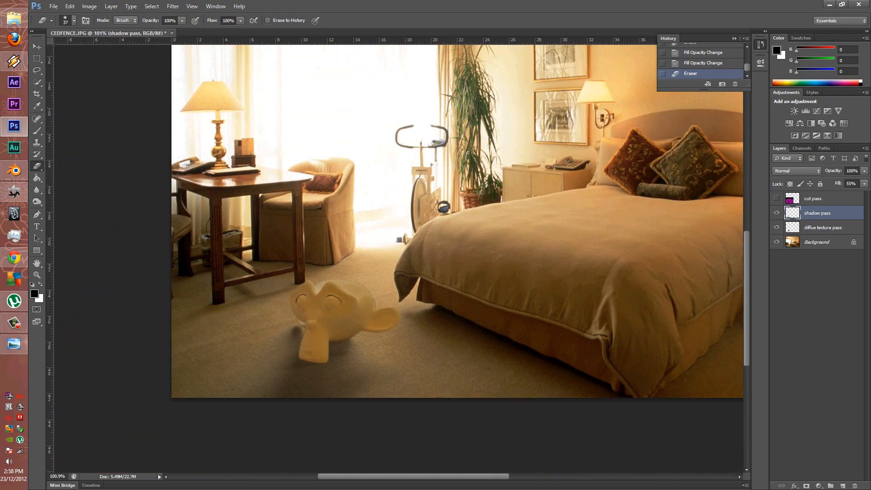
alt+scroll(343, 254, down, 5)
alt+scroll(343, 249, up, 3)
alt+scroll(223, 426, up, 5)
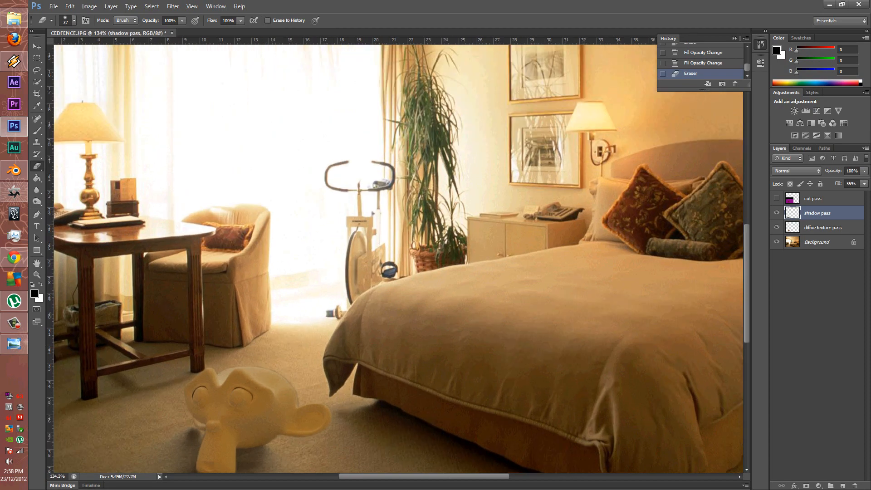
alt+scroll(503, 286, down, 4)
alt+scroll(399, 369, up, 7)
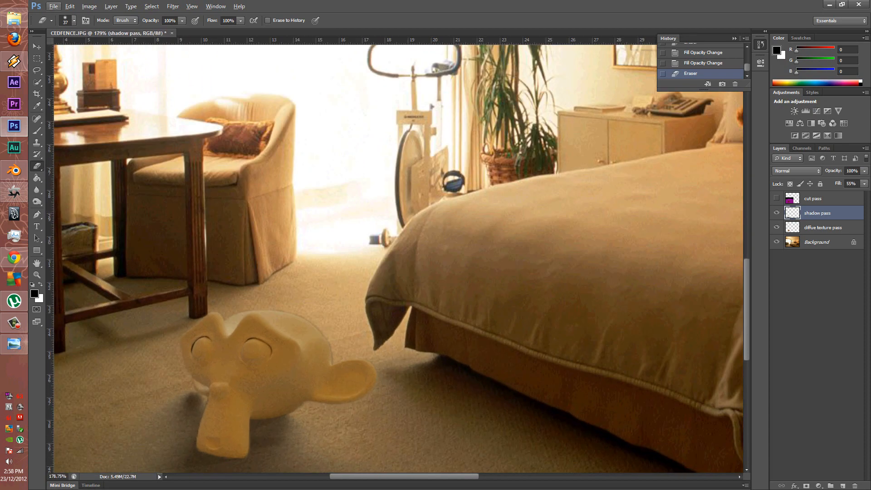
click(822, 228)
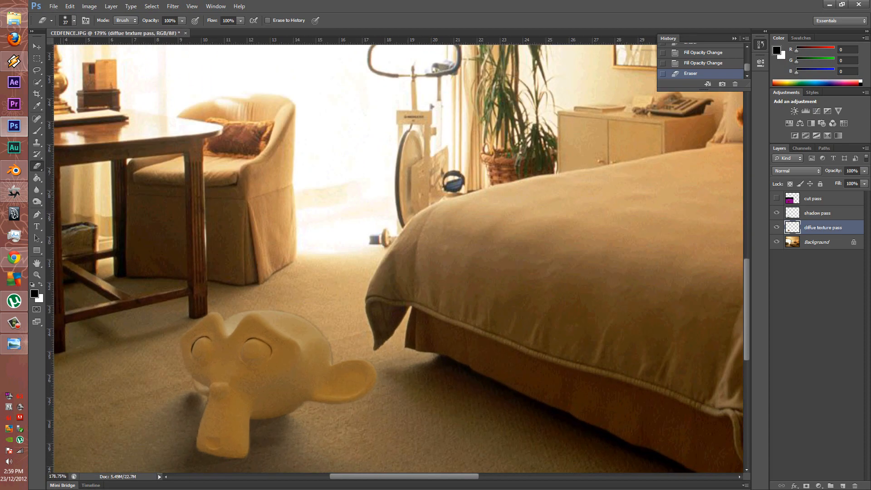
click(37, 177)
Set up the Dodge Tool with a 68 brush, Midtones range and 55% exposure
click(36, 190)
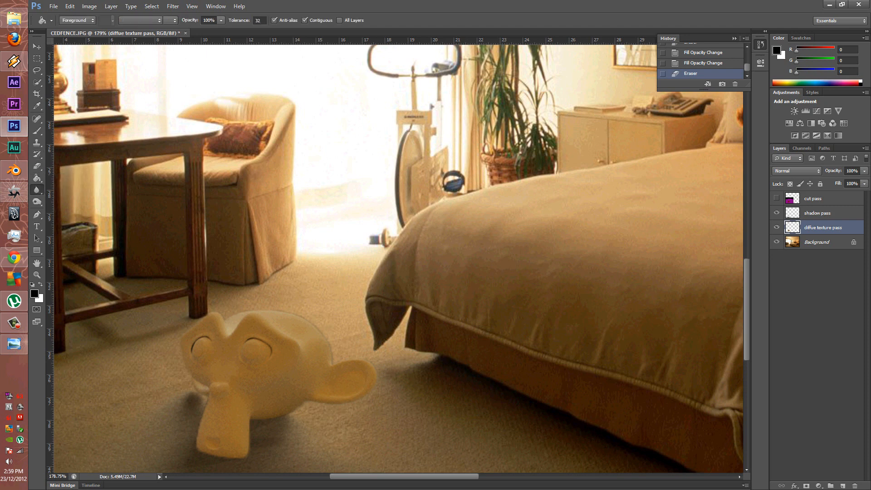
click(37, 201)
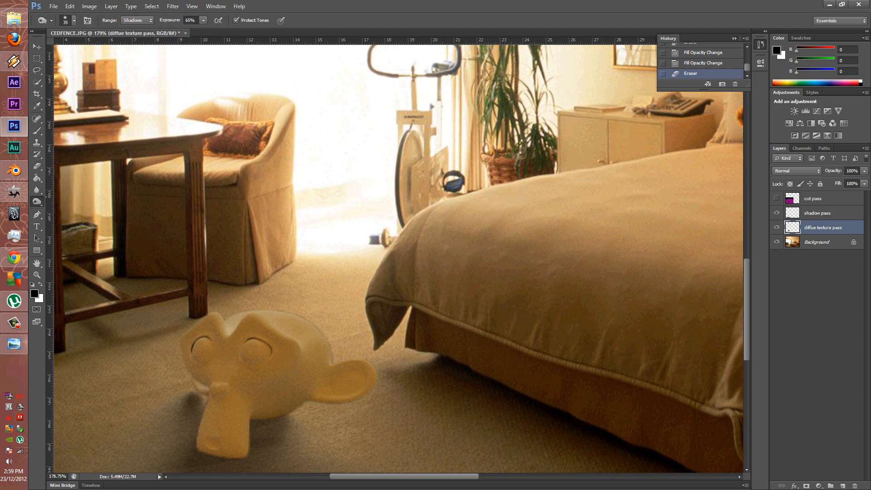
click(76, 200)
alt+right_drag(282, 342, 240, 343)
click(136, 20)
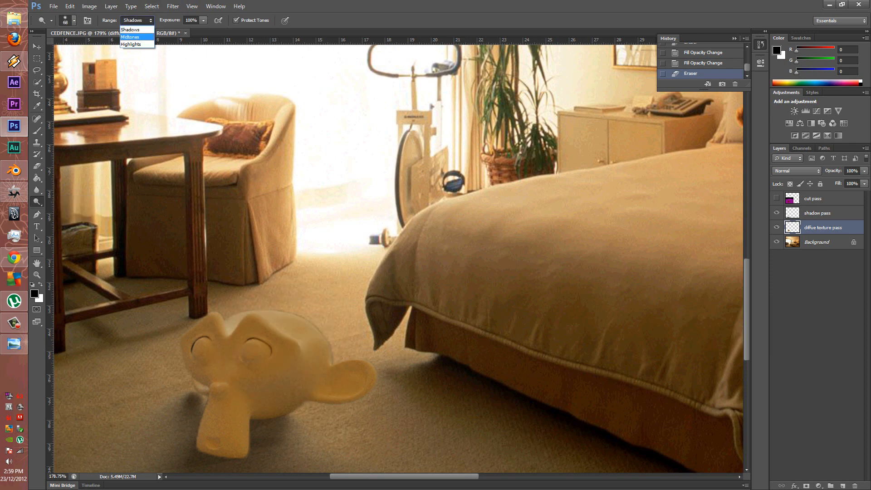
click(134, 34)
click(204, 20)
drag(203, 30, 182, 31)
Dodge the right side and top of the monkey head, then fit the image on screen
mouse_move(302, 347)
mouse_down()
mouse_move(263, 315)
mouse_move(245, 317)
mouse_move(335, 353)
mouse_move(299, 325)
mouse_move(240, 319)
mouse_up()
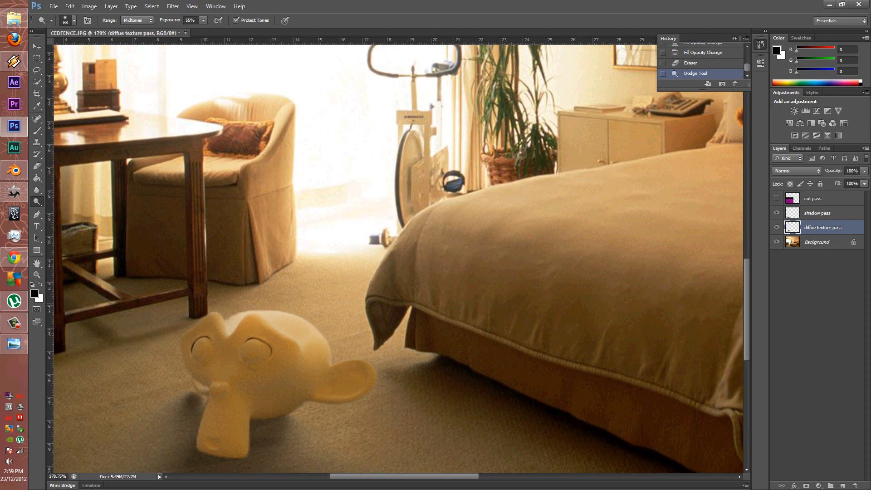
mouse_move(326, 333)
mouse_down()
mouse_move(339, 345)
mouse_move(331, 359)
mouse_move(368, 370)
mouse_move(369, 355)
mouse_move(330, 342)
mouse_move(323, 327)
mouse_up()
key(ctrl+0)
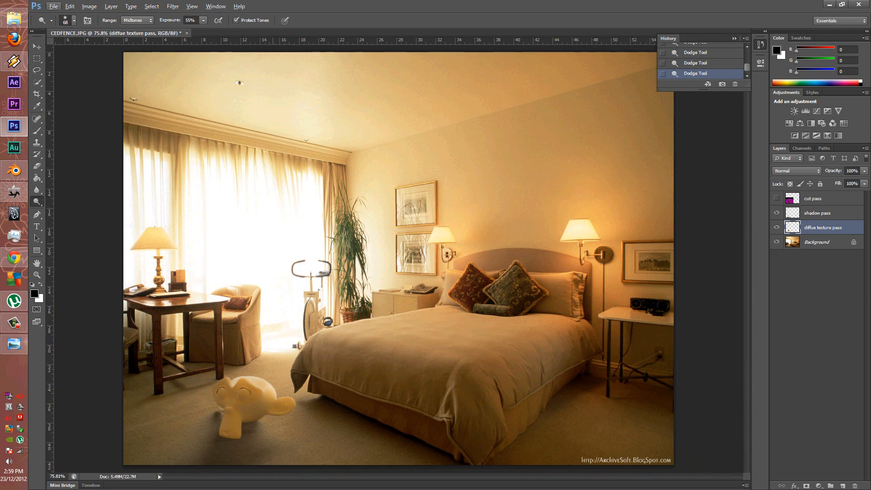
alt+scroll(229, 438, up, 13)
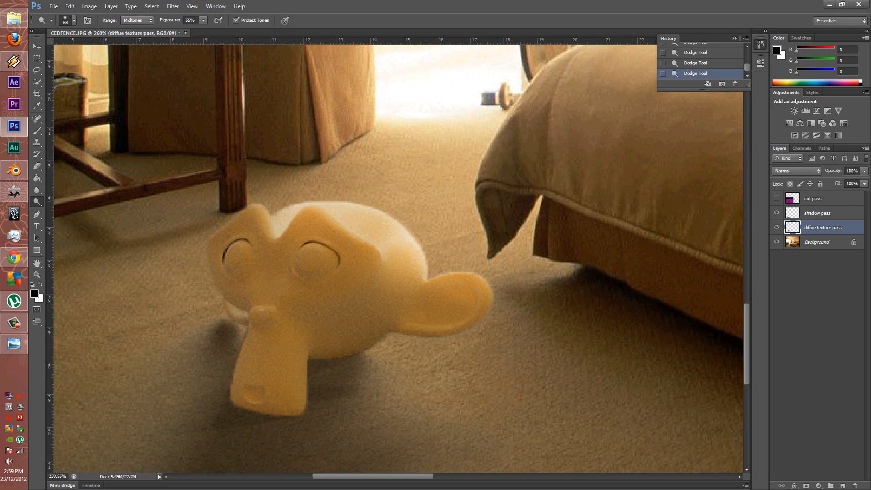
Switch to the Burn Tool on Midtones with brush size 11 and darken the muzzle's bottom edge
right_click(37, 201)
click(74, 209)
click(137, 20)
click(134, 33)
click(203, 20)
alt+right_drag(294, 435, 280, 435)
drag(300, 413, 230, 404)
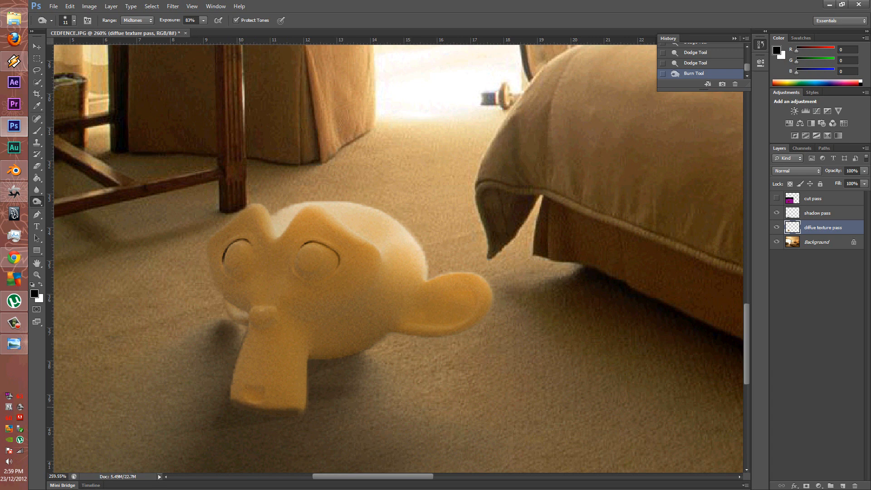
Try burning the muzzle's right and bottom edges with a 46 brush, then undo those strokes
alt+right_drag(318, 408, 339, 407)
mouse_move(325, 408)
mouse_down()
mouse_move(314, 394)
mouse_move(321, 373)
mouse_move(353, 364)
mouse_move(317, 367)
mouse_up()
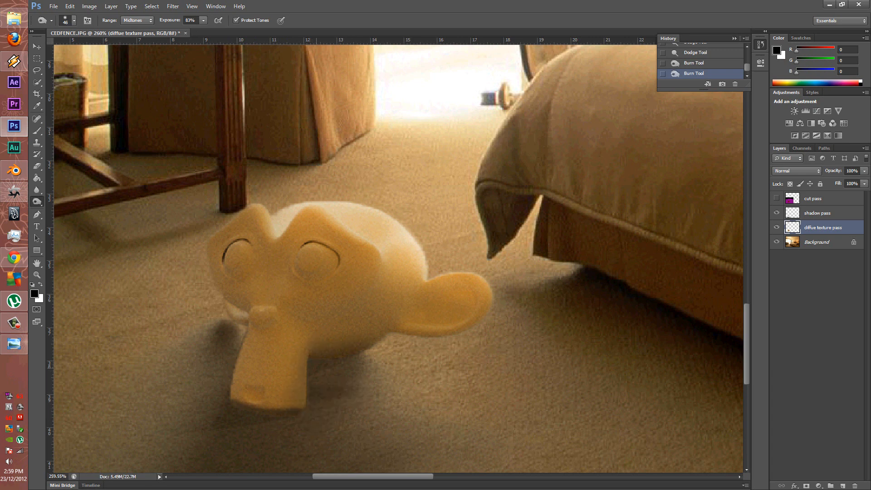
mouse_move(281, 406)
mouse_down()
mouse_move(236, 394)
mouse_move(226, 410)
mouse_up()
key(ctrl+alt+z)
key(ctrl+alt+z)
key(ctrl+alt+z)
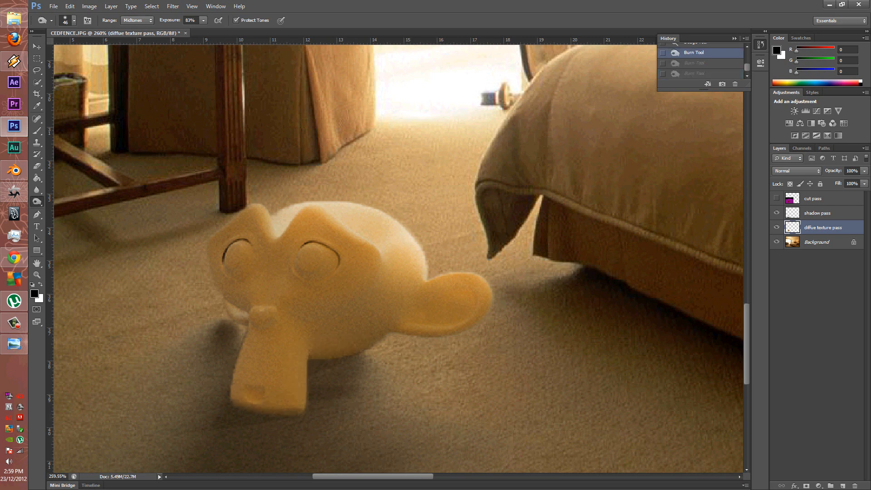
key(shift+ctrl+z)
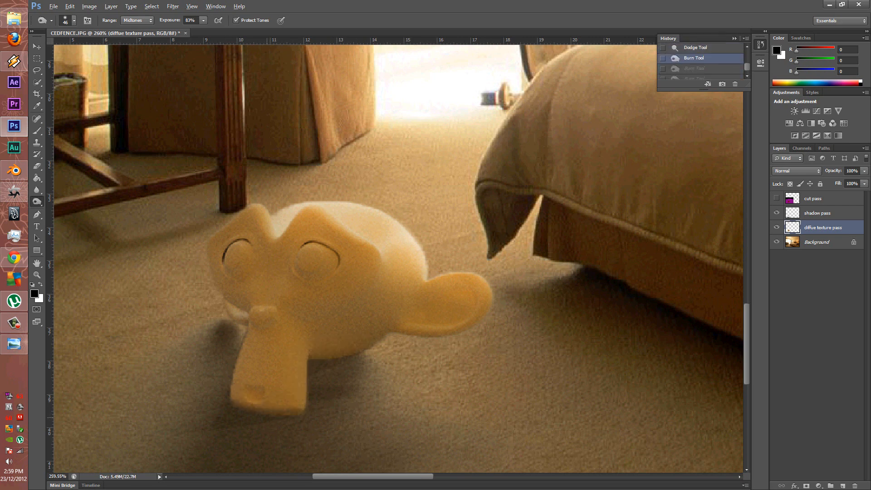
key(ctrl+alt+z)
With a 90 burn brush, darken the muzzle bottom, head underside, ear area and muzzle's right edge
alt+right_drag(311, 392, 335, 393)
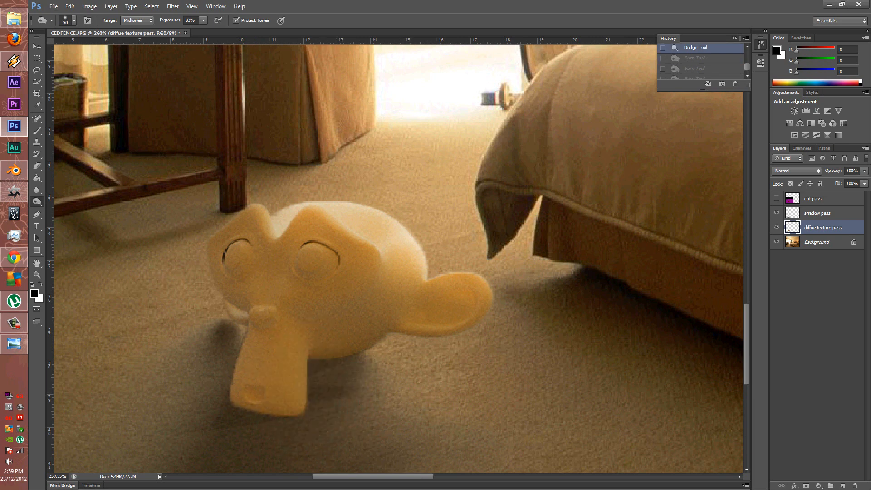
drag(300, 388, 244, 397)
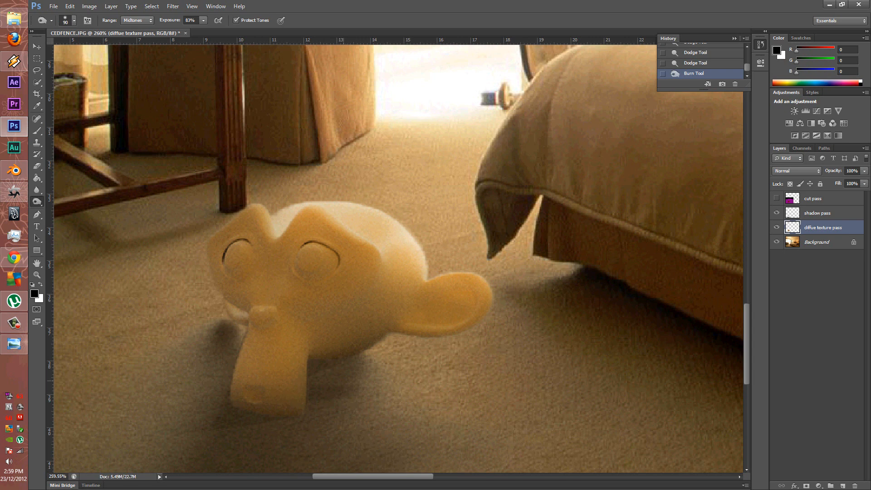
drag(330, 379, 337, 373)
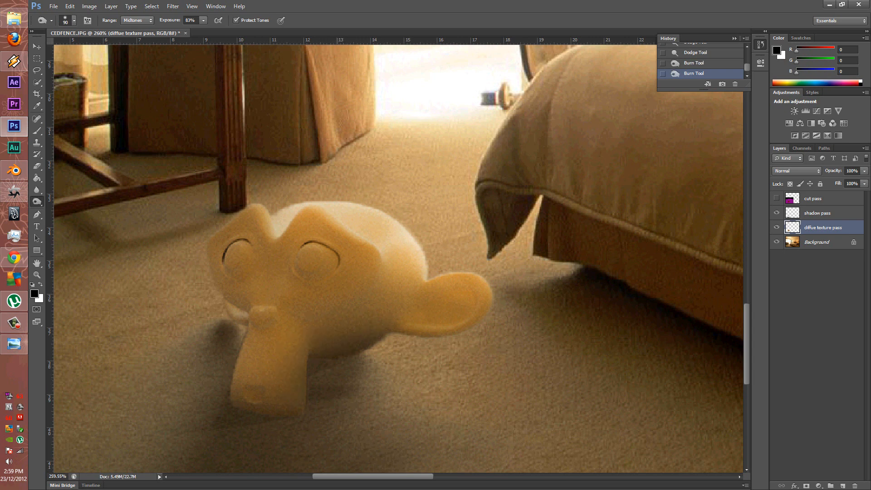
drag(444, 369, 393, 370)
drag(313, 395, 317, 383)
alt+right_drag(208, 331, 188, 331)
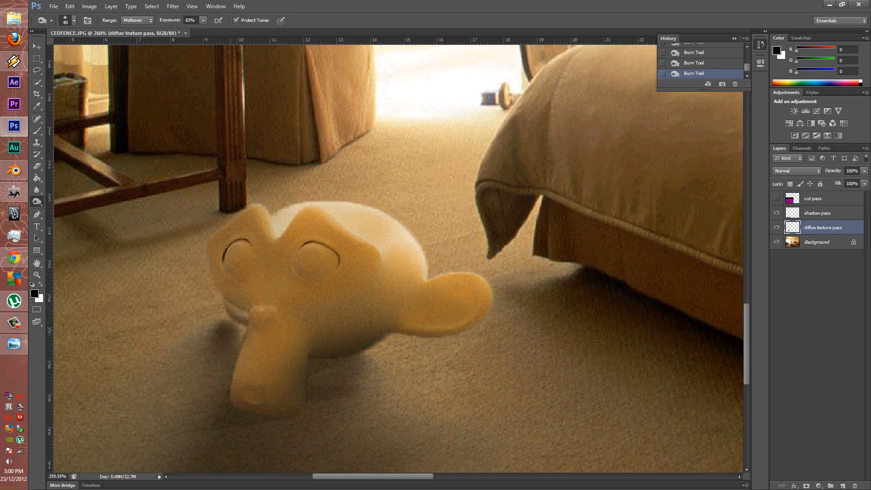
alt+scroll(395, 379, down, 10)
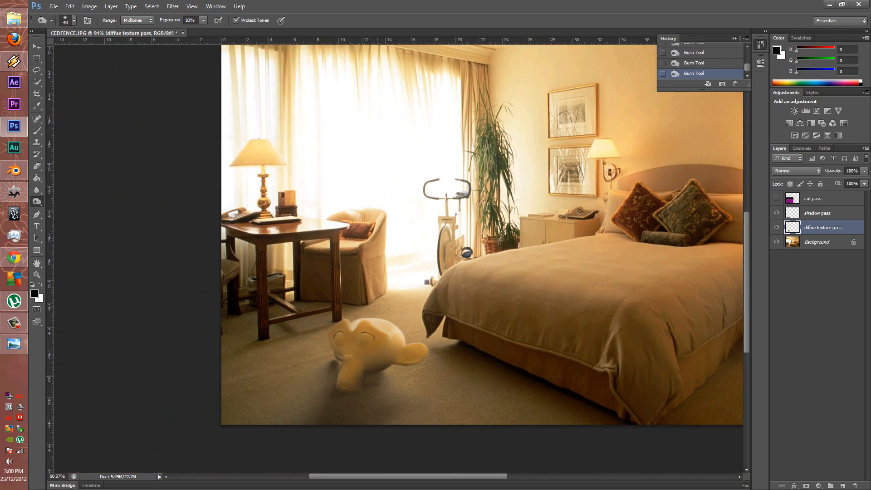
Step back in History with Ctrl+Alt+Z to remove the last two burn strokes
alt+scroll(395, 379, down, 2)
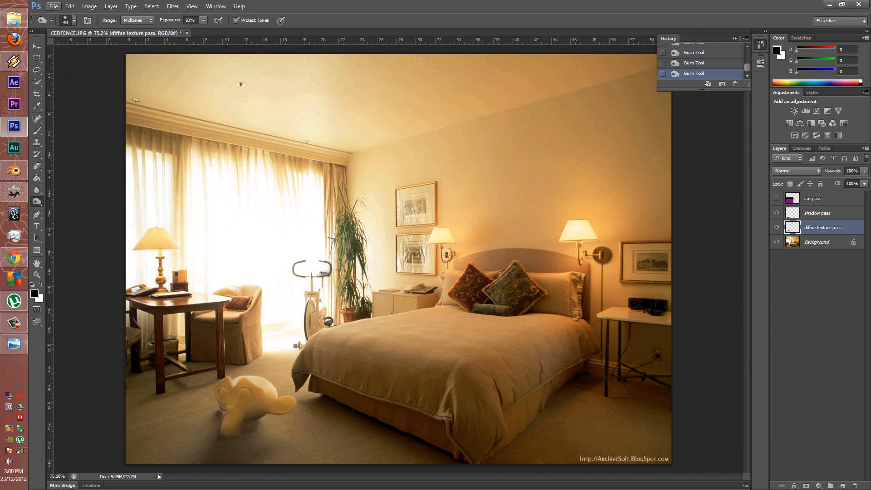
key(ctrl+alt+z)
key(ctrl+alt+z)
key(ctrl+alt+z)
key(ctrl+alt+z)
key(ctrl+alt+z)
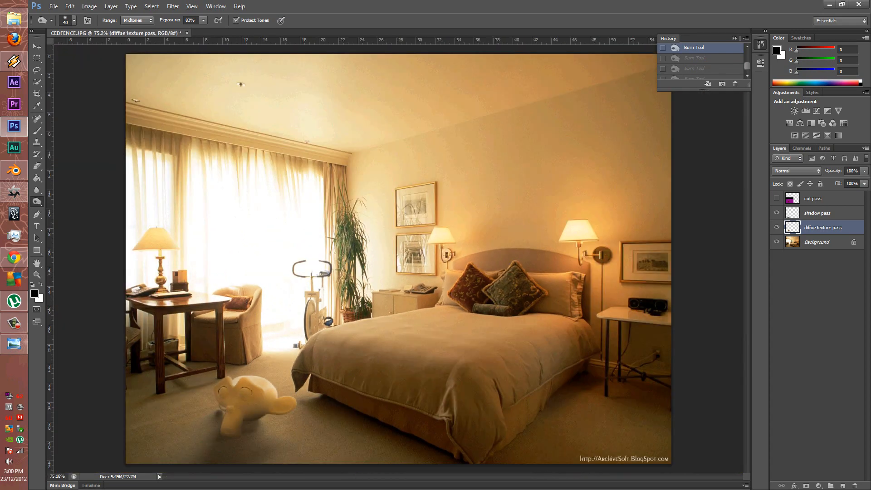
alt+scroll(282, 420, down, 1)
alt+scroll(281, 421, up, 2)
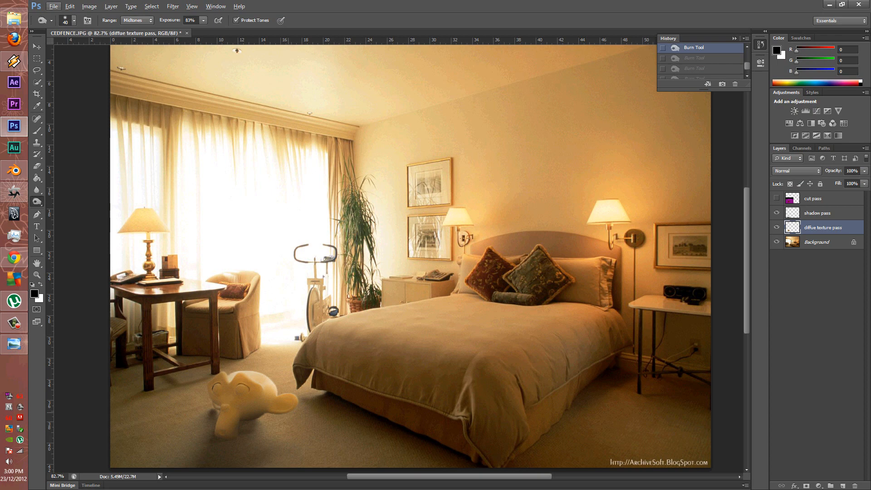
mouse_move(1, 489)
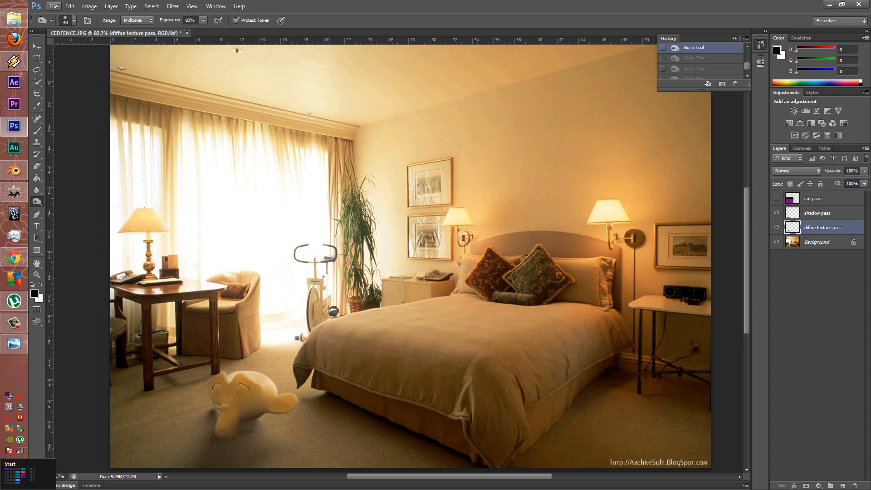